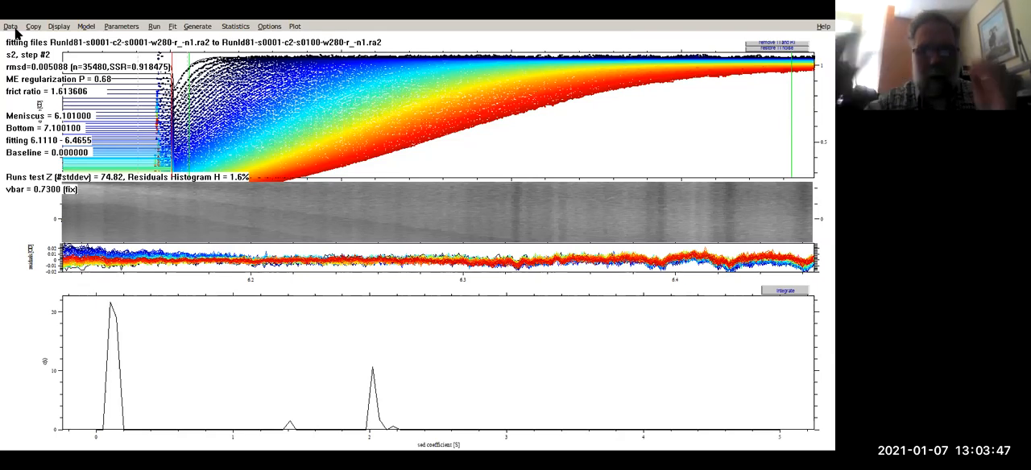
# - Start loading new data files from the RunId81 folder and enter *.ra2 as the file name filter
pyautogui.moveTo(200, 78)
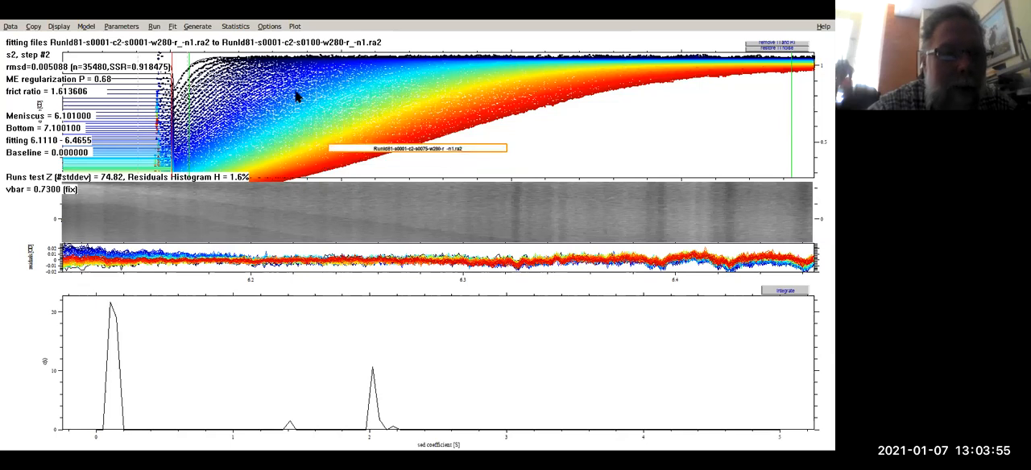
pyautogui.click(11, 26)
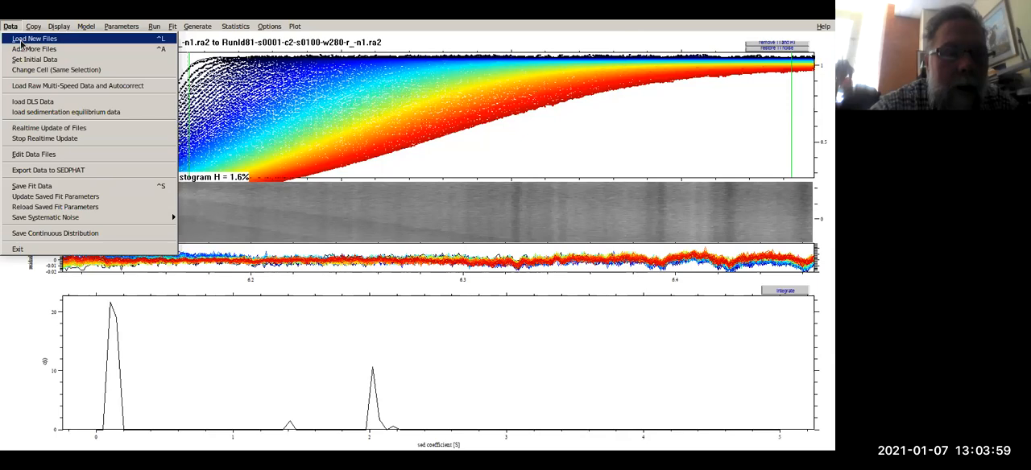
pyautogui.click(22, 41)
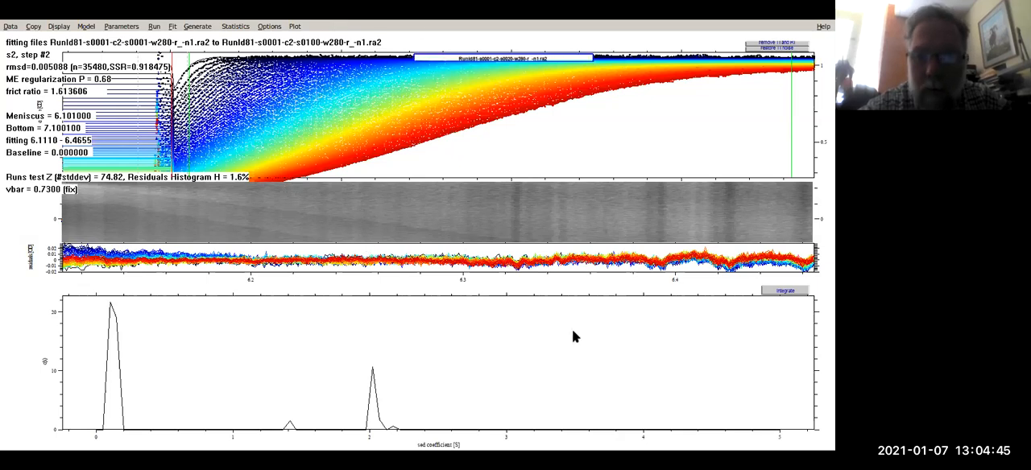
pyautogui.click(609, 343)
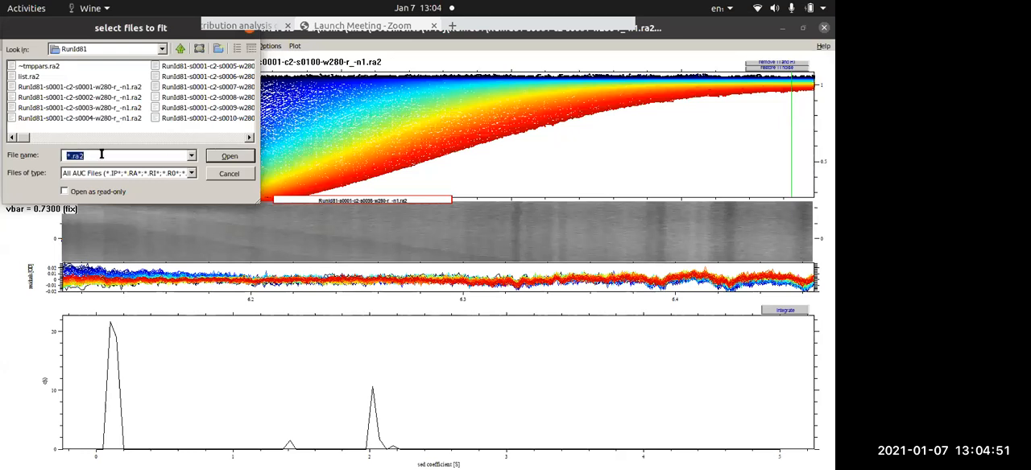
pyautogui.write('*.ra2')
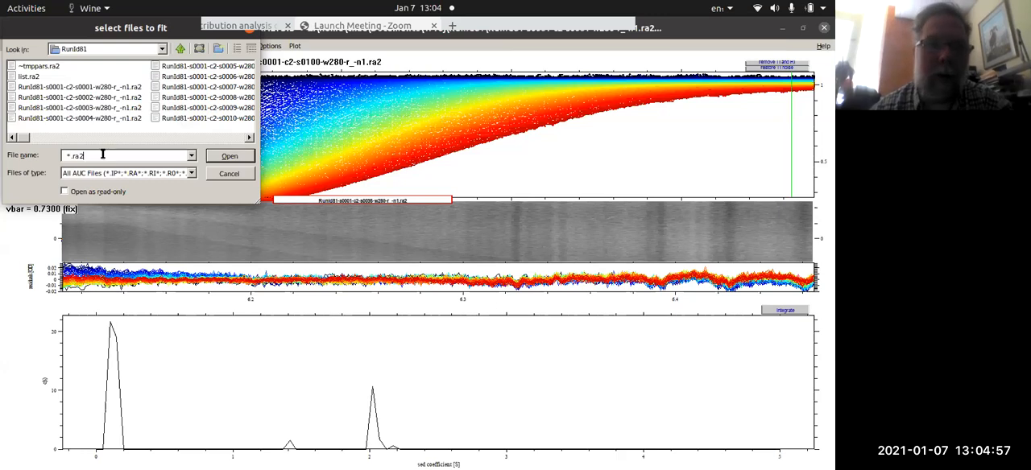
# - List every file in the folder with *.* and restrict the list again to *.ra2
pyautogui.hotkey('ctrl', 'a')
pyautogui.write('*.*')
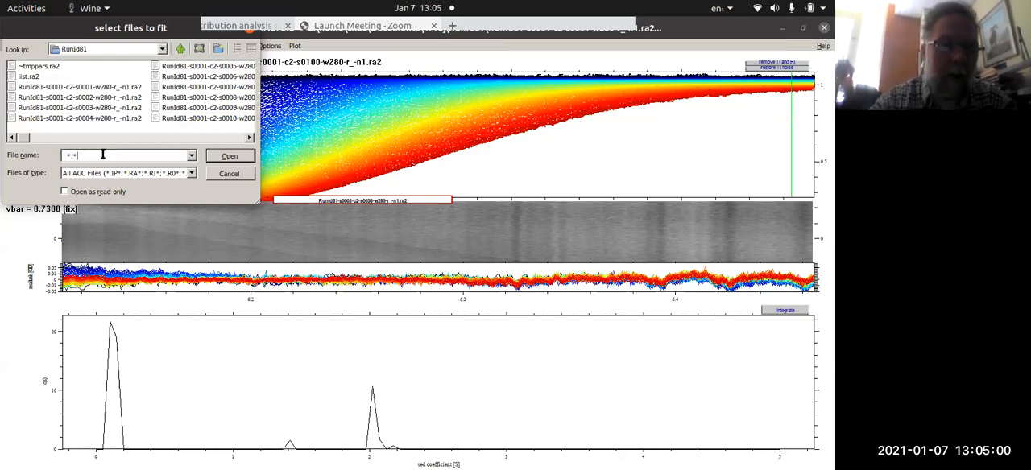
pyautogui.press('Return')
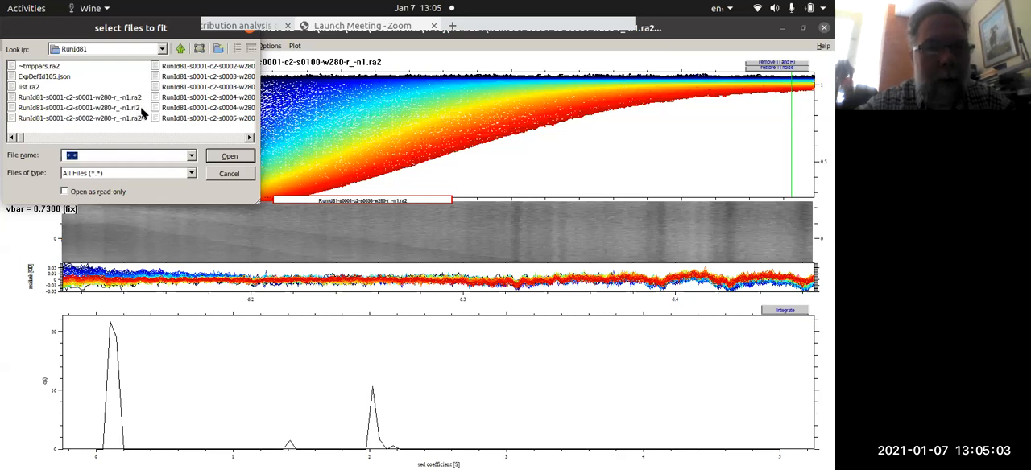
pyautogui.write('*.ra2')
pyautogui.press('Return')
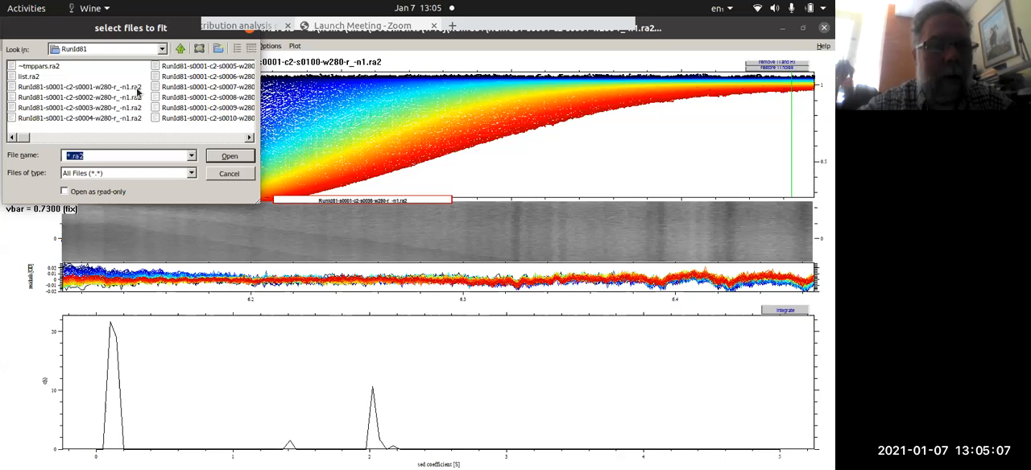
# - Load scans s0001 through s0100 of the RunId81 c2 w280 .ra2 series, taking every file and declining the previous analysis
pyautogui.click(137, 89)
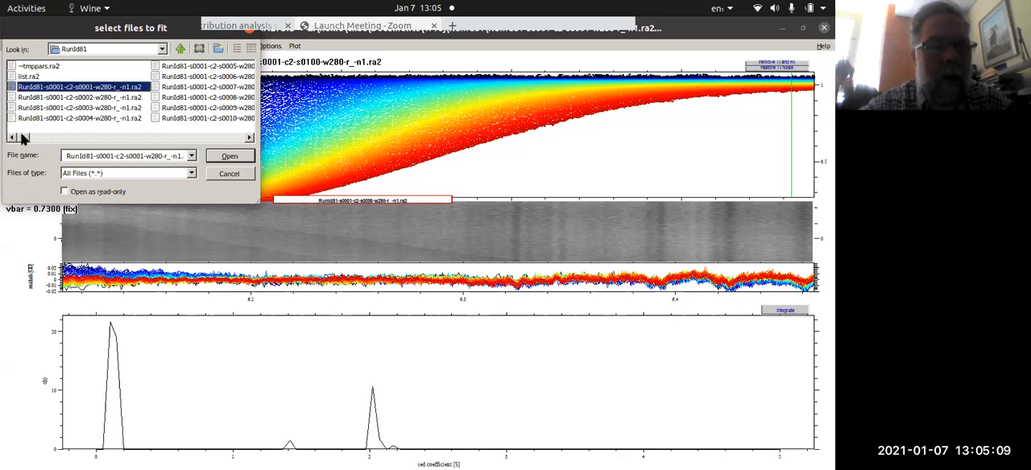
pyautogui.moveTo(22, 138); pyautogui.dragTo(225, 138)
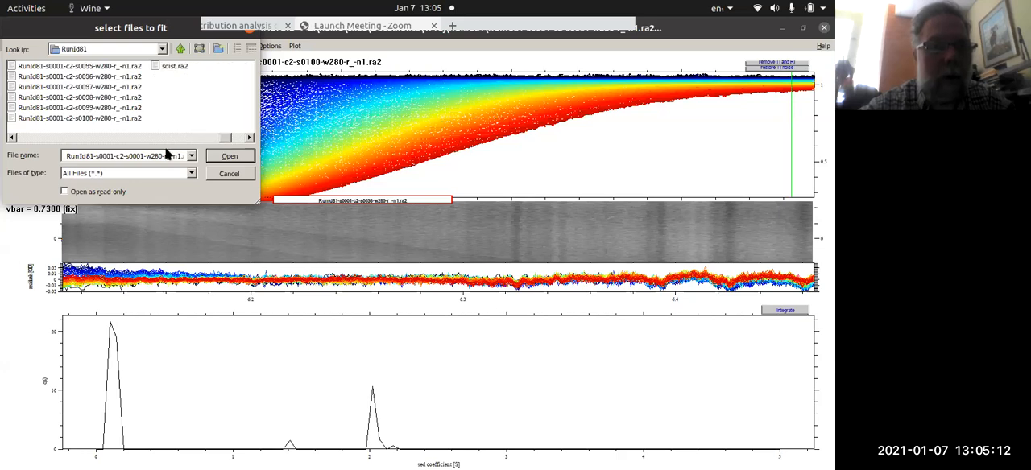
pyautogui.keyDown('shift'); pyautogui.click(127, 119); pyautogui.keyUp('shift')
pyautogui.click(228, 158)
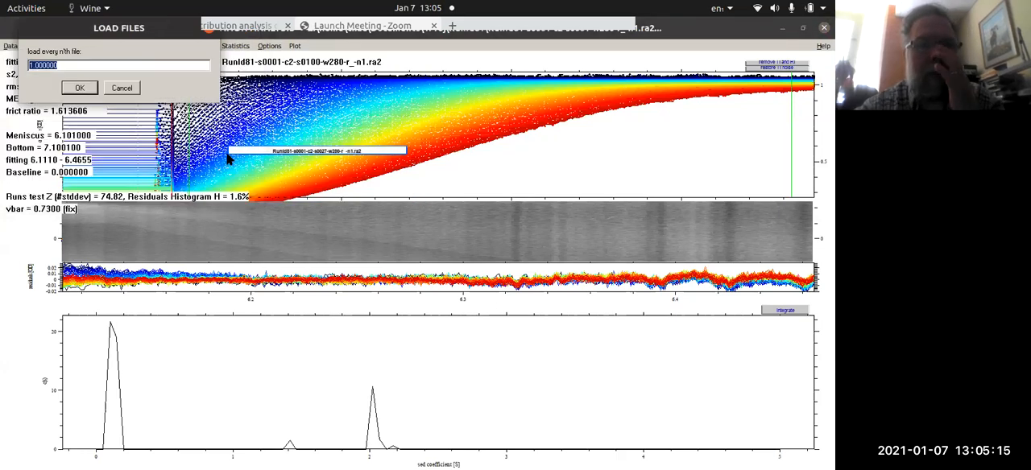
pyautogui.press('Return')
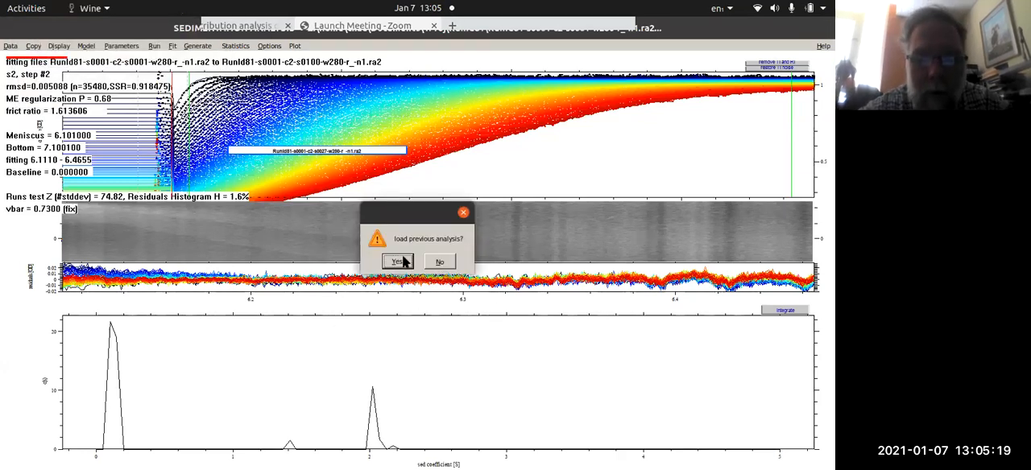
pyautogui.click(438, 263)
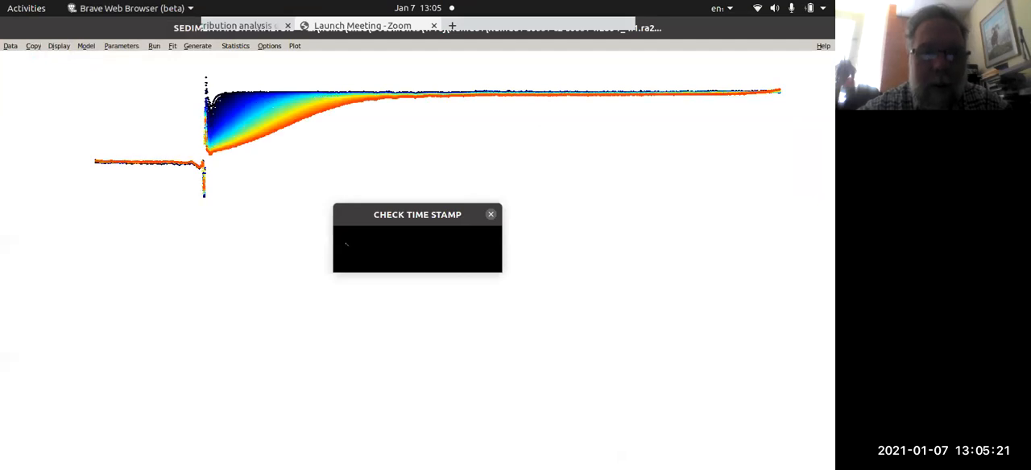
pyautogui.click(443, 262)
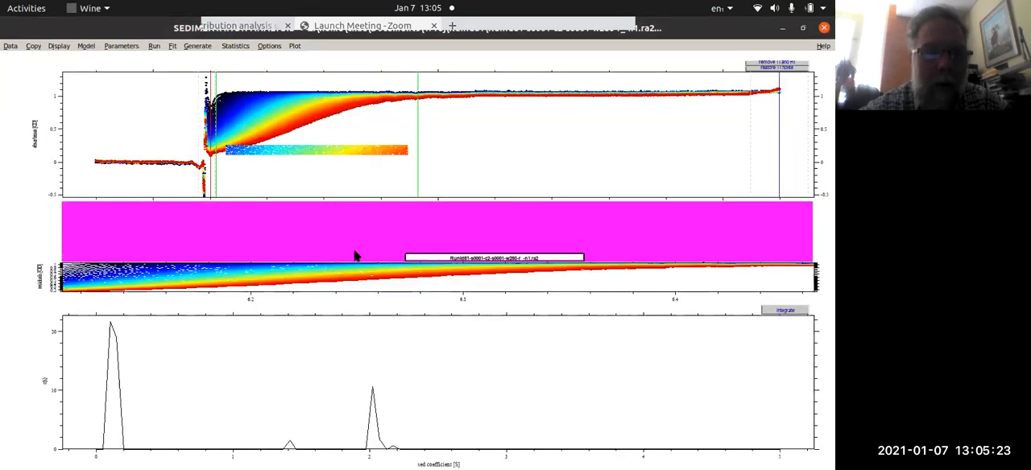
# - Place the meniscus at 6.1015 and the outer fitting limit at 6.3450 on the enlarged scan plot
pyautogui.moveTo(187, 171); pyautogui.dragTo(421, 88)
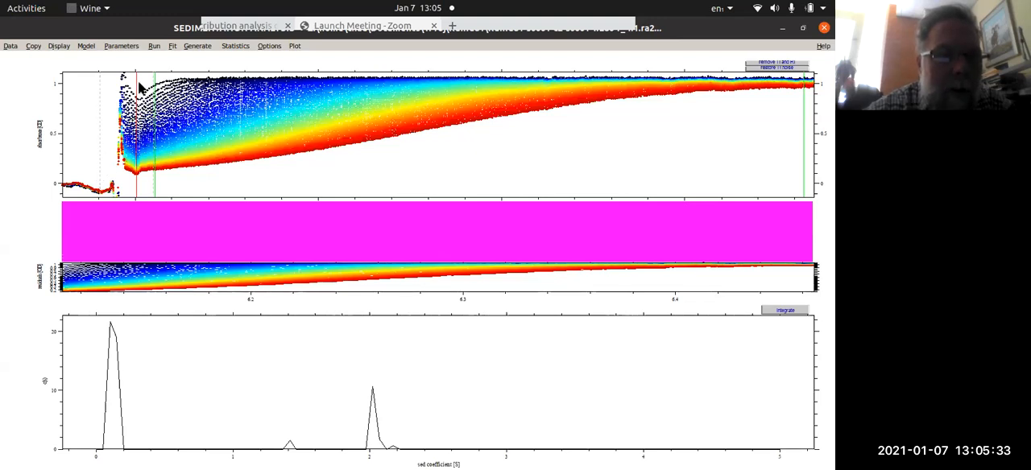
pyautogui.moveTo(135, 87); pyautogui.dragTo(136, 86)
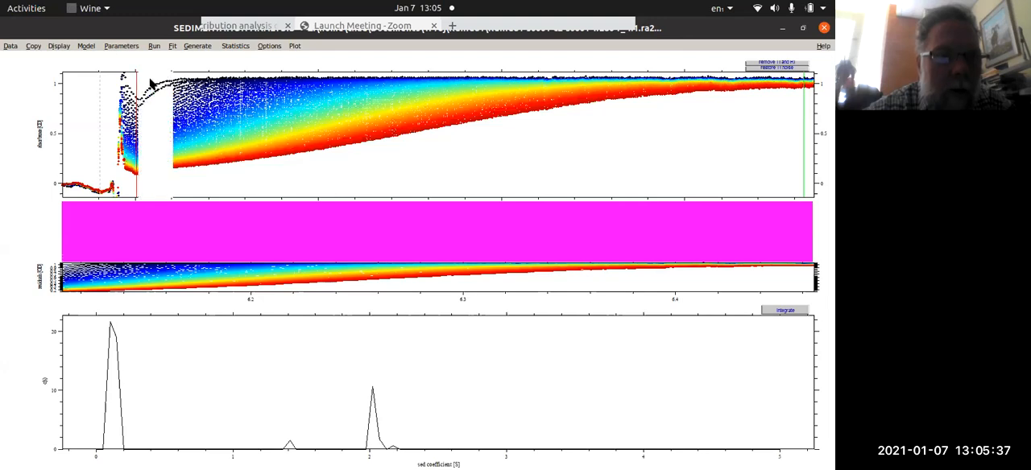
pyautogui.click(150, 82)
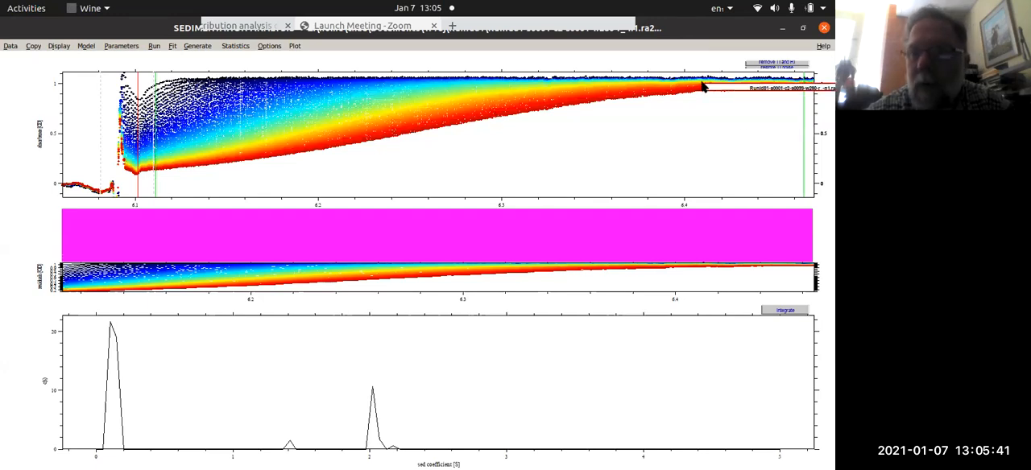
pyautogui.click(584, 123)
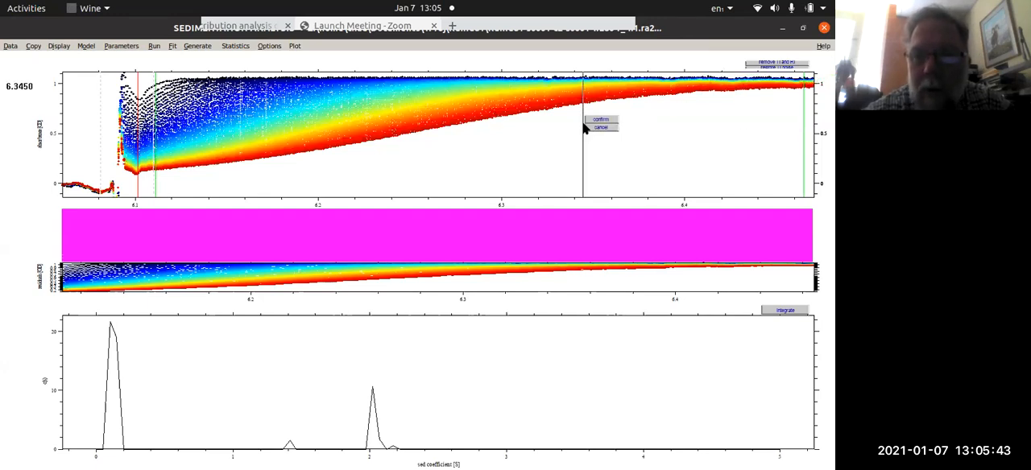
pyautogui.click(586, 120)
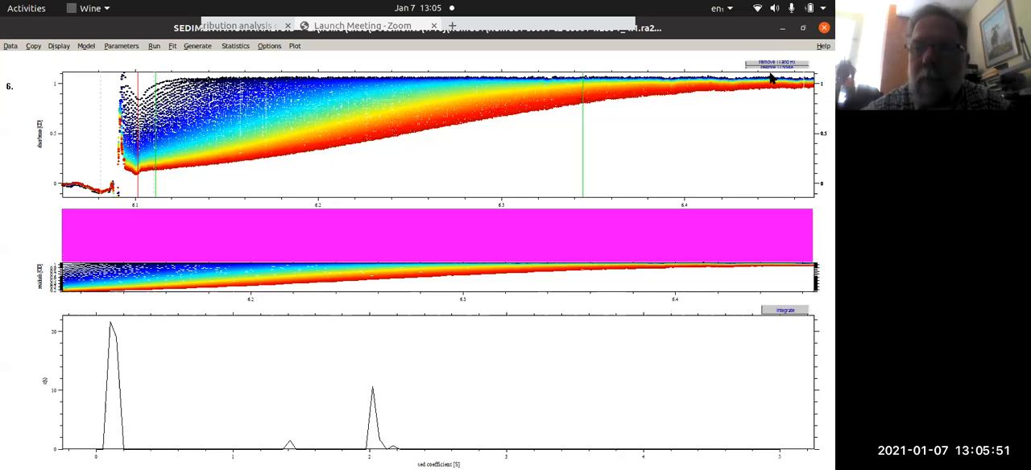
# - Set the buffer viscosity to 0.010 poise in the continuous c(s) distribution parameters, then run and fit the model
pyautogui.click(85, 46)
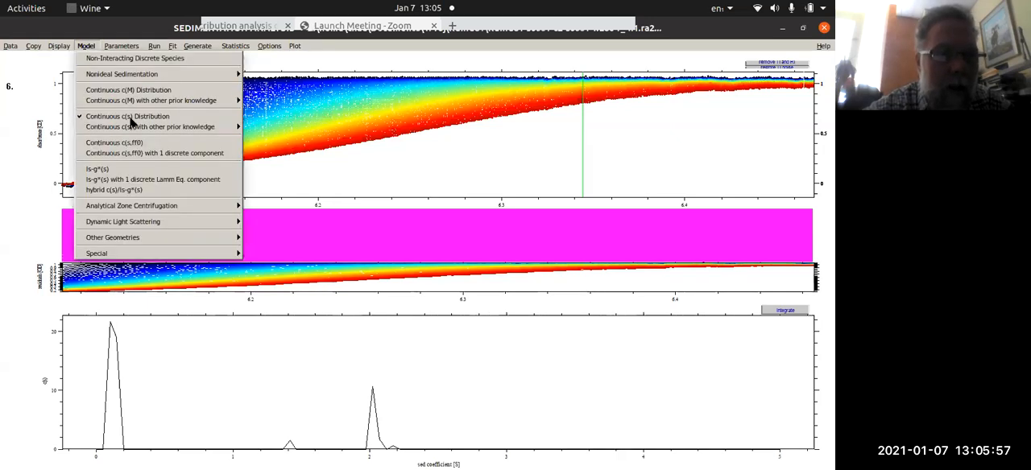
pyautogui.click(122, 48)
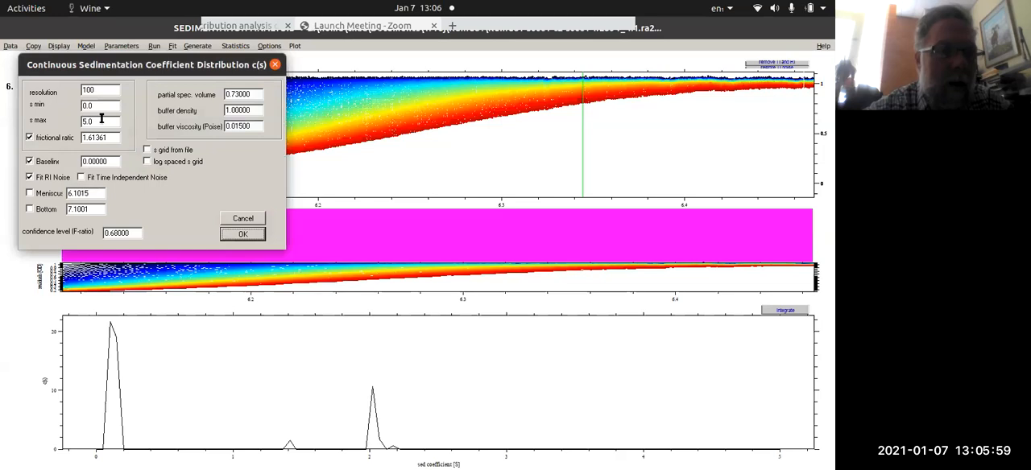
pyautogui.click(101, 120)
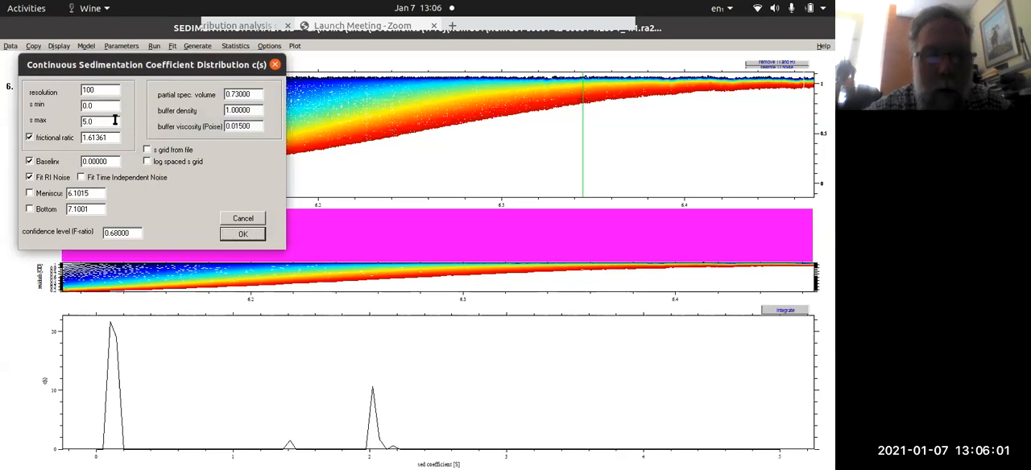
pyautogui.doubleClick(116, 120)
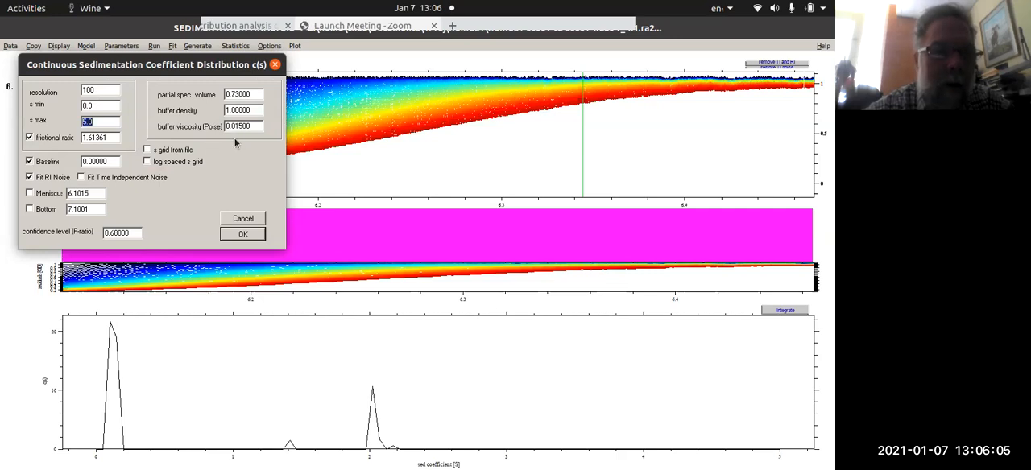
pyautogui.moveTo(240, 125); pyautogui.dragTo(266, 122)
pyautogui.press('BackSpace')
pyautogui.write('0')
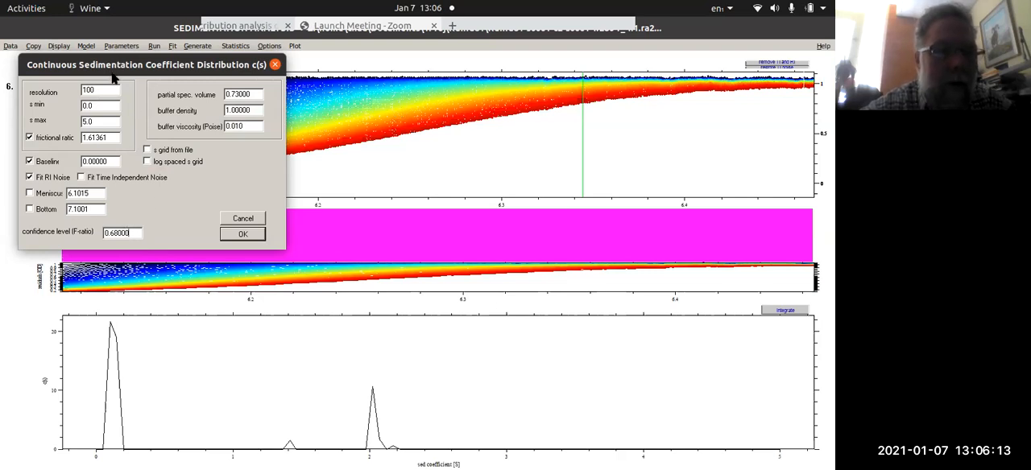
pyautogui.click(239, 239)
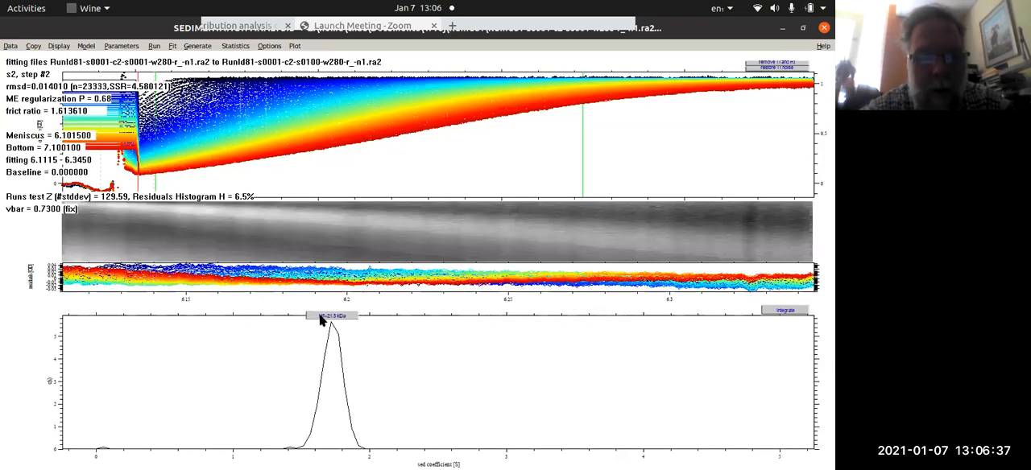
pyautogui.click(172, 47)
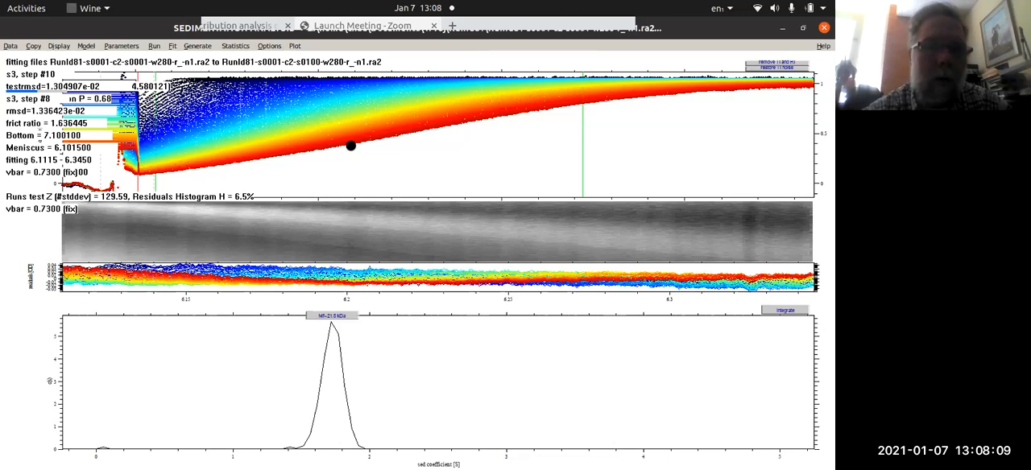
# - Minimize the sedimentation velocity analysis window and switch to SEDPHAT
pyautogui.click(783, 30)
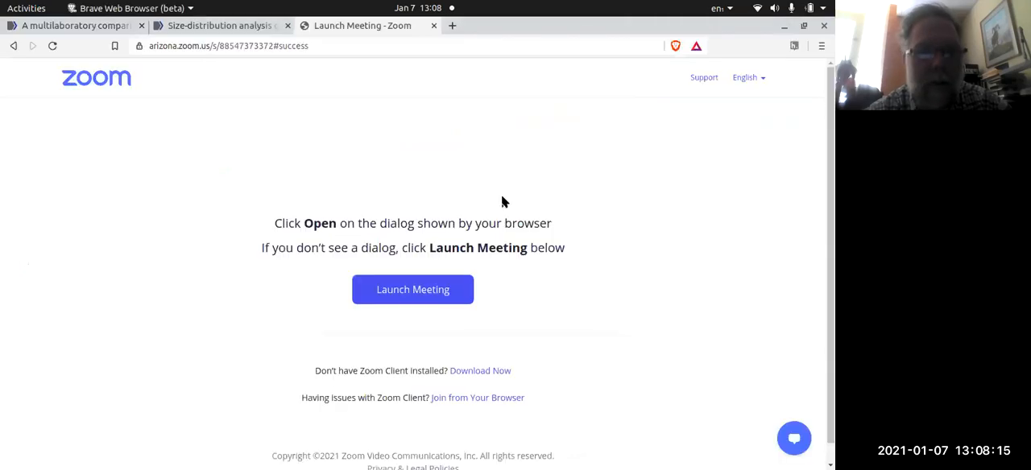
pyautogui.moveTo(3, 256)
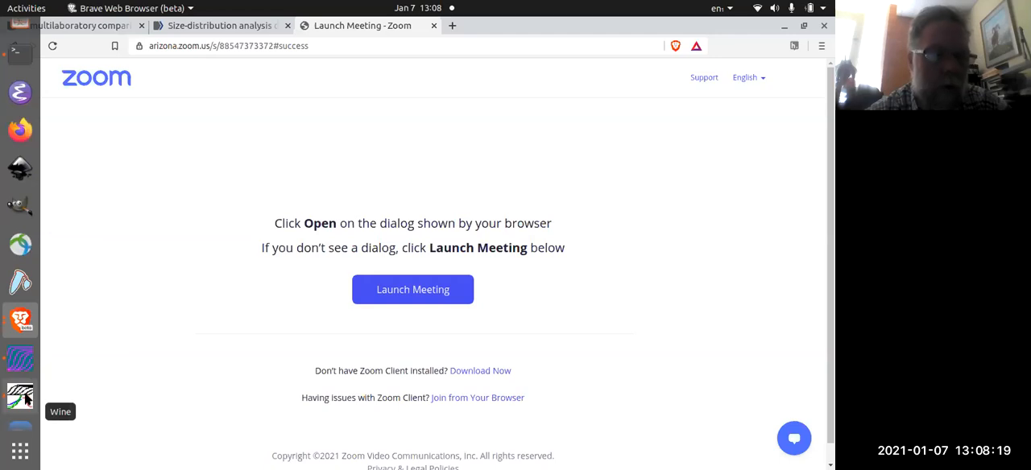
pyautogui.click(22, 397)
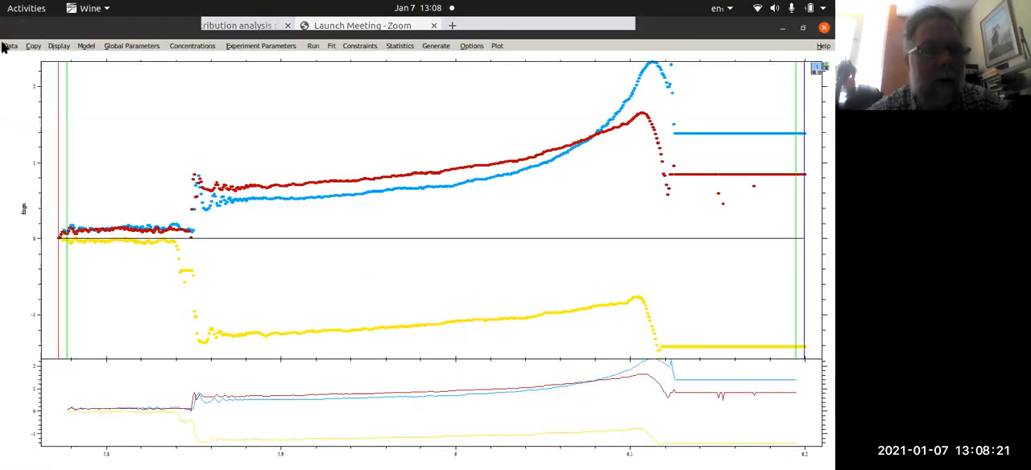
pyautogui.click(5, 46)
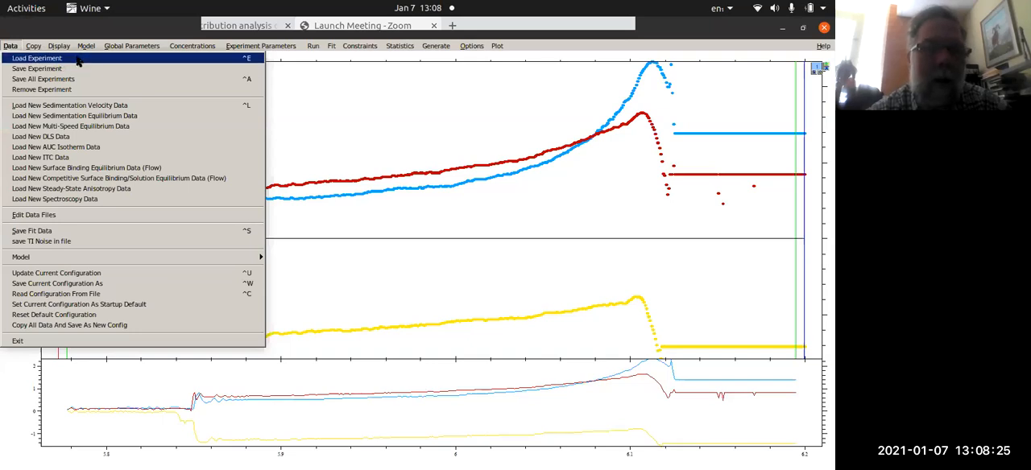
pyautogui.click(497, 46)
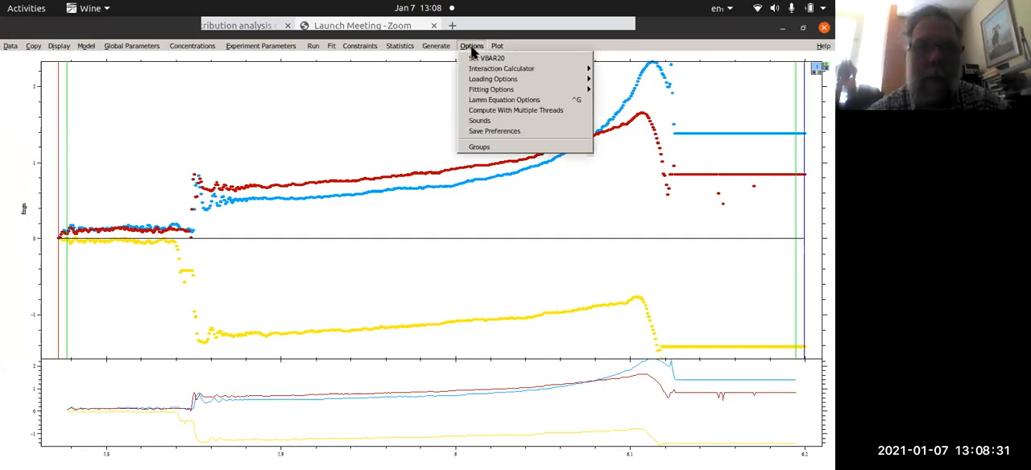
# - Start loading new multi-speed equilibrium data from the NCH-E299 folder and filter the file list to A*.IP4
pyautogui.moveTo(10, 50)
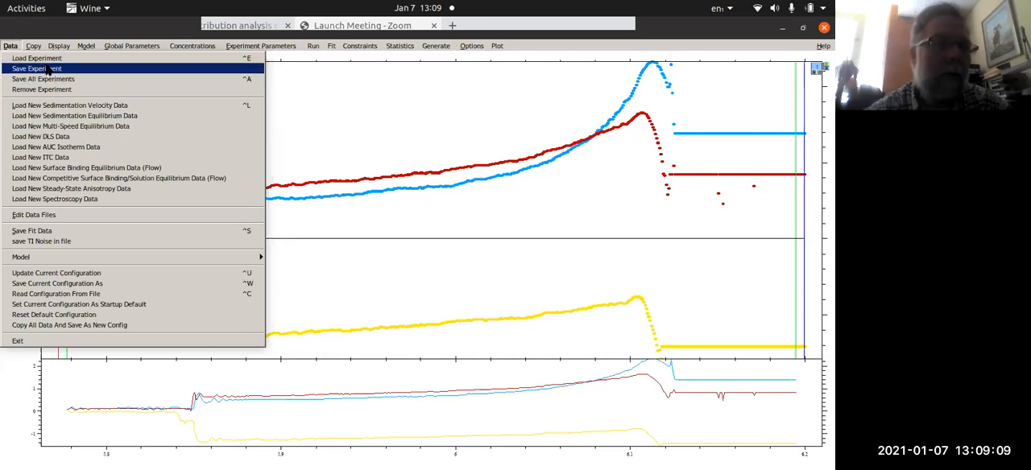
pyautogui.click(11, 47)
pyautogui.click(10, 48)
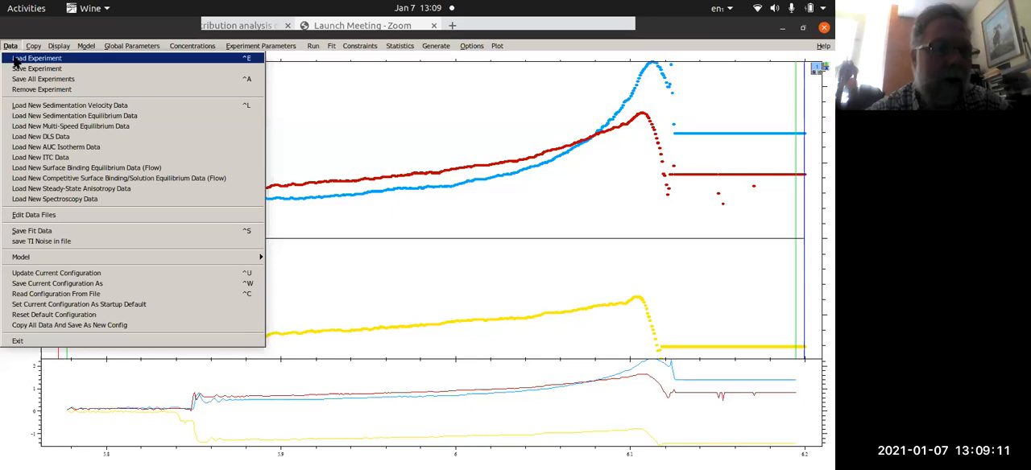
pyautogui.click(37, 126)
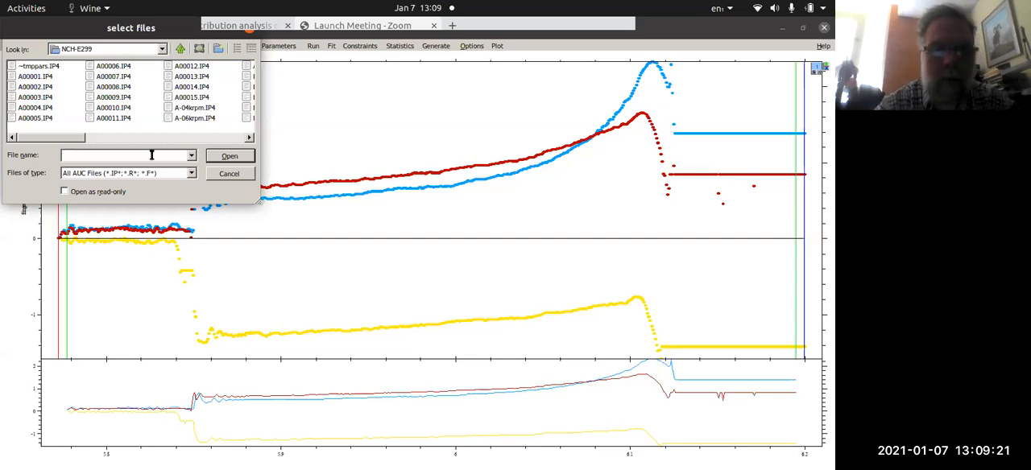
pyautogui.write('*.IP4')
pyautogui.press('Return')
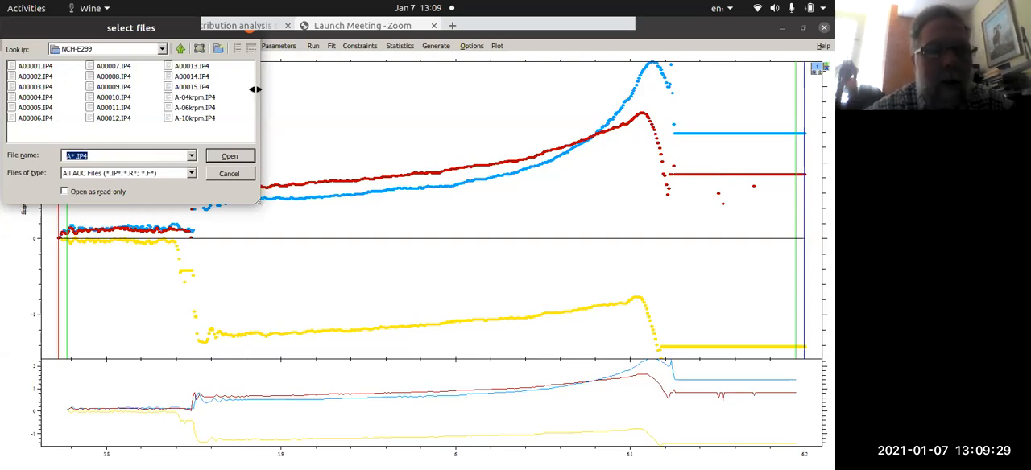
pyautogui.click(211, 97)
pyautogui.keyDown('shift'); pyautogui.click(205, 120); pyautogui.keyUp('shift')
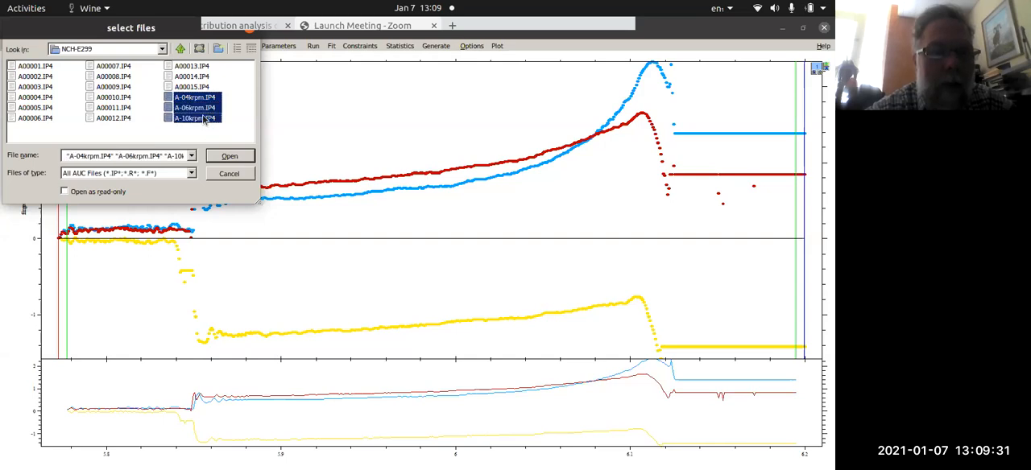
pyautogui.click(43, 67)
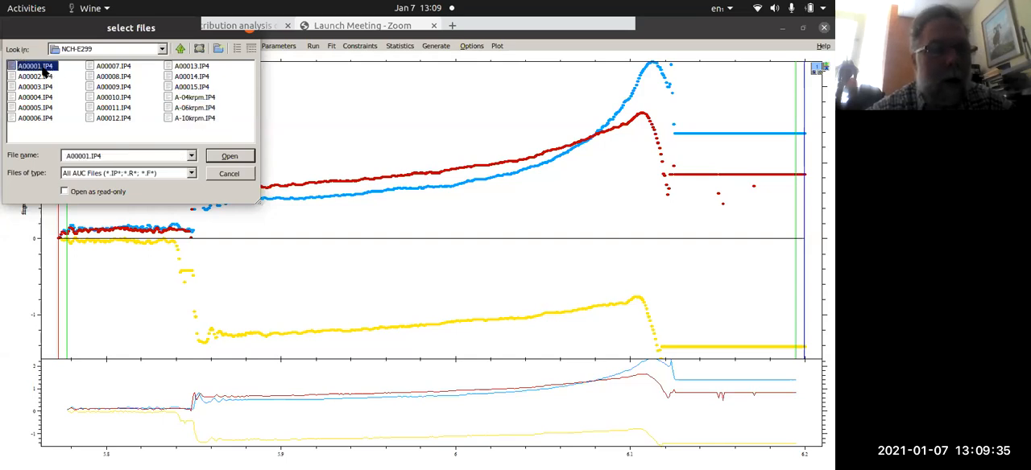
pyautogui.keyDown('shift'); pyautogui.click(205, 91); pyautogui.keyUp('shift')
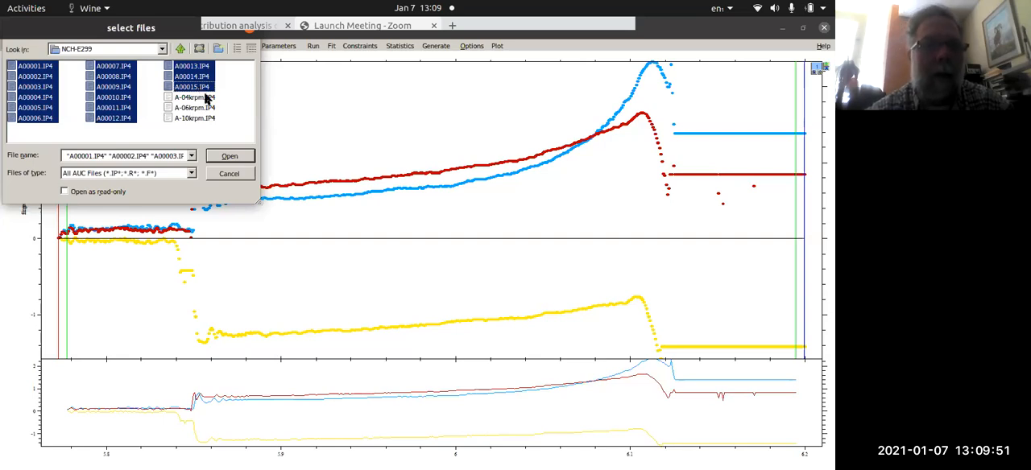
pyautogui.click(194, 88)
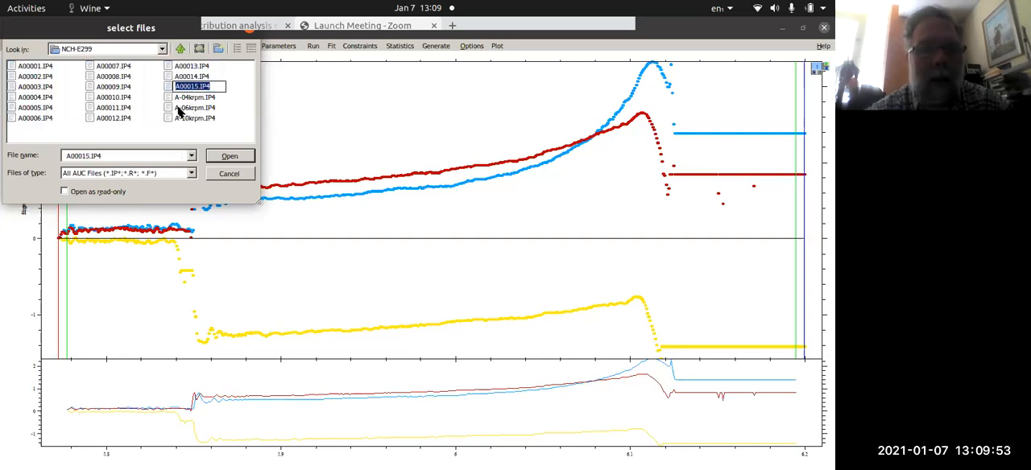
# - Load the A-04krpm.IP4, A-06krpm.IP4 and A-10krpm.IP4 files together as the multi-speed equilibrium data
pyautogui.click(181, 97)
pyautogui.keyDown('shift'); pyautogui.click(184, 119); pyautogui.keyUp('shift')
pyautogui.click(233, 157)
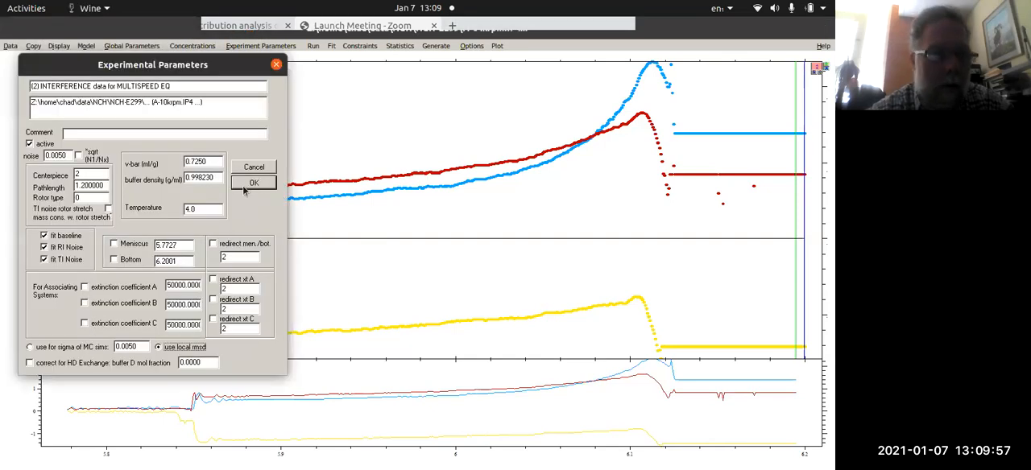
# - Set the centerpiece to 6 in the experimental parameters of the new multi-speed equilibrium data and accept them
pyautogui.doubleClick(90, 173)
pyautogui.write('6')
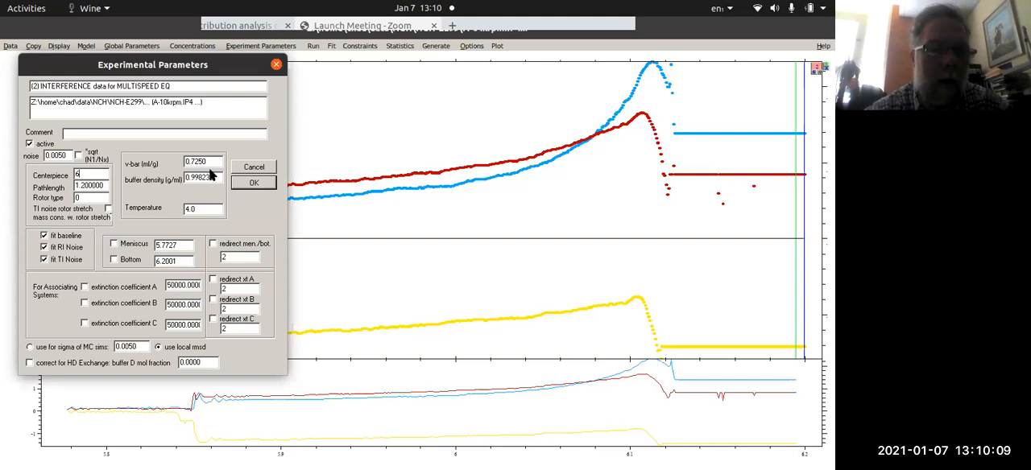
pyautogui.moveTo(215, 174); pyautogui.dragTo(194, 177)
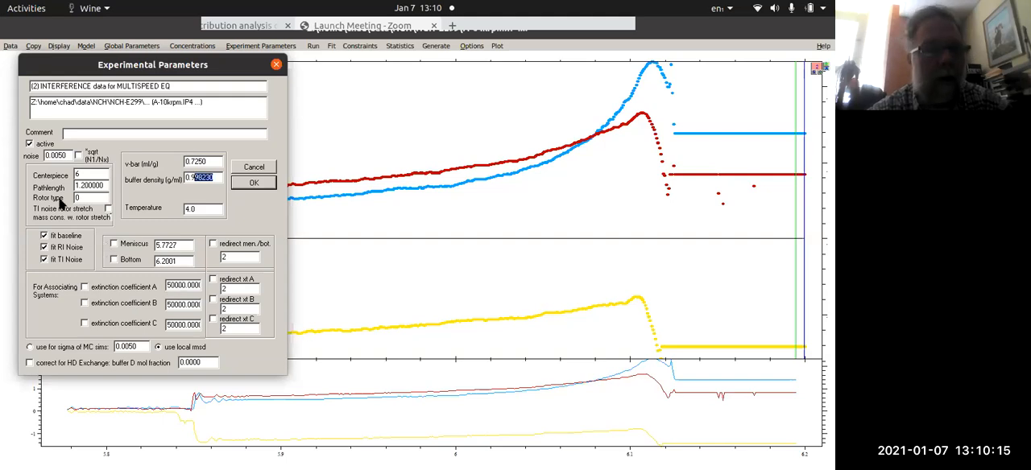
pyautogui.click(78, 173)
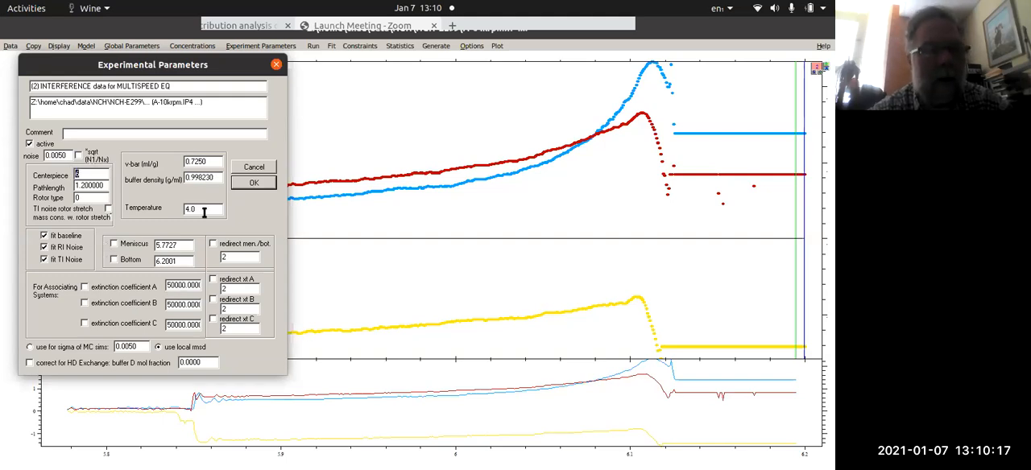
pyautogui.write('6')
pyautogui.press('Tab')
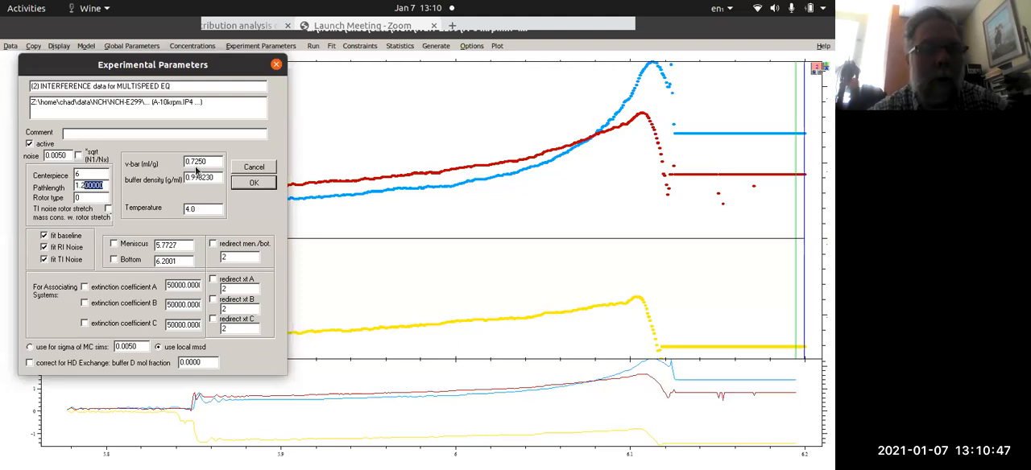
pyautogui.click(253, 185)
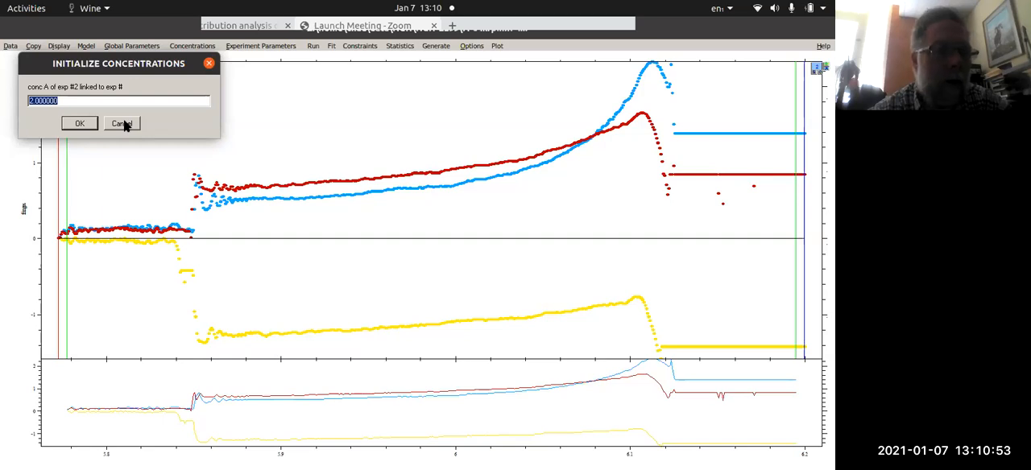
# - Dismiss the prompts for linking the concentration and molar ratio of experiment 2 to another experiment
pyautogui.click(117, 123)
pyautogui.click(128, 127)
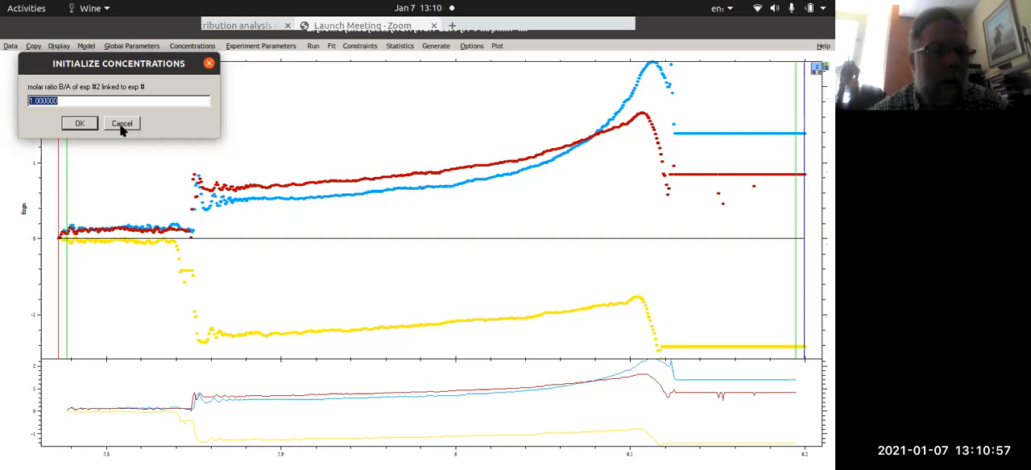
pyautogui.click(115, 125)
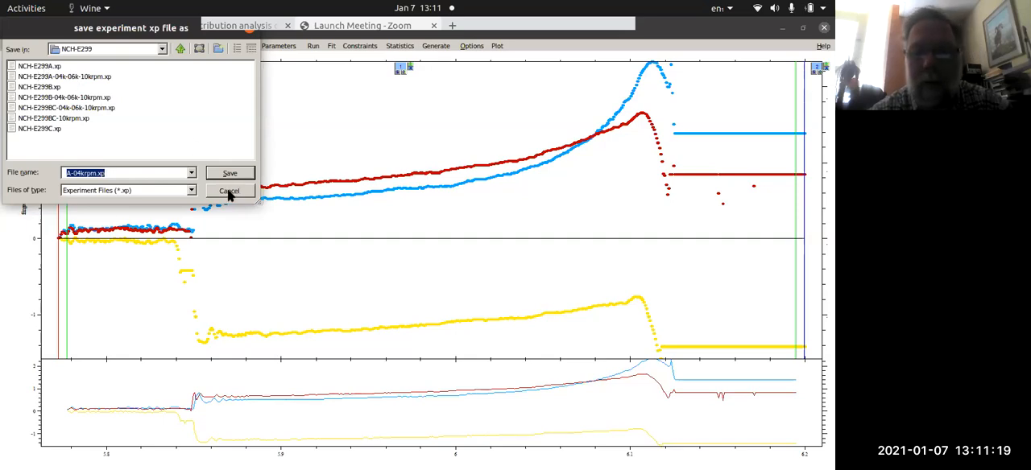
# - Save the new experiment file as tmp.xp in the NCH-E299 folder
pyautogui.click(110, 171)
pyautogui.moveTo(97, 171); pyautogui.dragTo(16, 159)
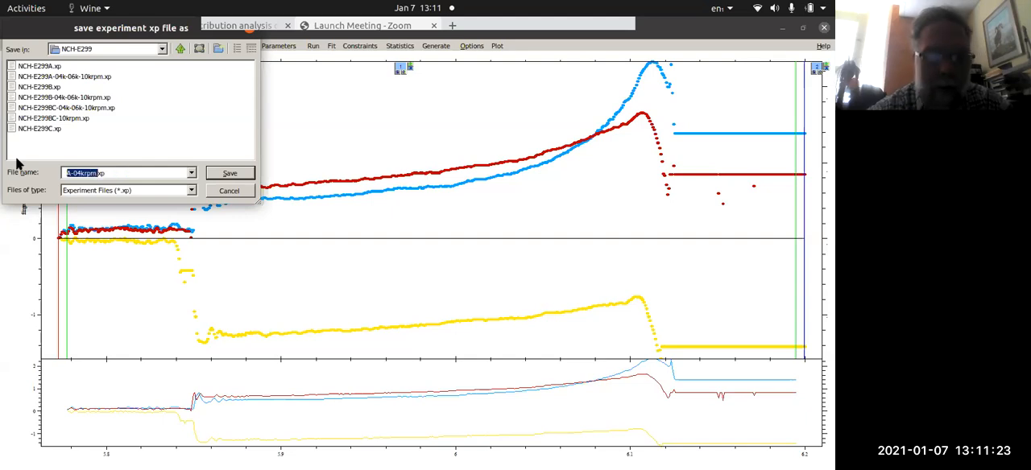
pyautogui.write('tmp.')
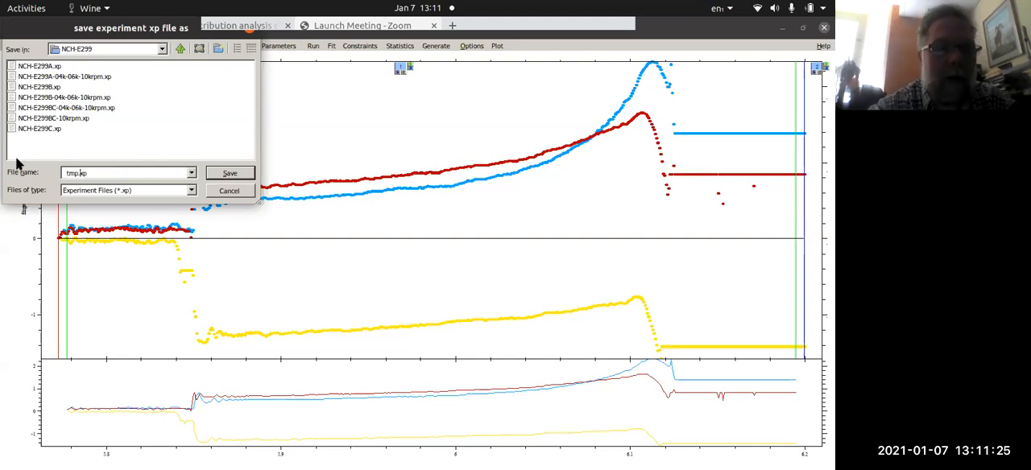
pyautogui.press('Return')
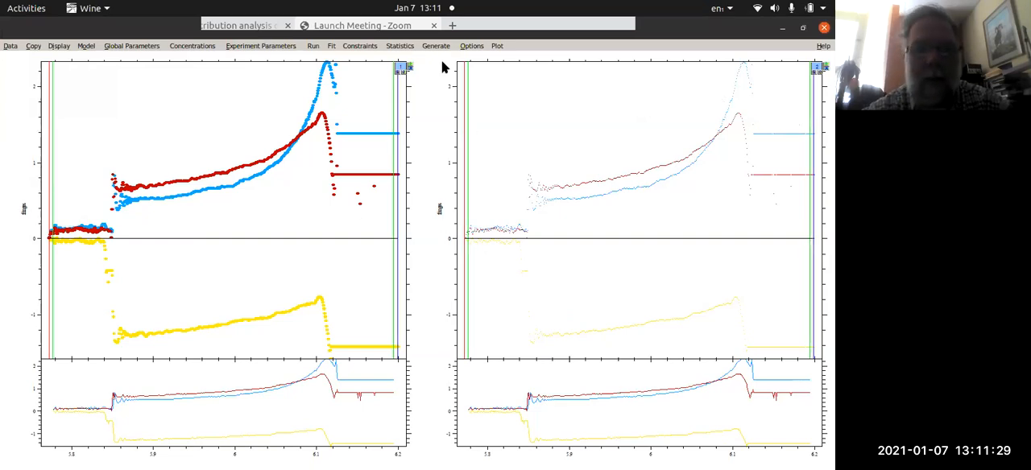
# - Open the data mark size setting, dismiss the SEDFIT Help Wizard message and switch back to the SEDPHAT data set prompt
pyautogui.click(10, 46)
pyautogui.moveTo(59, 46)
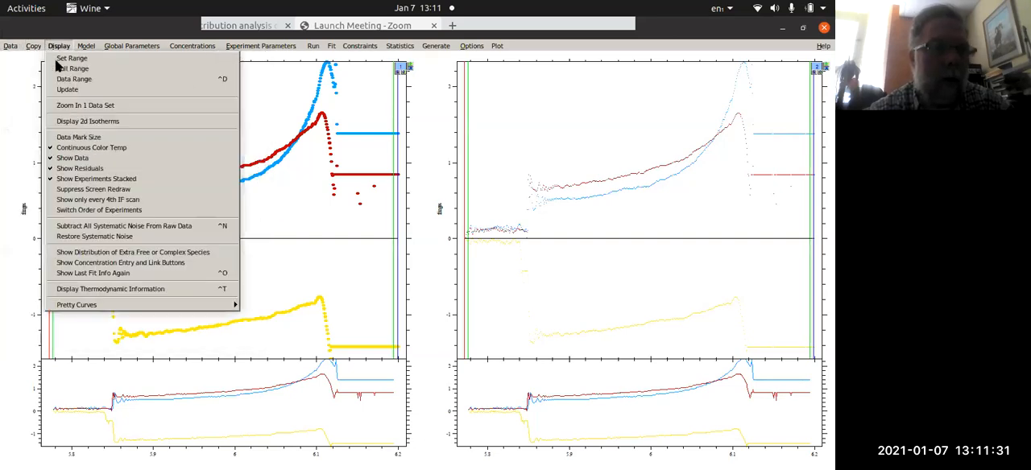
pyautogui.click(82, 140)
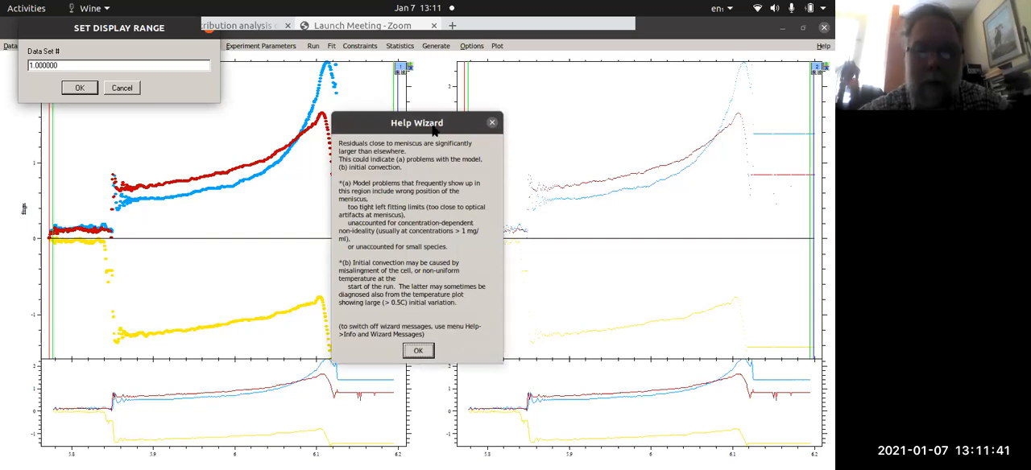
pyautogui.click(423, 350)
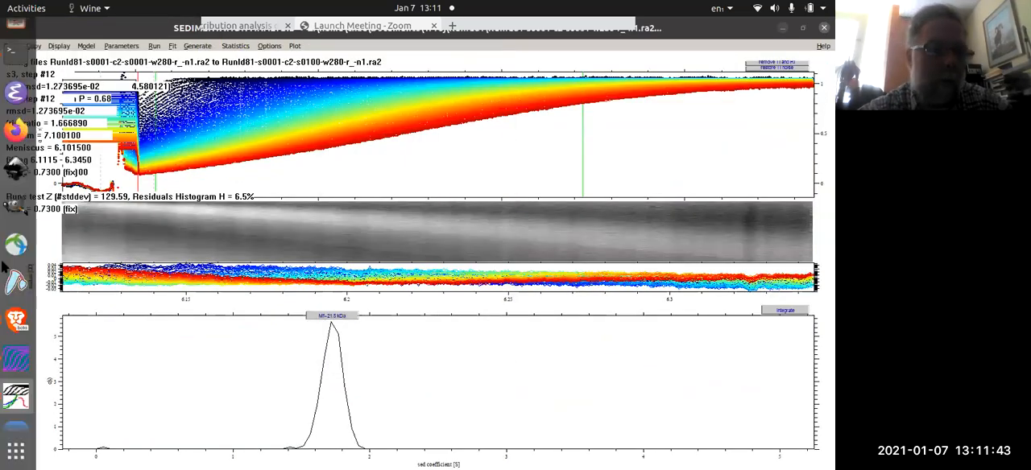
pyautogui.click(20, 397)
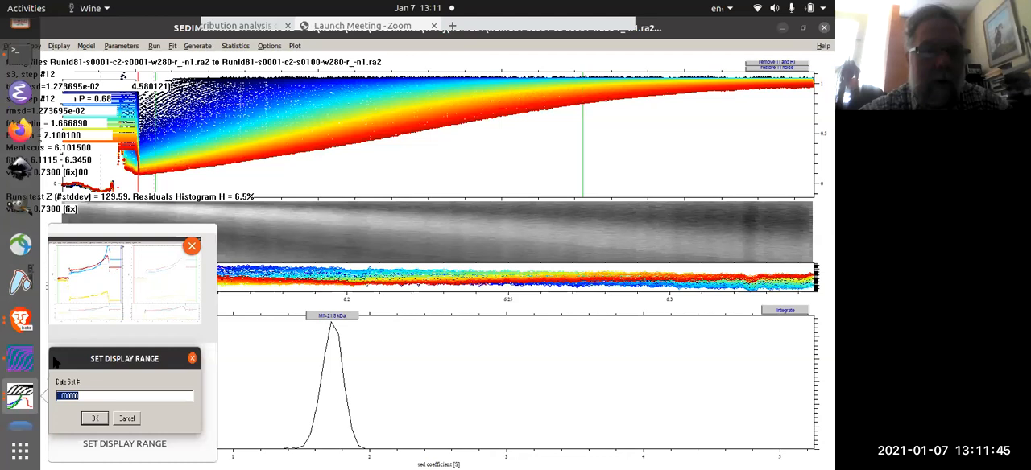
pyautogui.click(116, 312)
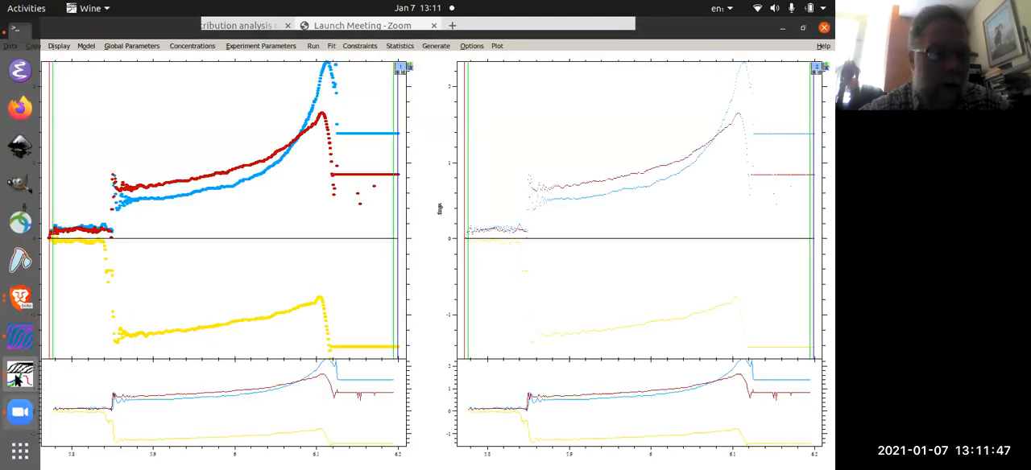
pyautogui.click(19, 379)
pyautogui.click(123, 379)
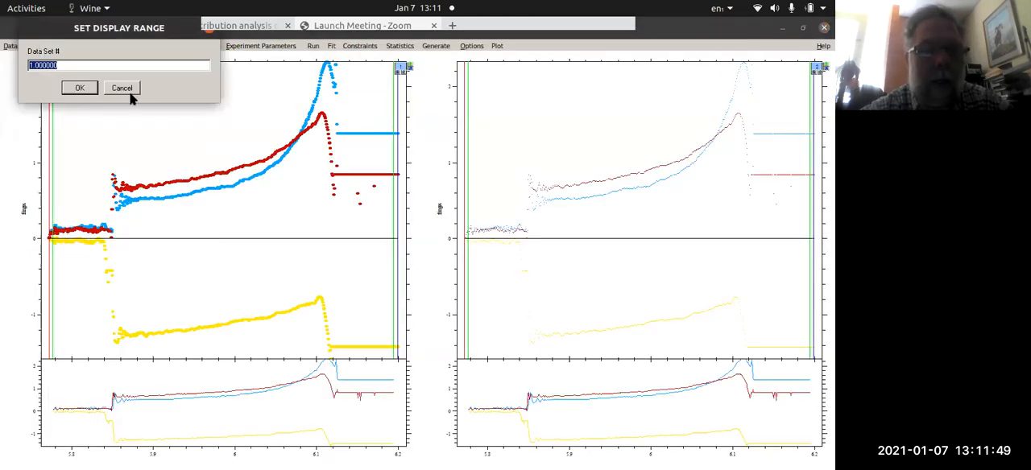
# - Set the data mark size of data set 2 to 1
pyautogui.write('2')
pyautogui.click(78, 88)
pyautogui.write('1')
pyautogui.press('Return')
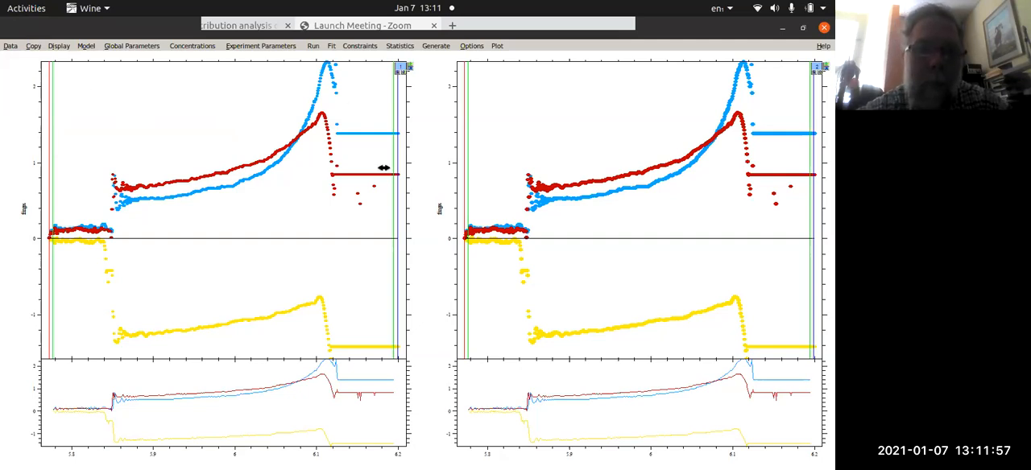
# - In data set 1, place the fitting limits at about 5.87 and 6.09, the bottom at 6.1078 and the meniscus at 5.8570
pyautogui.click(312, 139)
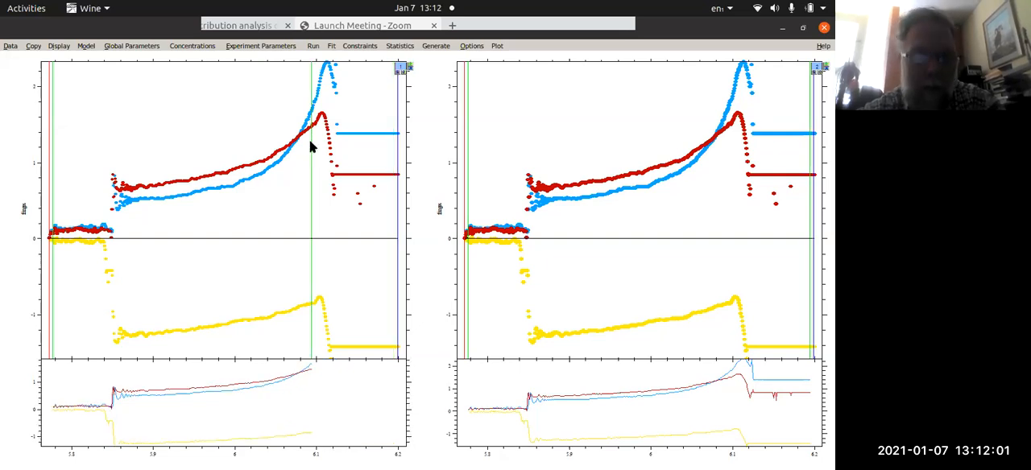
pyautogui.click(322, 137)
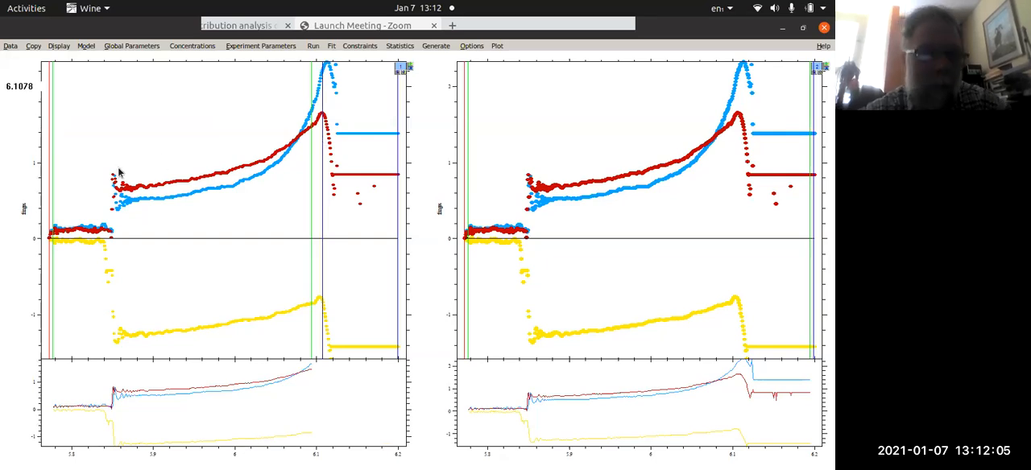
pyautogui.click(119, 150)
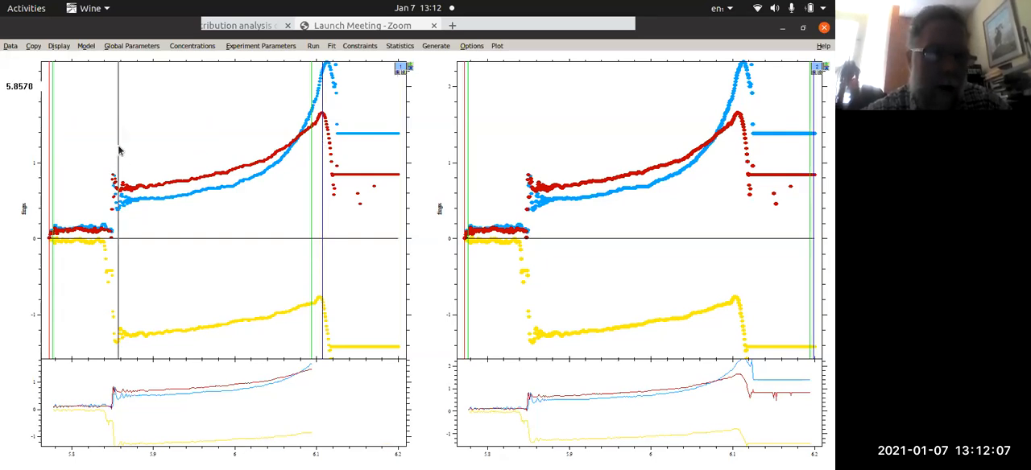
pyautogui.press('m')
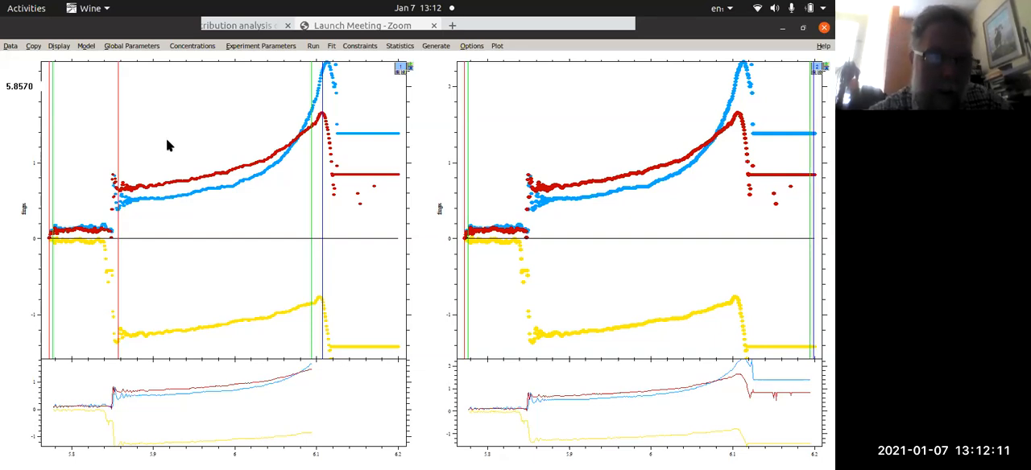
pyautogui.click(126, 169)
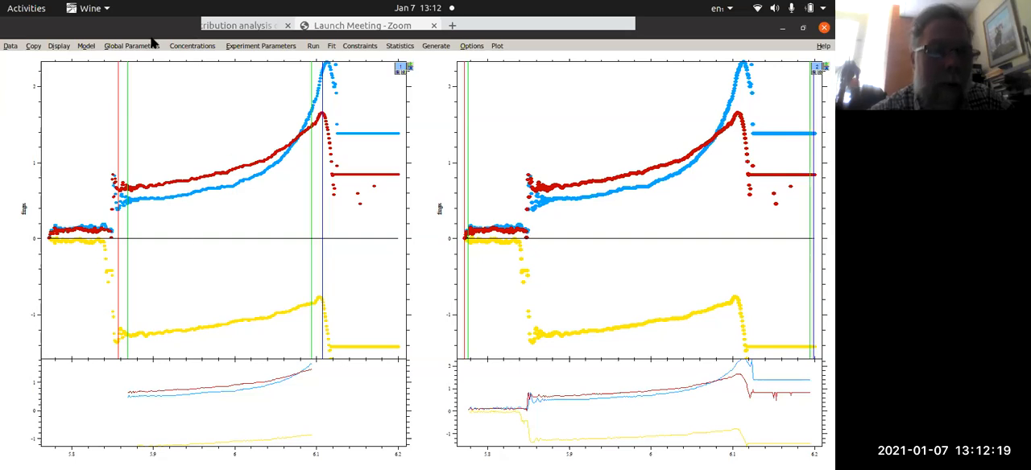
# - Deactivate experiment 2 in its experimental parameters
pyautogui.click(87, 47)
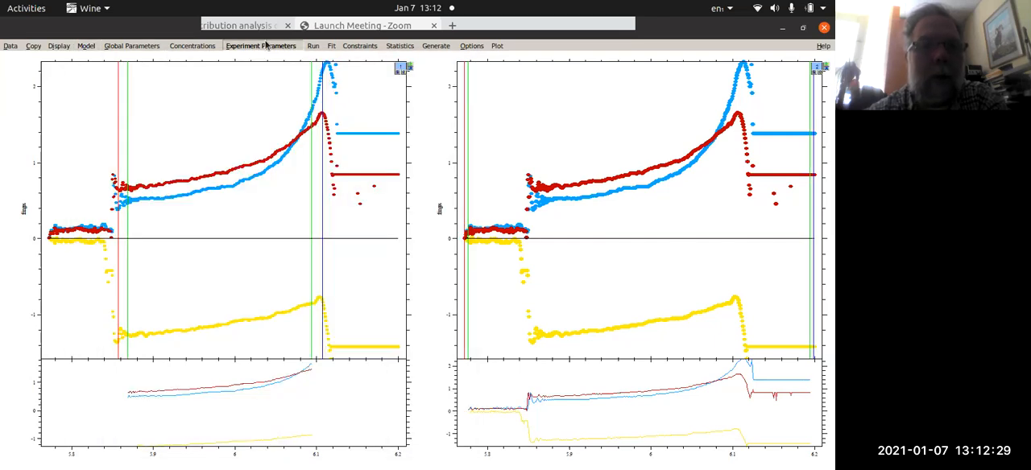
pyautogui.click(239, 48)
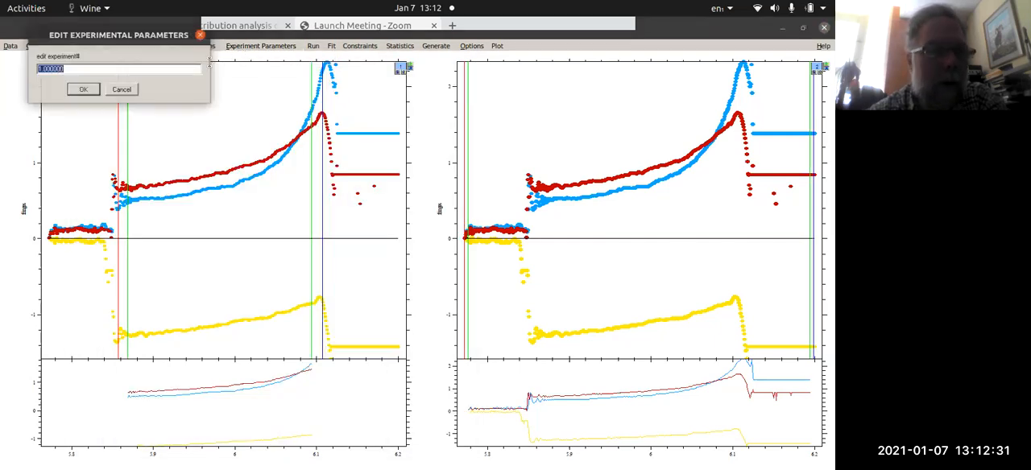
pyautogui.click(89, 91)
pyautogui.click(30, 145)
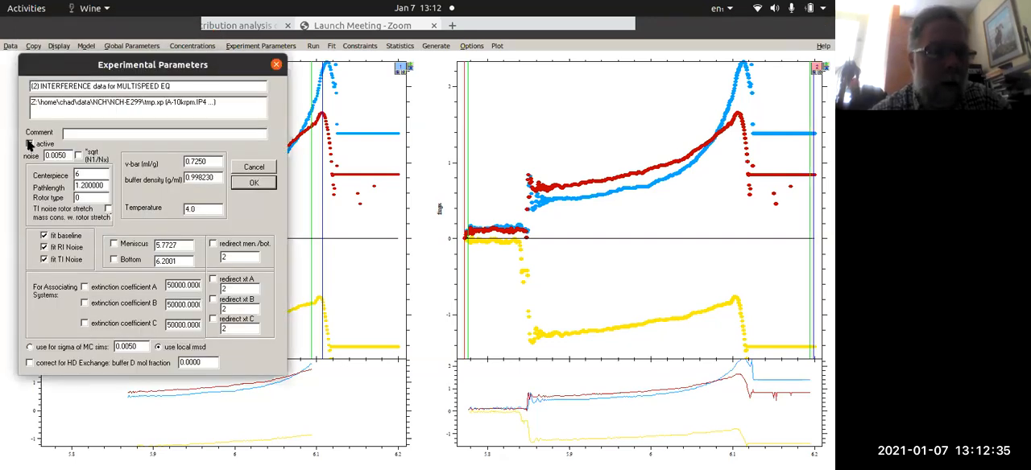
pyautogui.click(253, 185)
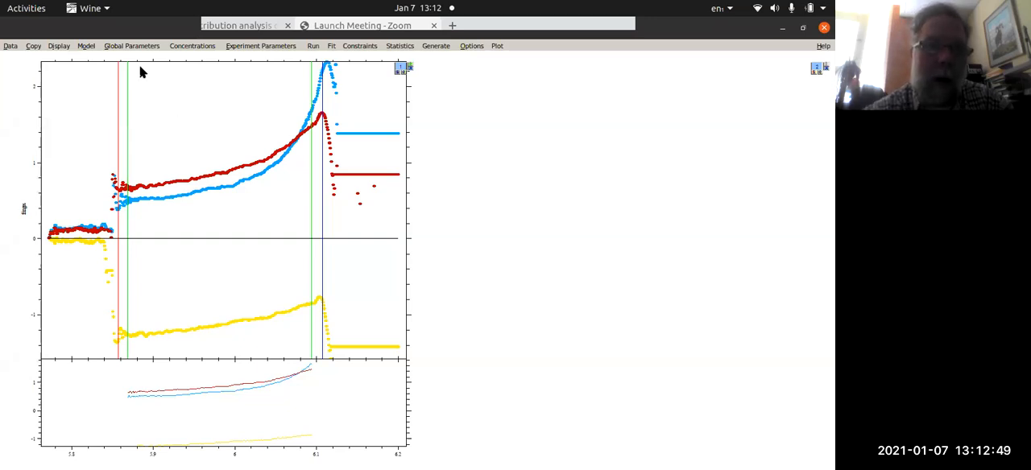
# - Switch the fitting model to Species Analysis and check the selection in the model list
pyautogui.click(94, 48)
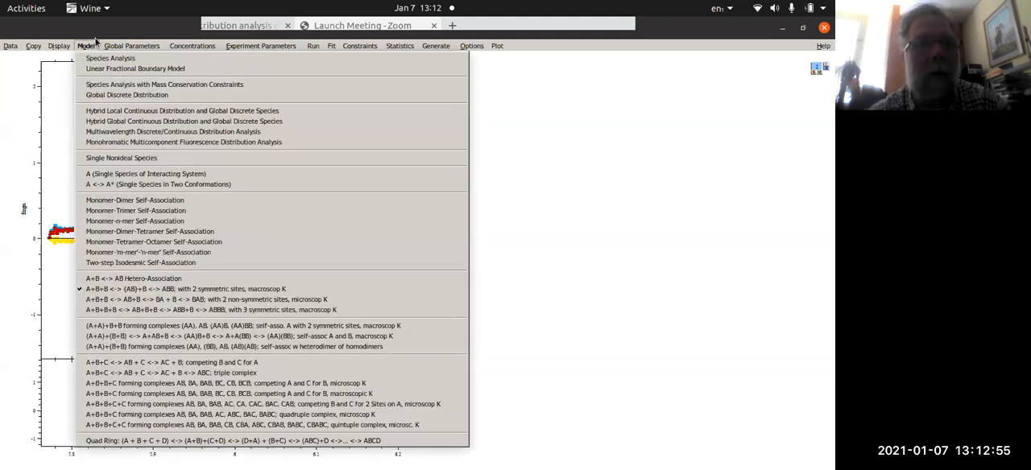
pyautogui.moveTo(66, 49)
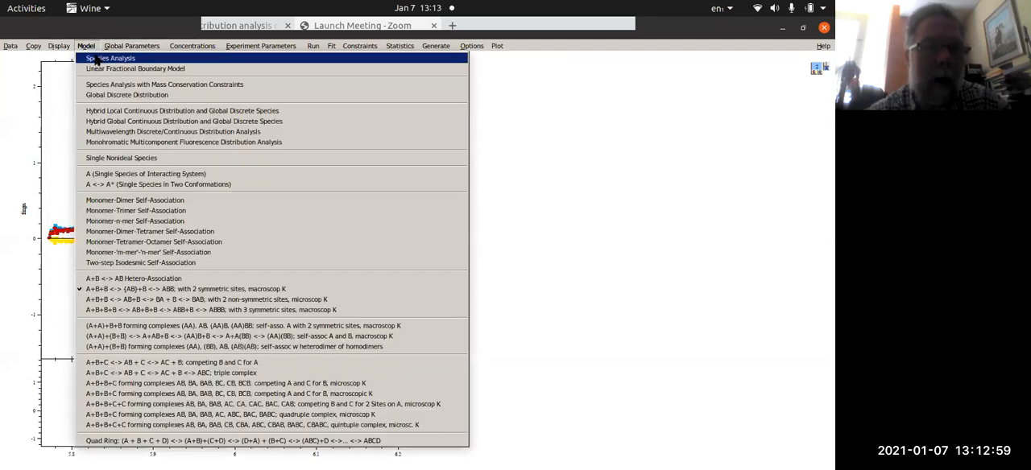
pyautogui.click(96, 58)
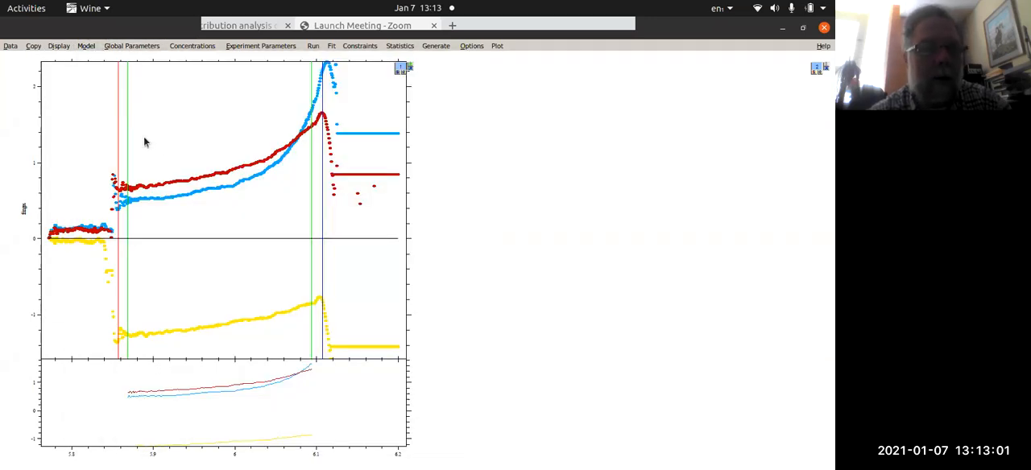
pyautogui.click(90, 46)
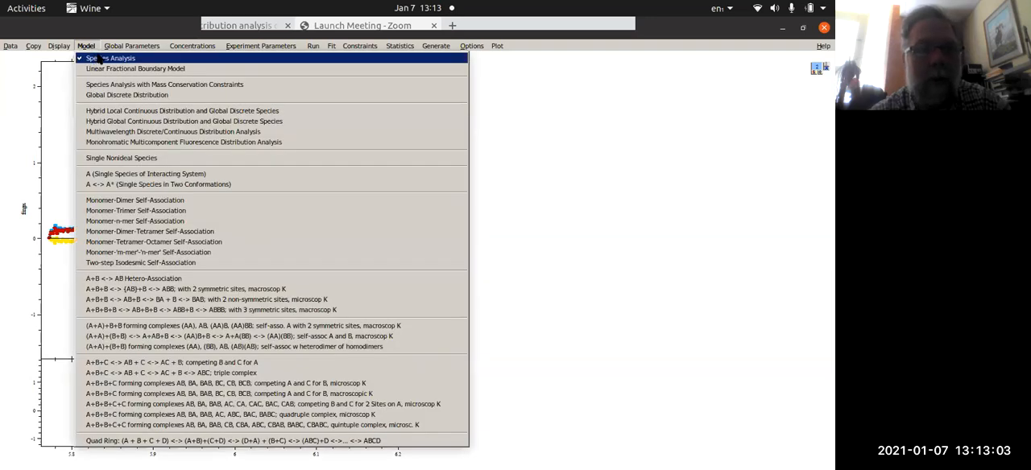
# - Select the Species Analysis model, mark species 1's molar mass M as a fitted parameter, and perform a global run
pyautogui.click(97, 59)
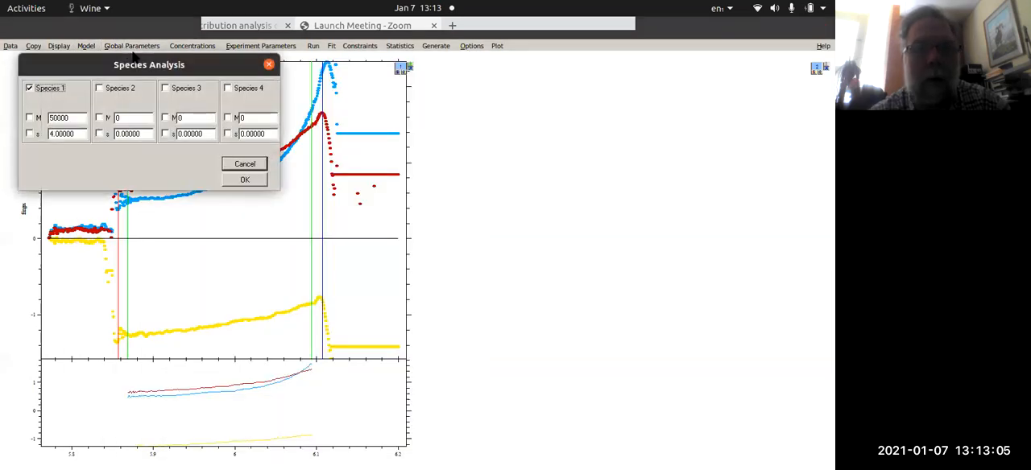
pyautogui.click(40, 118)
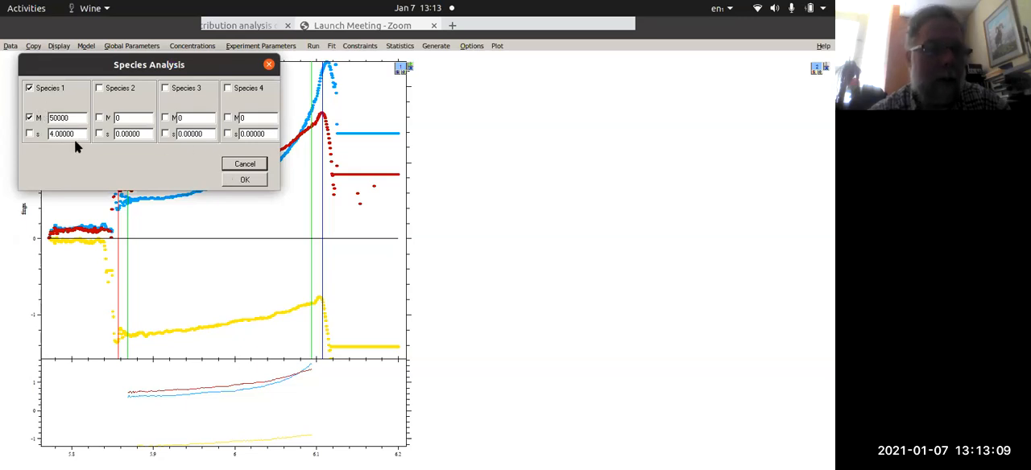
pyautogui.click(238, 184)
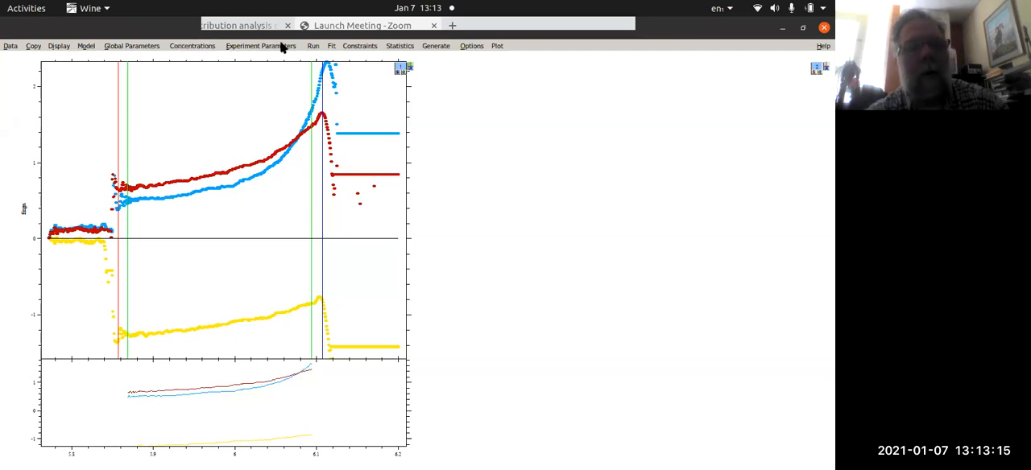
pyautogui.click(312, 46)
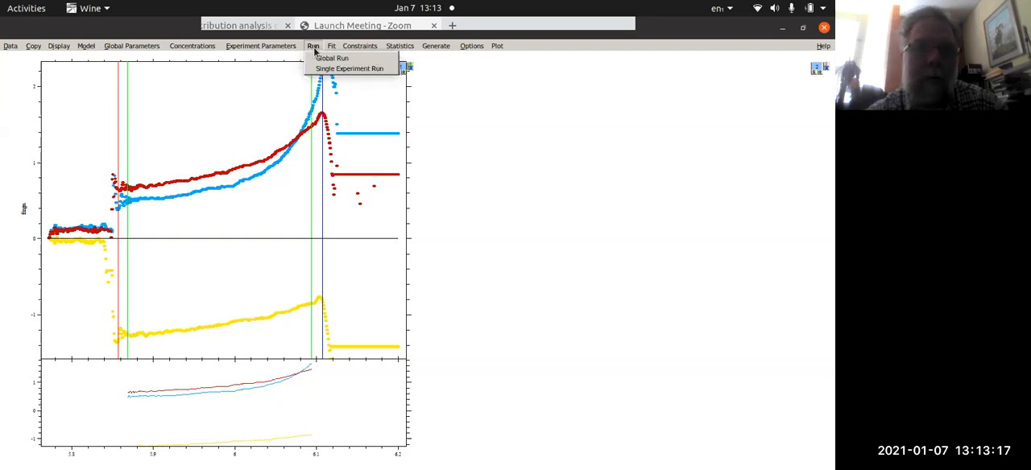
pyautogui.click(316, 58)
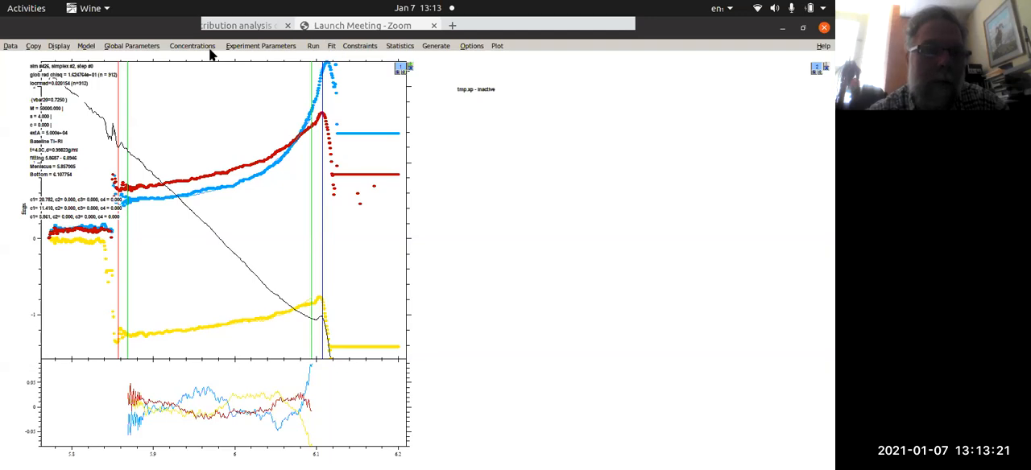
# - Check the global parameters and switch off the RI and TI noise fits in experiment 1's experimental parameters
pyautogui.click(130, 47)
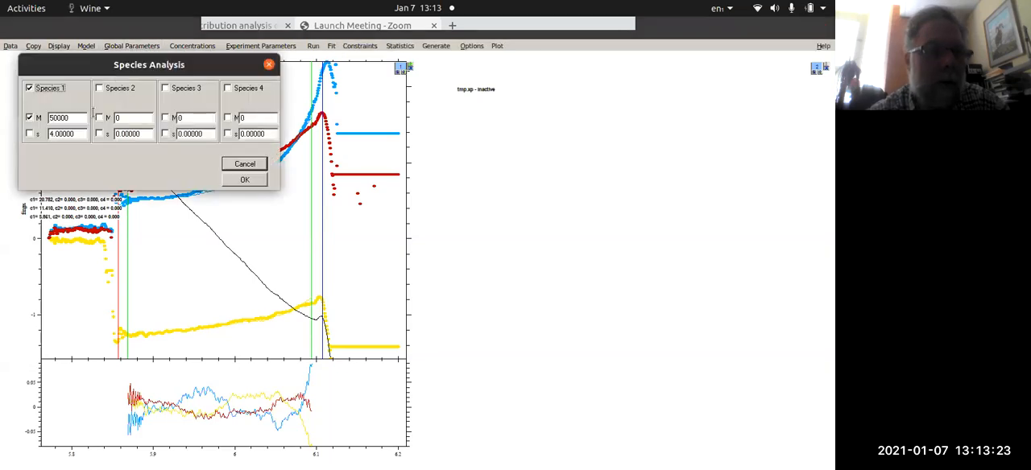
pyautogui.click(243, 164)
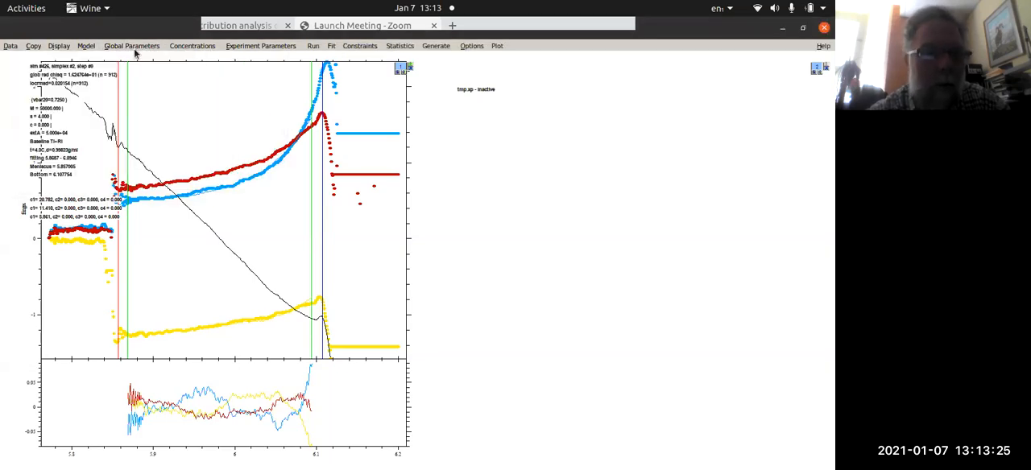
pyautogui.click(248, 48)
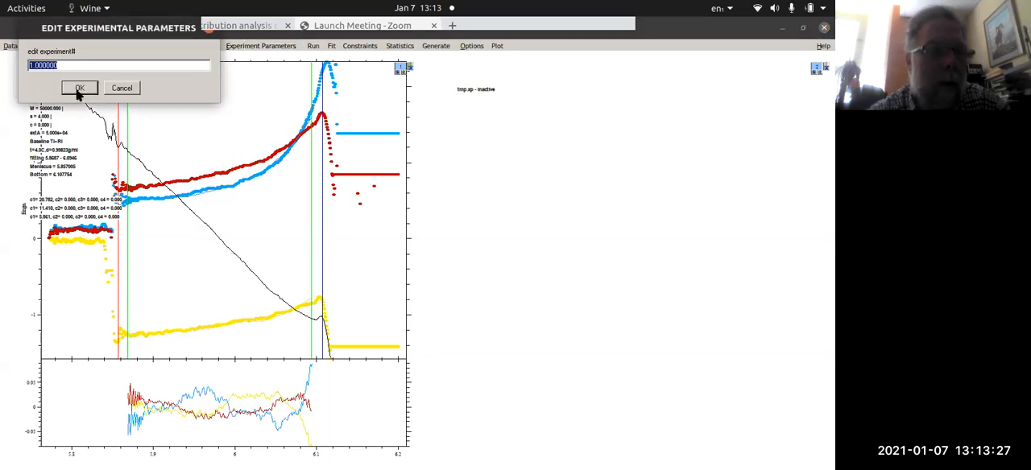
pyautogui.press('Return')
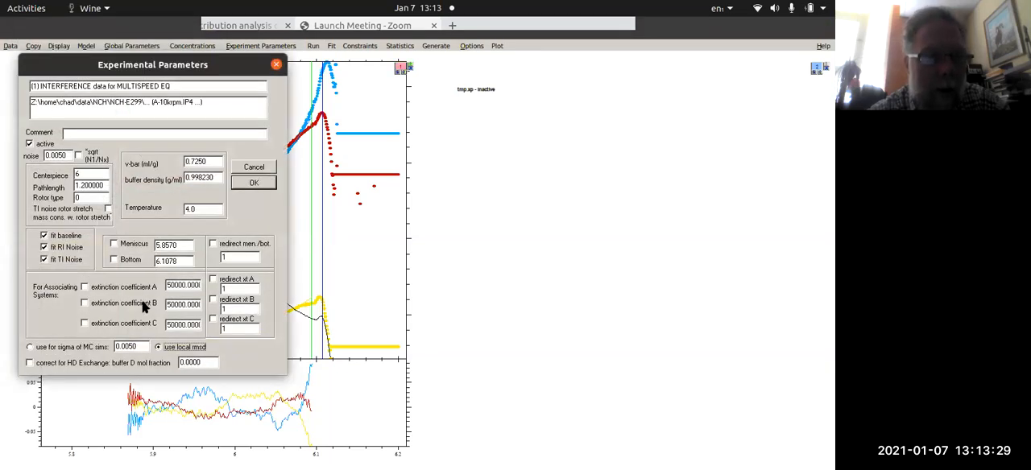
pyautogui.click(44, 248)
pyautogui.click(44, 258)
pyautogui.click(43, 246)
pyautogui.click(257, 182)
pyautogui.click(123, 88)
# - Perform a single experiment run for experiment 1 only, without continuing to experiment 2
pyautogui.click(313, 46)
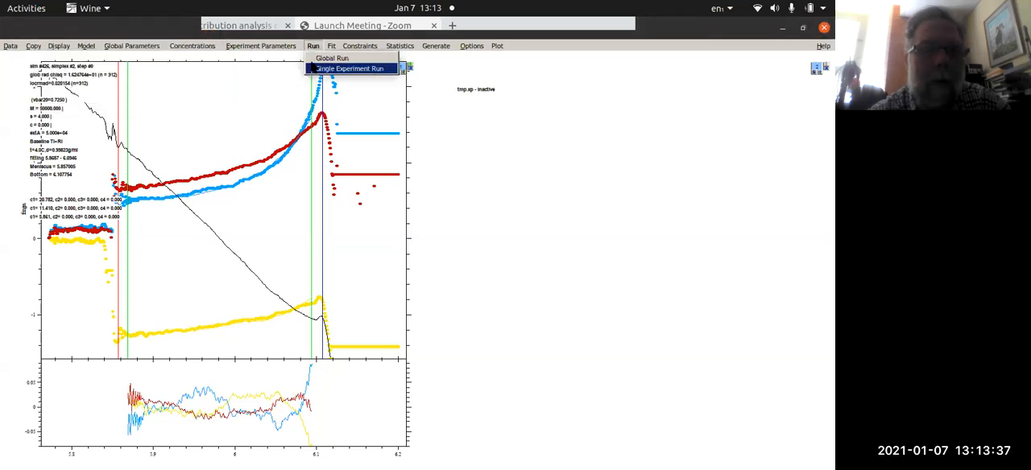
pyautogui.click(315, 68)
pyautogui.click(80, 123)
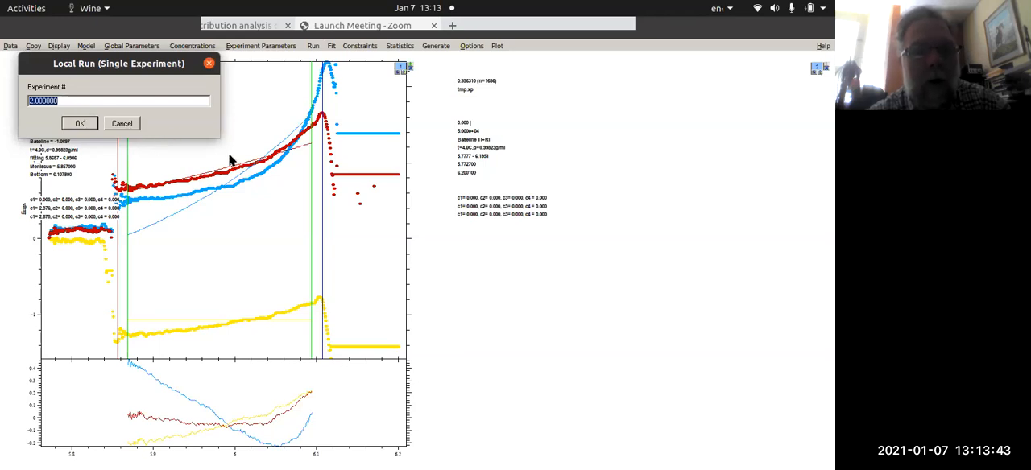
pyautogui.click(128, 125)
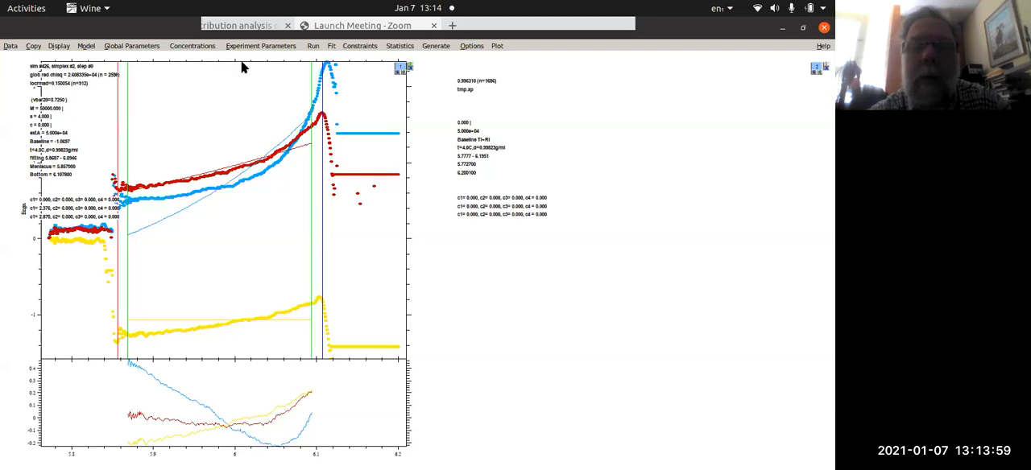
# - Fit the model globally, accepting MINBOTTOM at FitRightLim+0.001 for both experiments
pyautogui.click(331, 47)
pyautogui.click(336, 59)
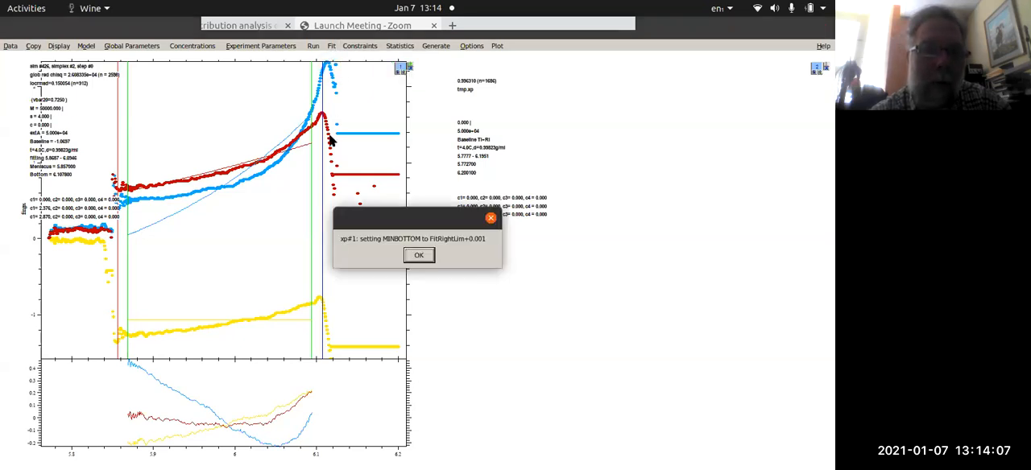
pyautogui.click(415, 255)
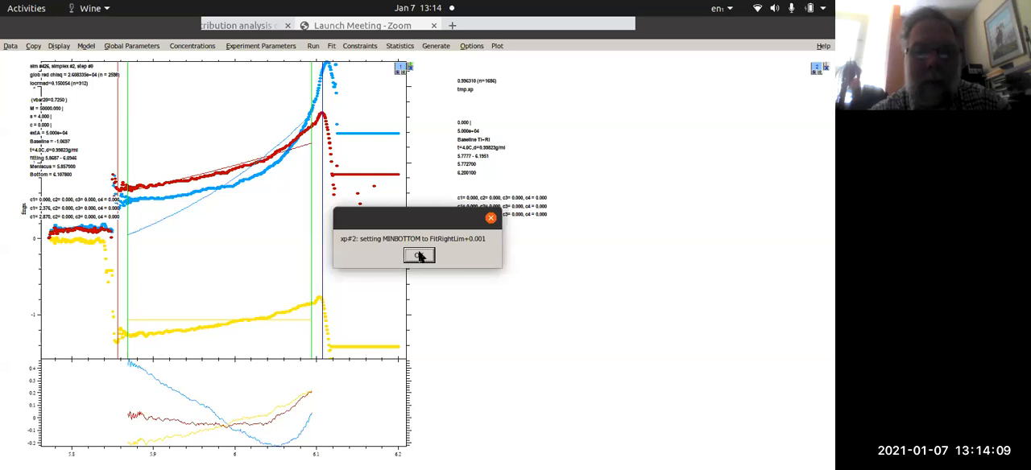
pyautogui.click(418, 255)
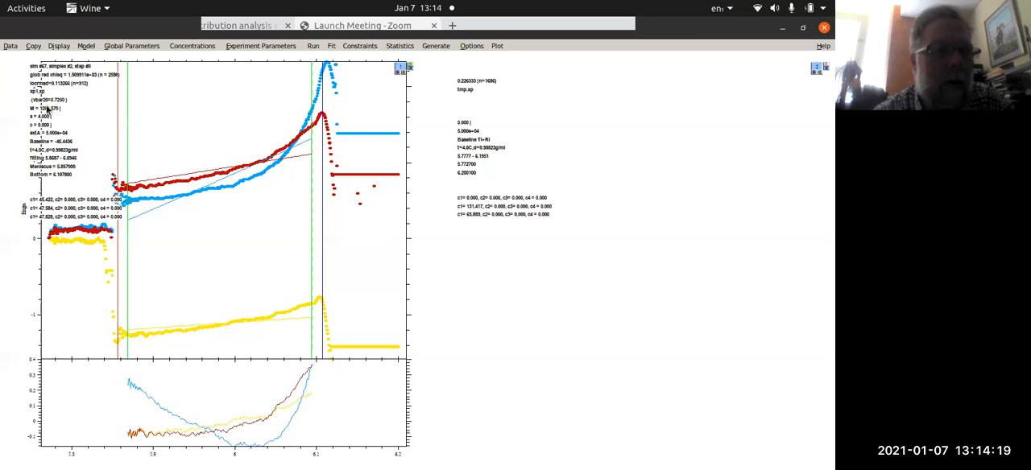
pyautogui.click(120, 44)
pyautogui.click(108, 90)
pyautogui.click(101, 118)
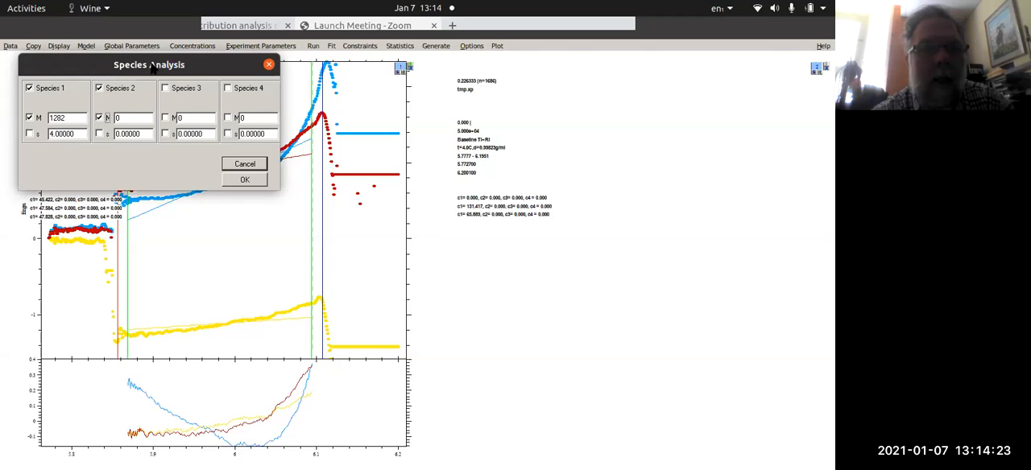
pyautogui.moveTo(153, 69); pyautogui.dragTo(412, 234)
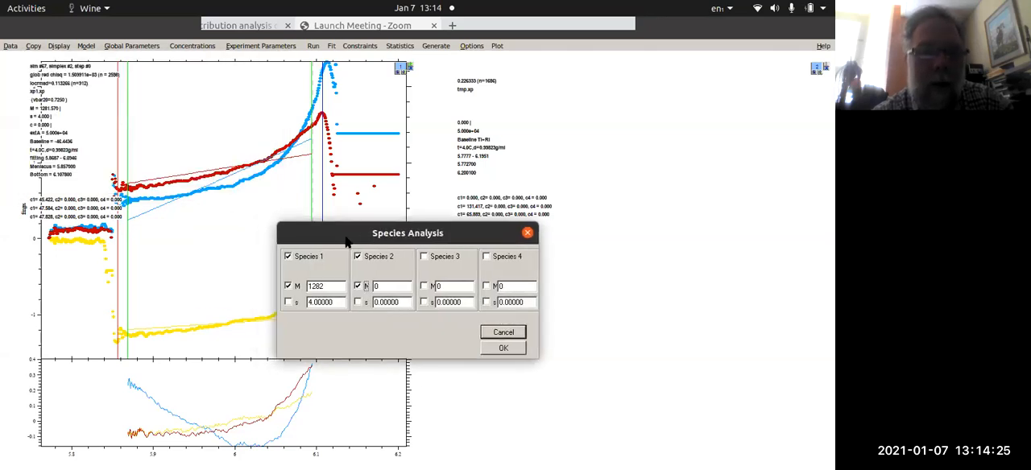
pyautogui.click(358, 287)
pyautogui.click(358, 257)
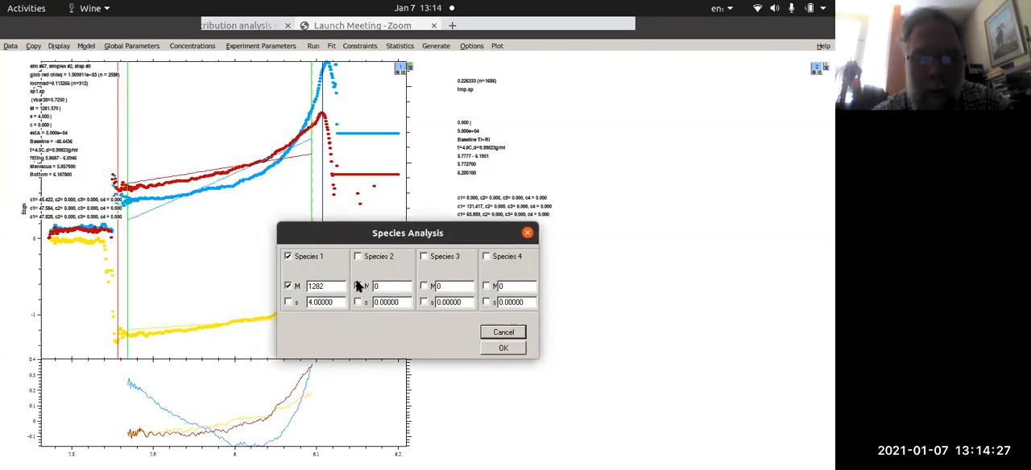
# - Set species 1's molar mass M to 128200 in the global parameters and perform a global run
pyautogui.write('00')
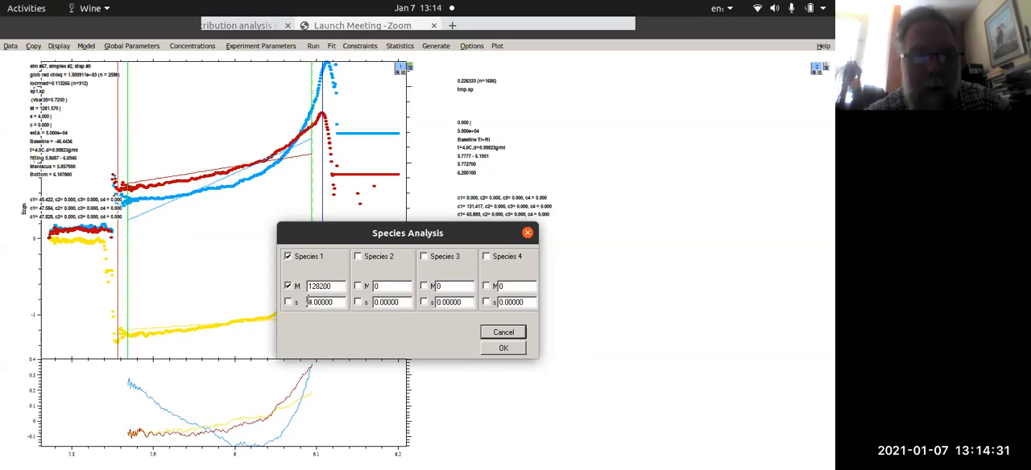
pyautogui.click(504, 348)
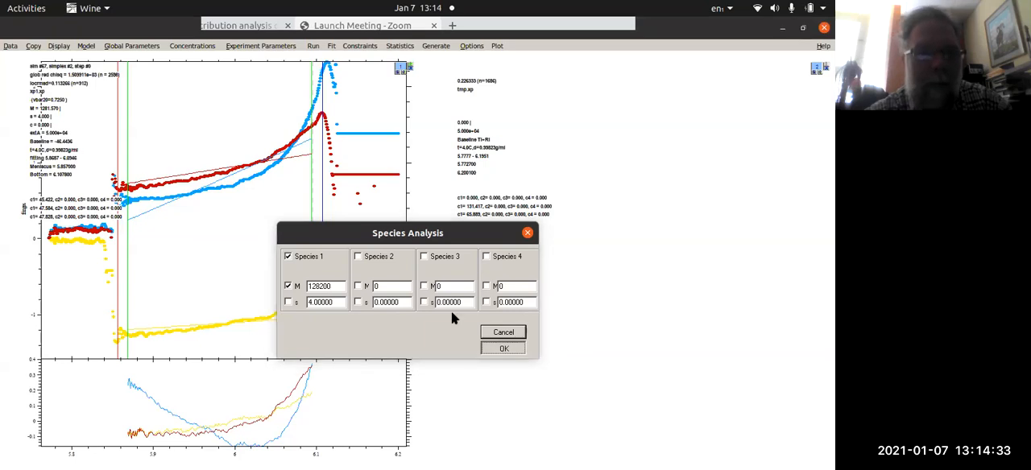
pyautogui.click(311, 47)
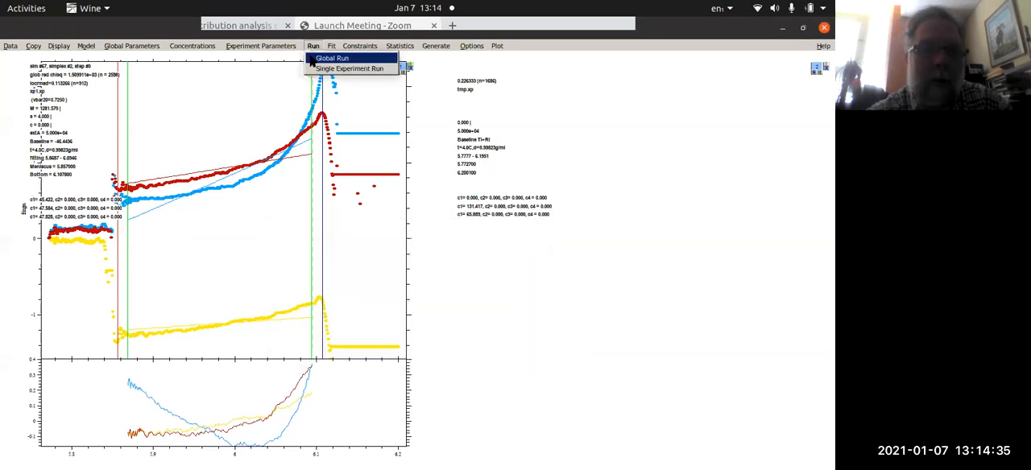
pyautogui.click(316, 63)
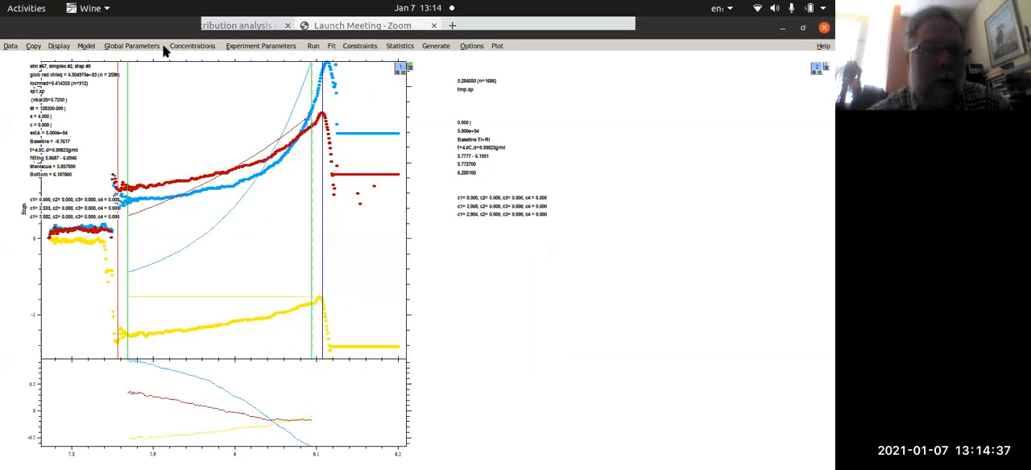
# - Set species 1's molar mass M to 60000 in the global parameters and perform a global run
pyautogui.click(131, 48)
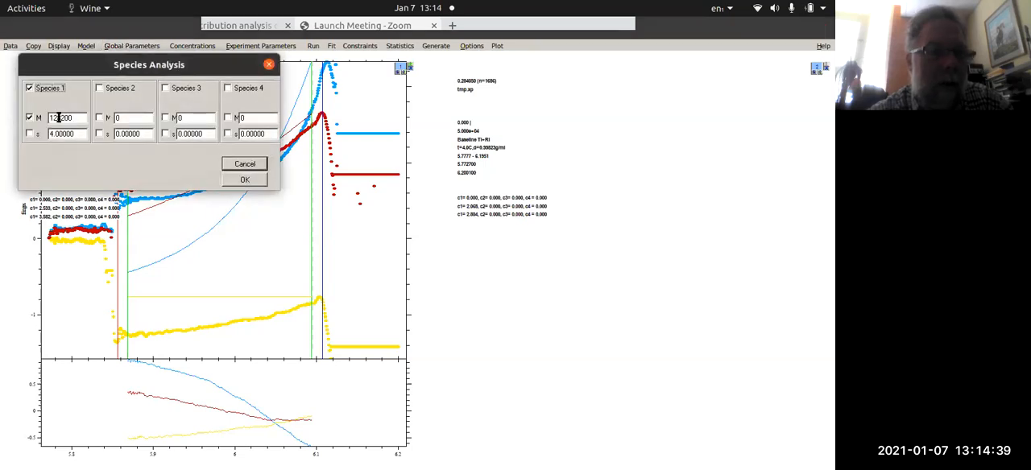
pyautogui.moveTo(71, 117); pyautogui.dragTo(14, 102)
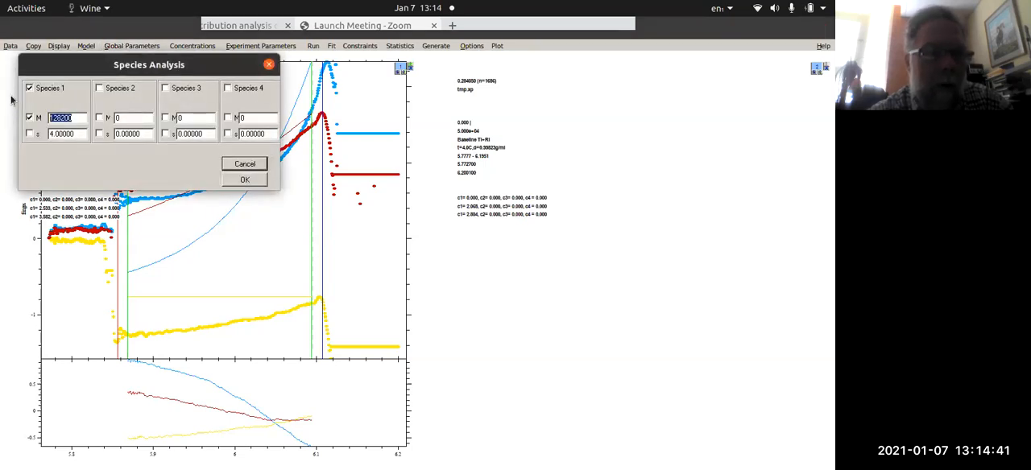
pyautogui.write('60000')
pyautogui.click(228, 181)
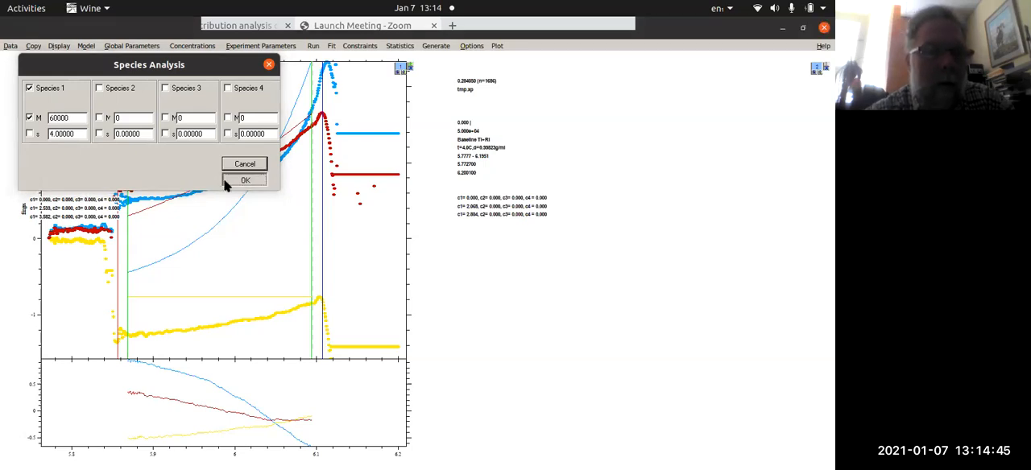
pyautogui.click(313, 45)
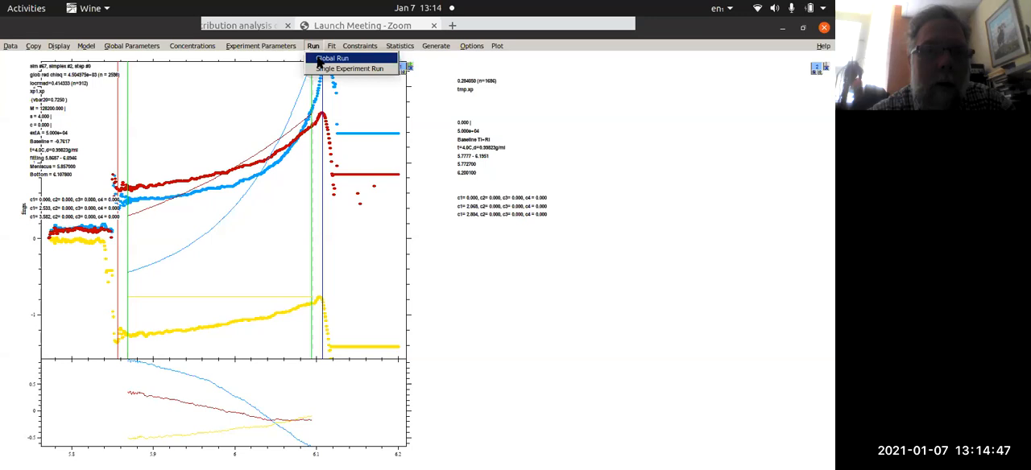
pyautogui.click(330, 59)
# - Enable the TI noise fit in experiment 1, keeping RI noise off, and perform a global run
pyautogui.click(238, 46)
pyautogui.click(67, 88)
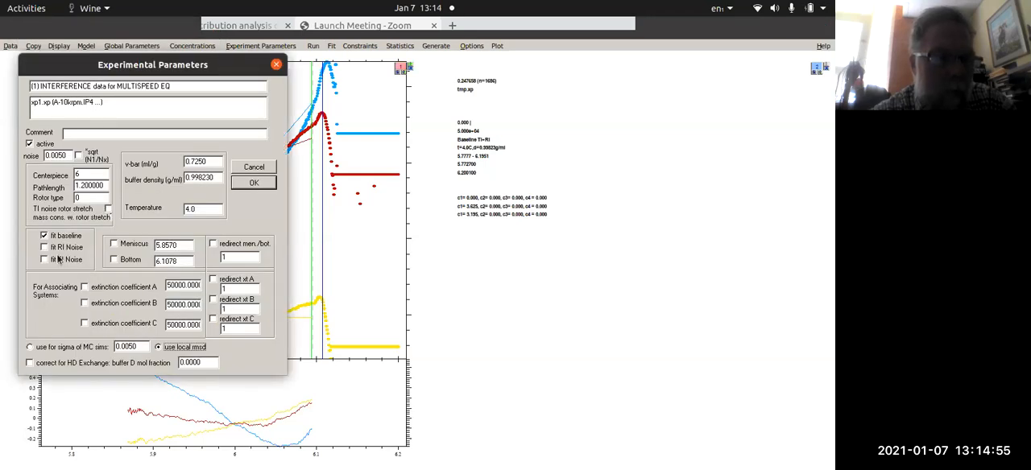
pyautogui.click(253, 183)
pyautogui.click(121, 88)
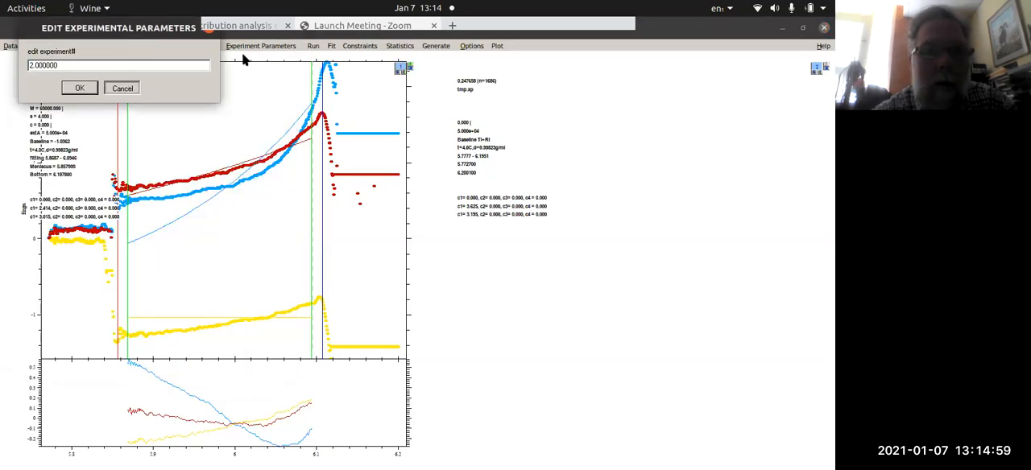
pyautogui.click(314, 46)
pyautogui.click(314, 63)
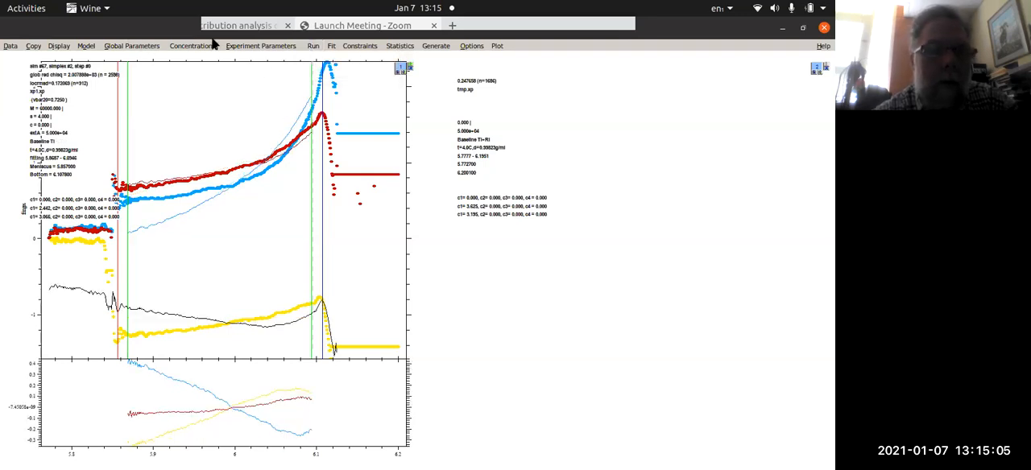
# - Enable the RI noise fit and disable the TI noise fit in experiment 1, and perform a global run
pyautogui.click(238, 46)
pyautogui.click(84, 89)
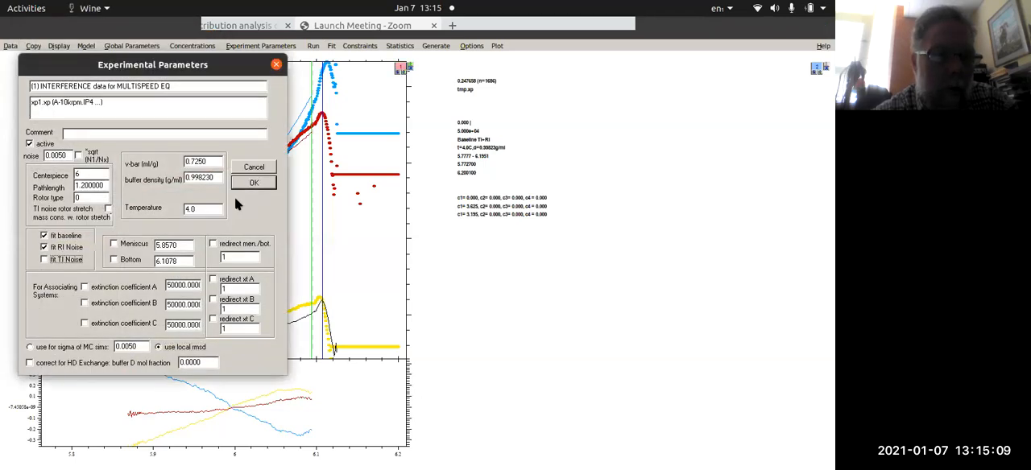
pyautogui.click(254, 183)
pyautogui.click(121, 88)
pyautogui.click(306, 46)
pyautogui.click(312, 48)
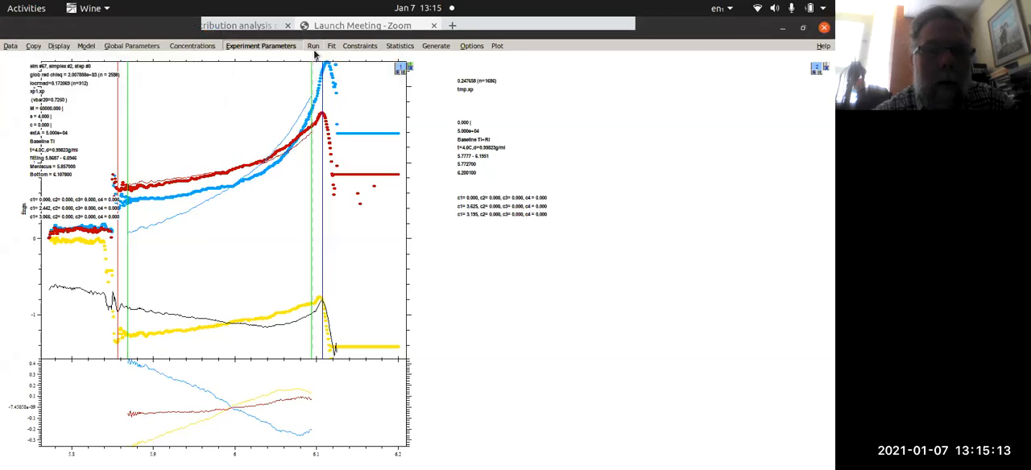
pyautogui.click(314, 45)
pyautogui.click(331, 58)
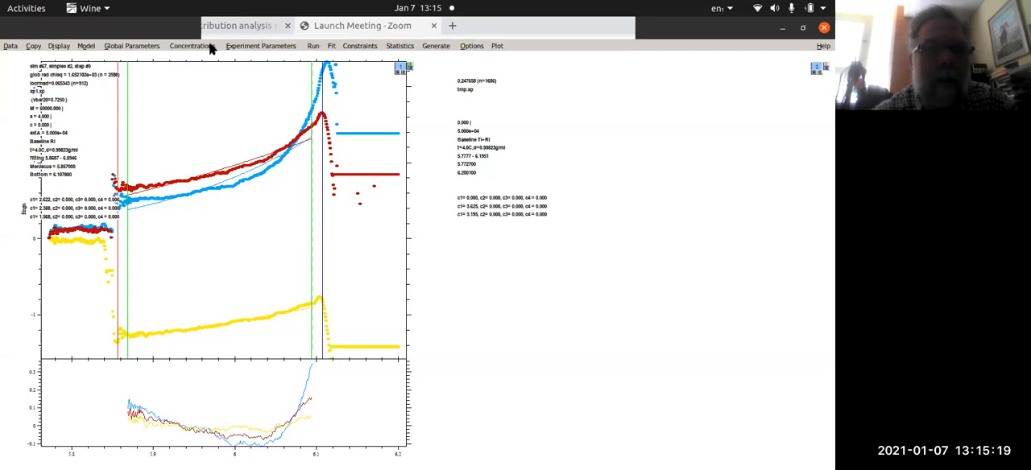
# - Fit the single-species model globally twice in a row with only baseline and RI noise fitted in experiment 1
pyautogui.click(330, 46)
pyautogui.click(330, 56)
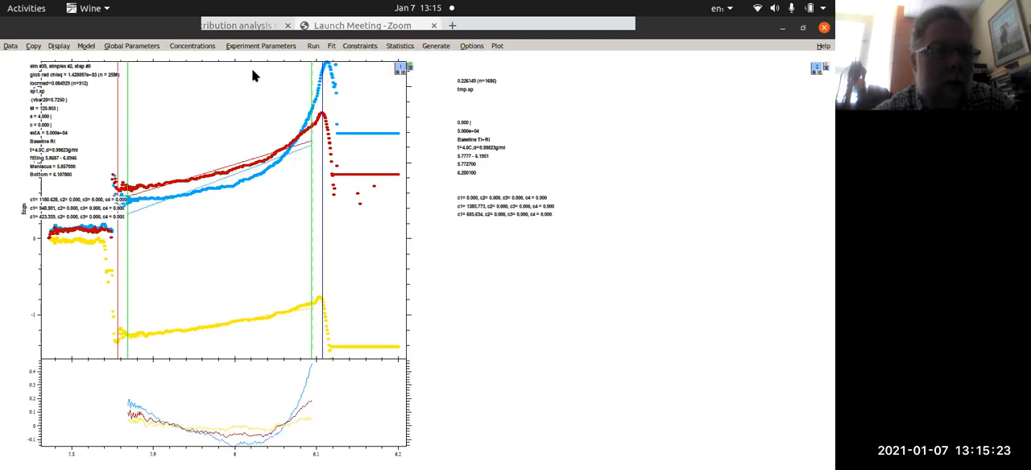
pyautogui.click(331, 46)
pyautogui.click(329, 57)
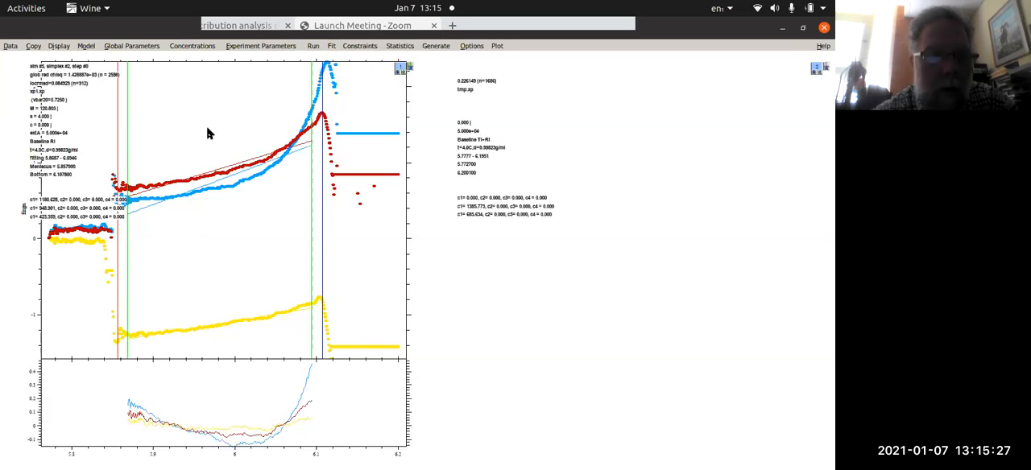
# - Enable species 2 with fitted M 500000, set species 1's M to 12100, and fit the two-species model globally
pyautogui.click(133, 47)
pyautogui.click(99, 118)
pyautogui.click(100, 88)
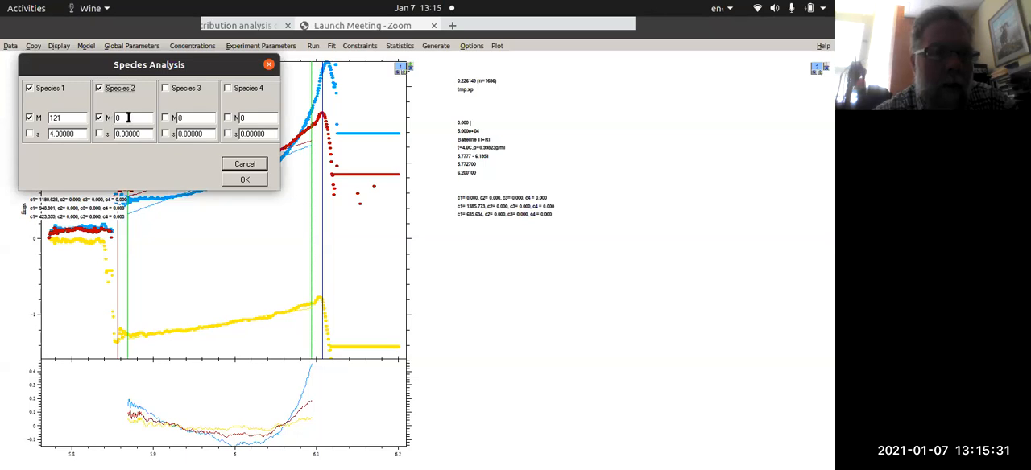
pyautogui.click(128, 118)
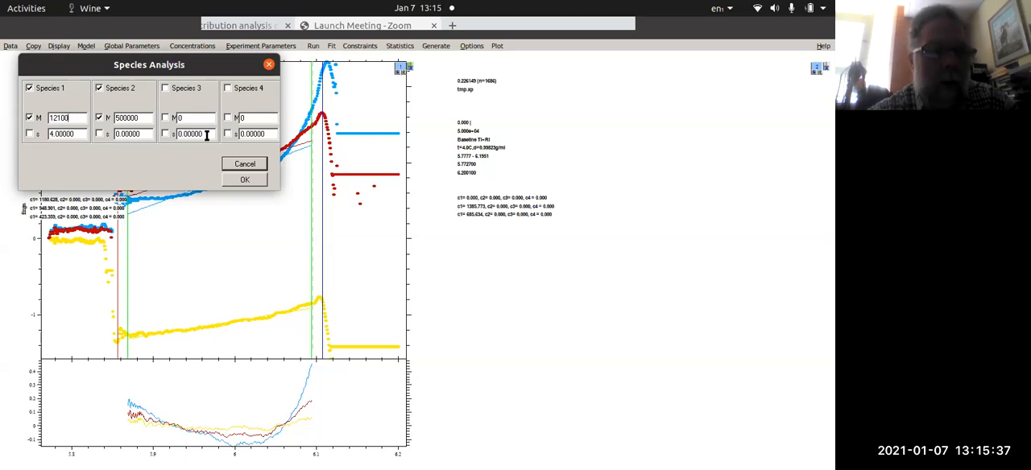
pyautogui.click(245, 180)
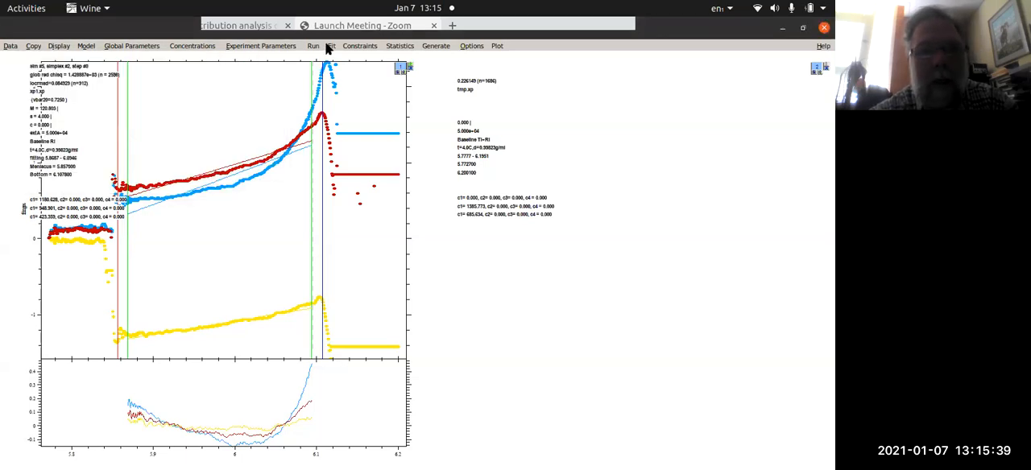
pyautogui.click(328, 48)
pyautogui.click(339, 56)
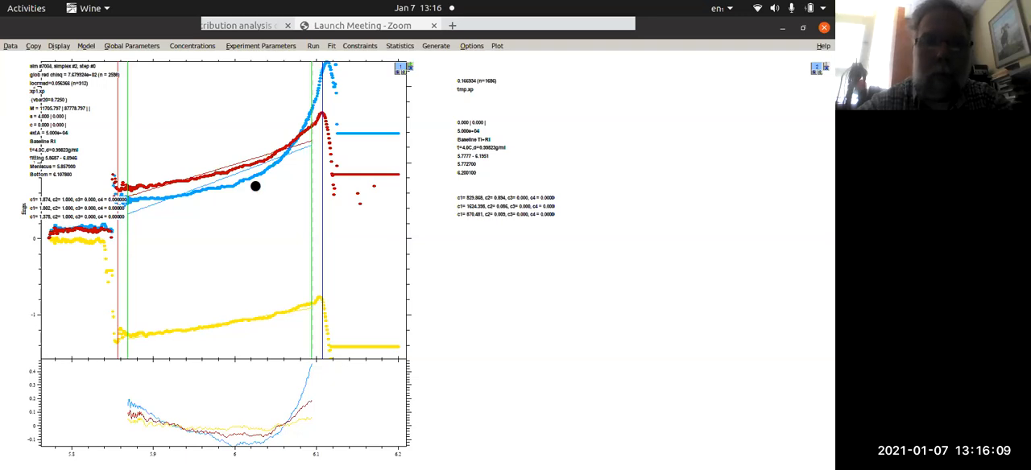
# - Switch to the terminal, launch another SEDPHAT instance with wine sedphat.exe &, and enlarge its window
pyautogui.moveTo(7, 344)
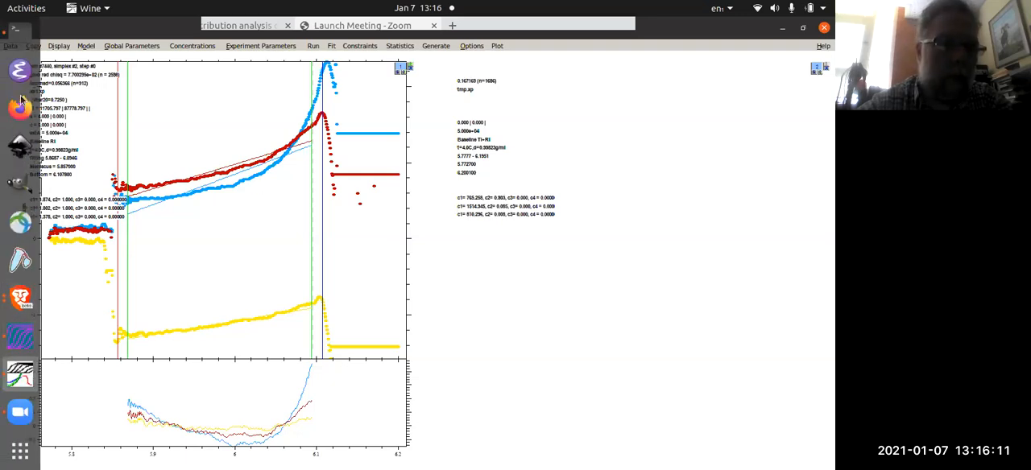
pyautogui.click(12, 48)
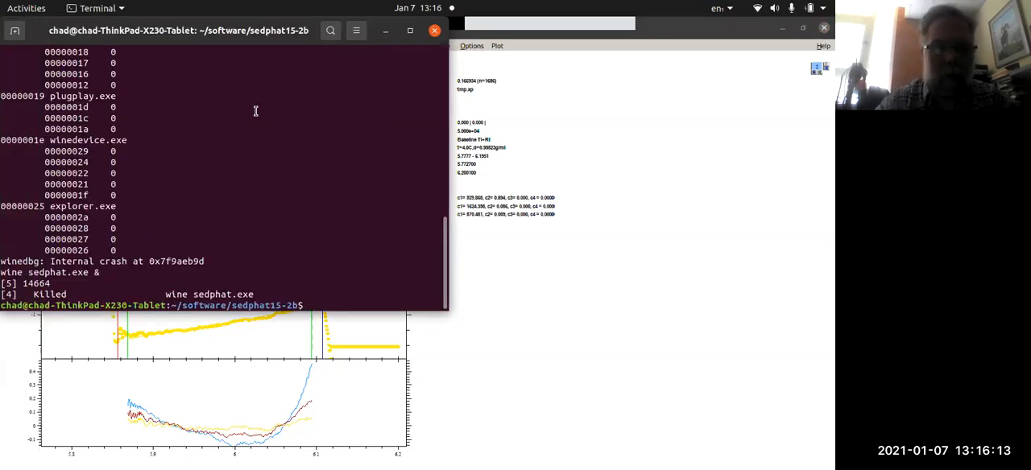
pyautogui.press('Up')
pyautogui.press('Return')
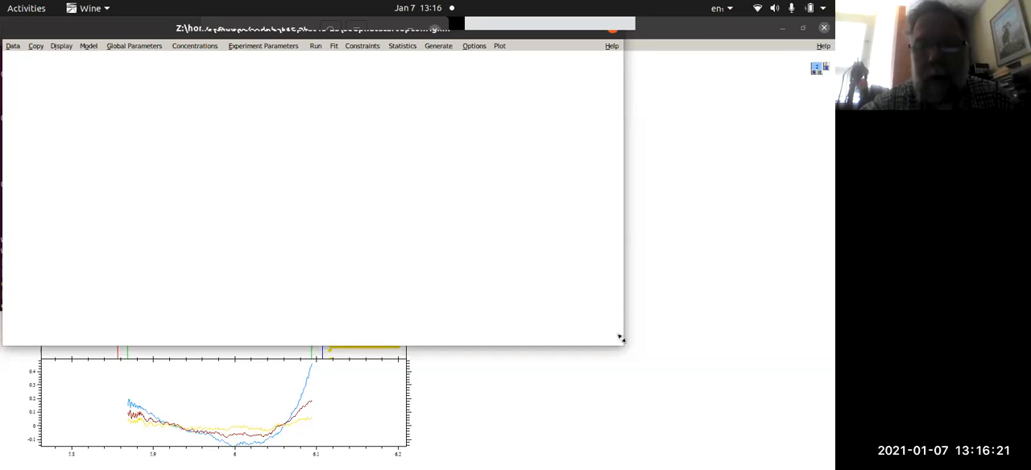
pyautogui.moveTo(622, 338); pyautogui.dragTo(790, 456)
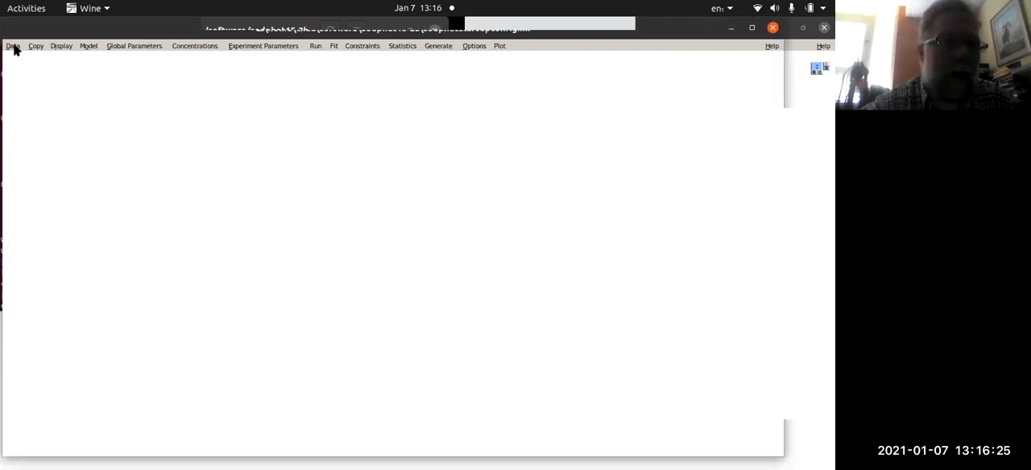
pyautogui.click(13, 47)
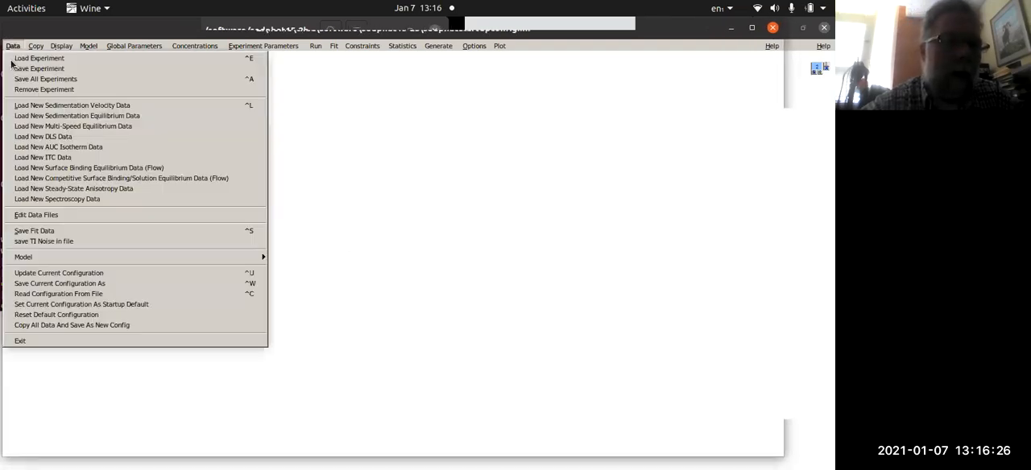
pyautogui.click(28, 129)
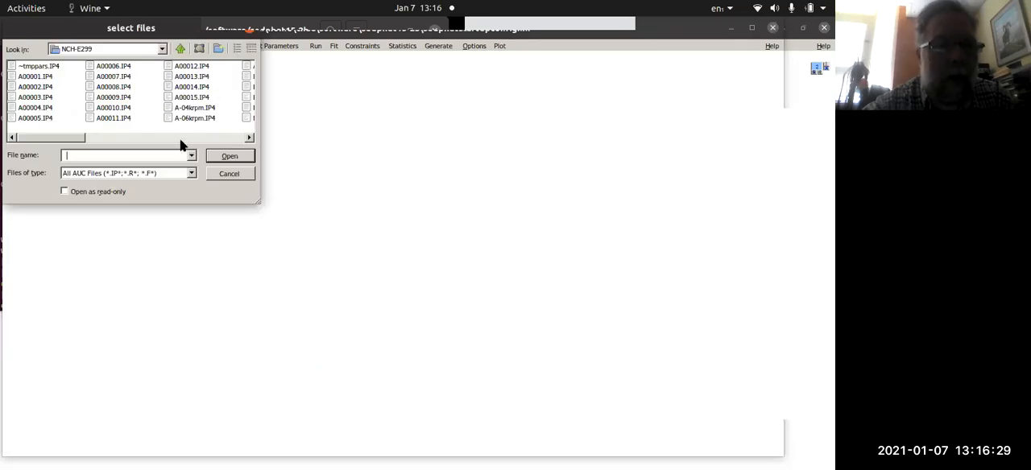
pyautogui.click(181, 48)
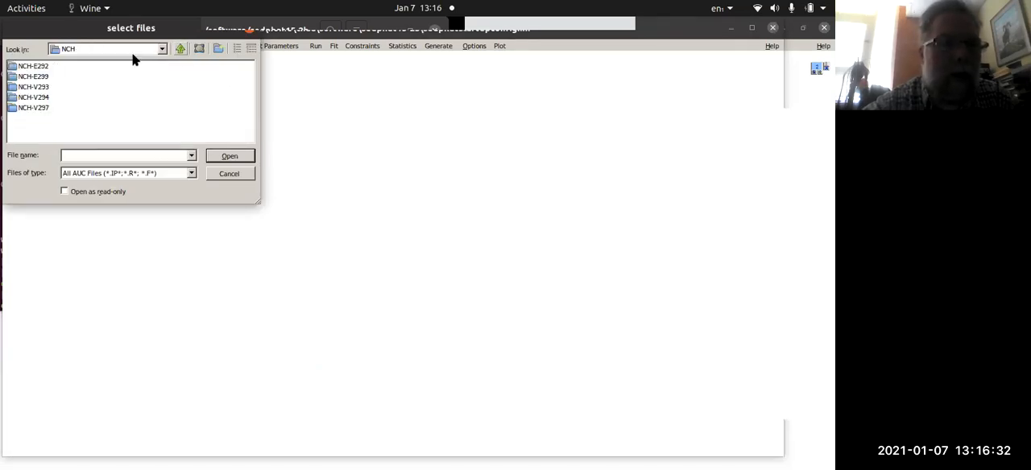
pyautogui.doubleClick(30, 76)
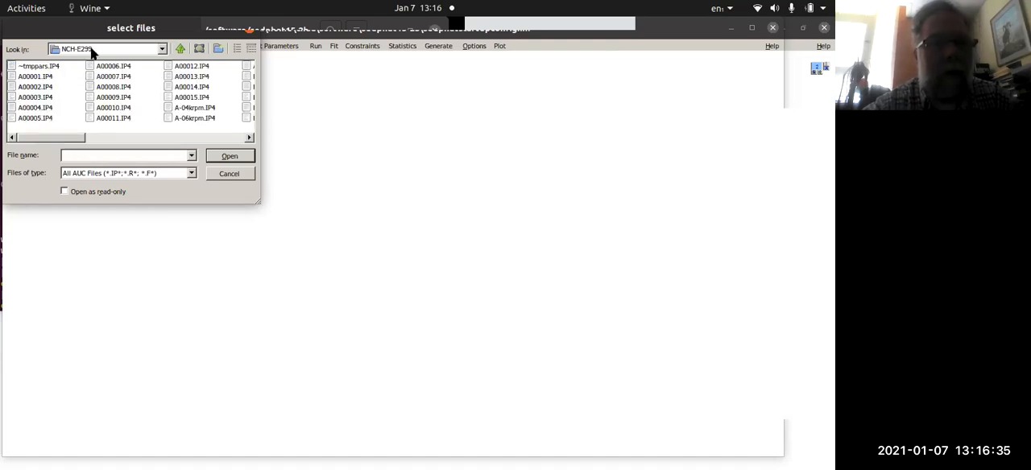
pyautogui.click(217, 173)
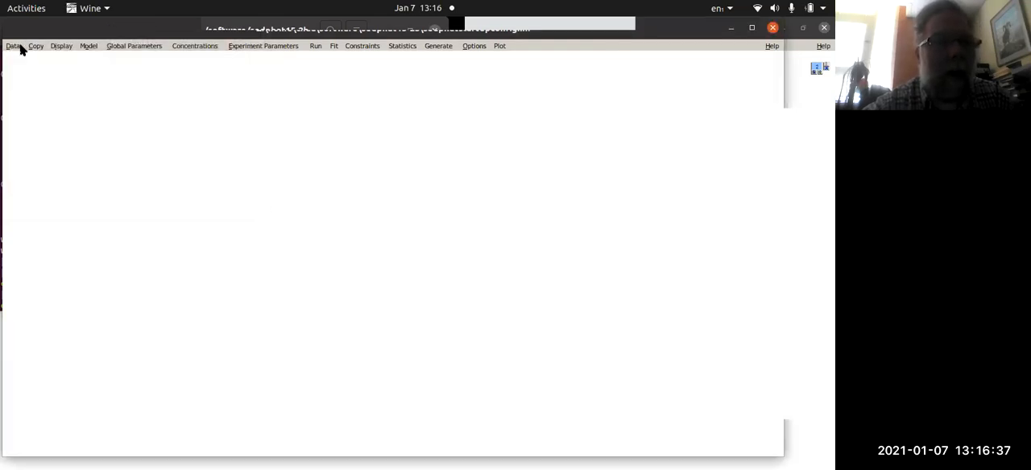
# - Load the experiment NCH-E299A-04k-06k-10krpm.xp from NCH-E299 and accept a partial specific volume of 0.730000 ml/g
pyautogui.click(14, 46)
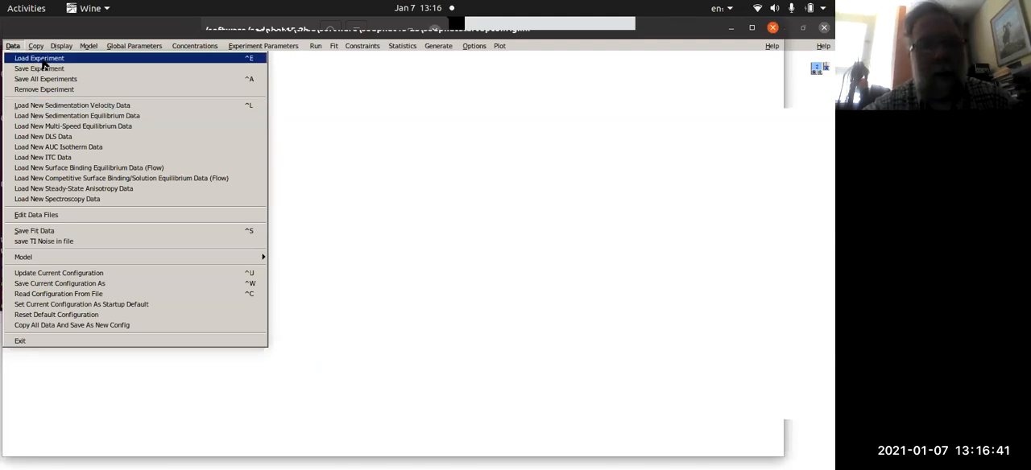
pyautogui.click(45, 60)
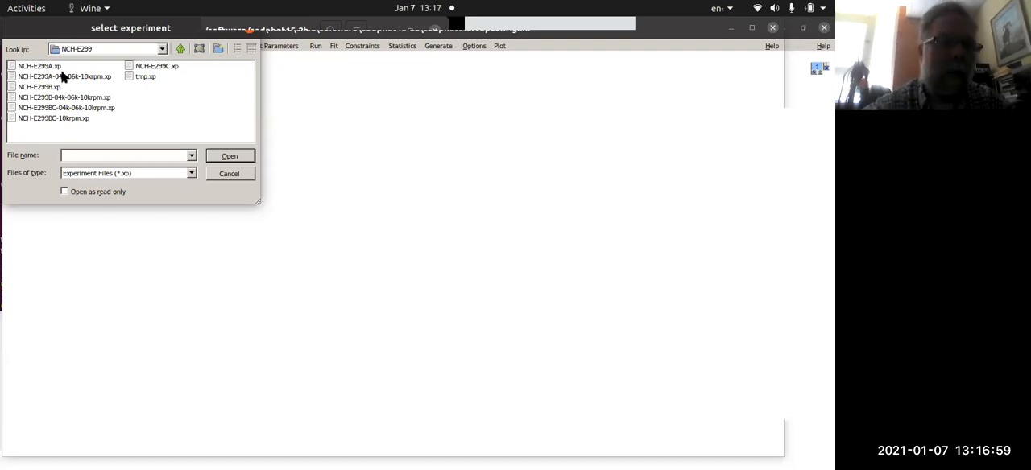
pyautogui.click(68, 77)
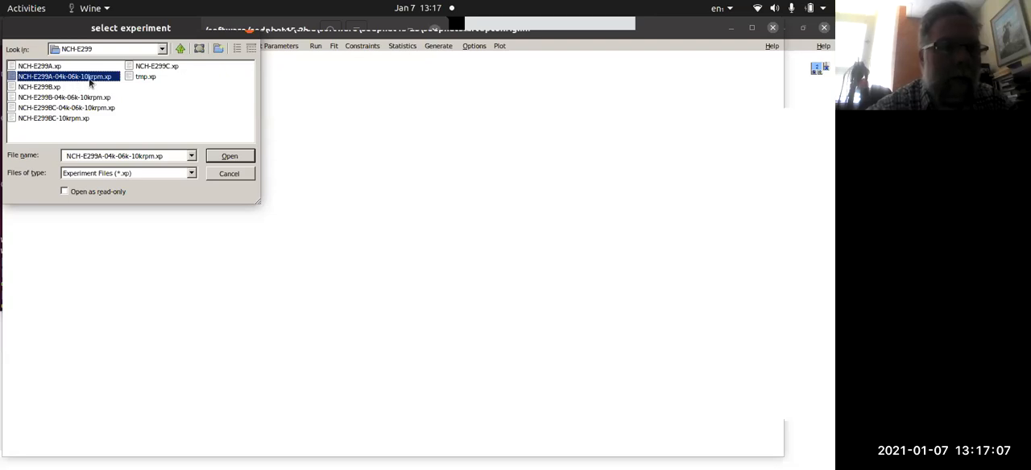
pyautogui.click(242, 156)
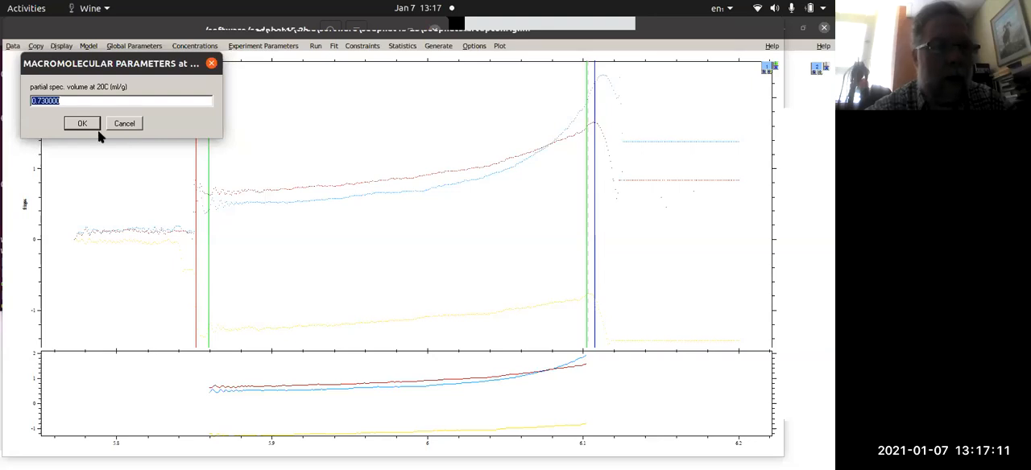
pyautogui.click(82, 123)
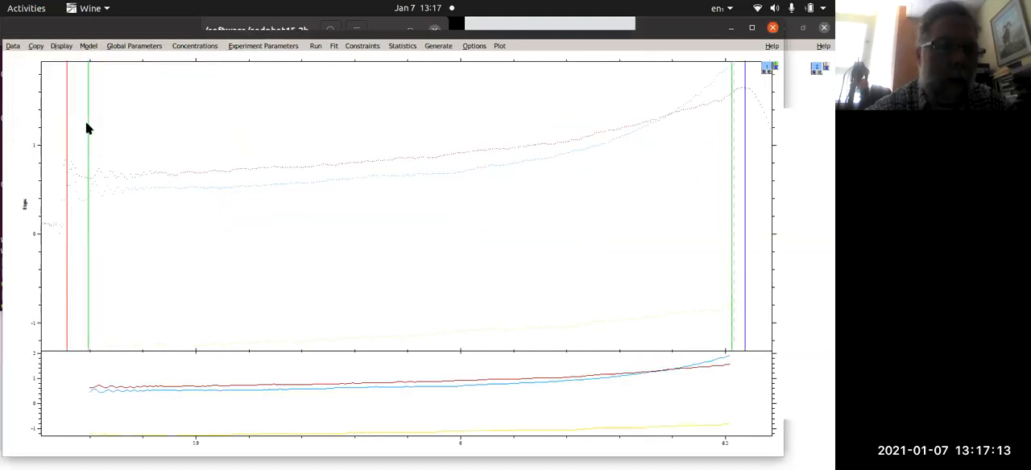
# - Set the display's data mark size to 2
pyautogui.click(67, 46)
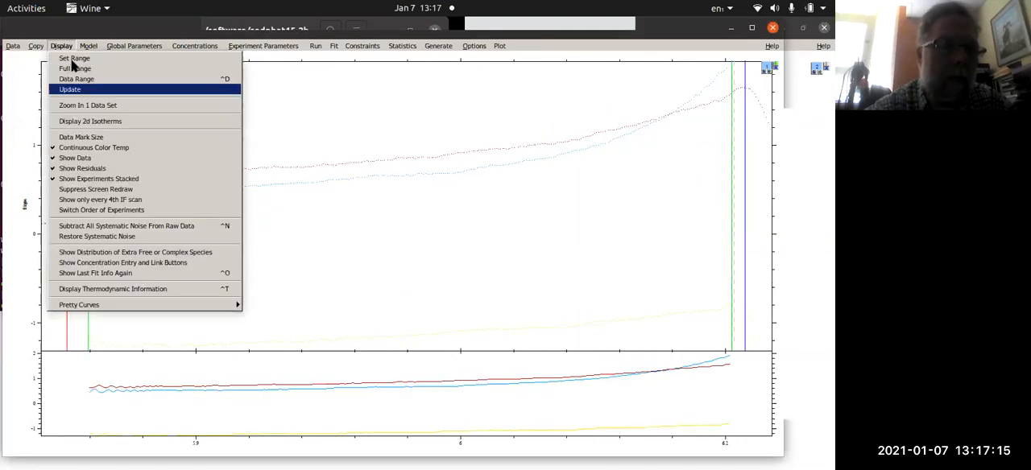
pyautogui.click(100, 139)
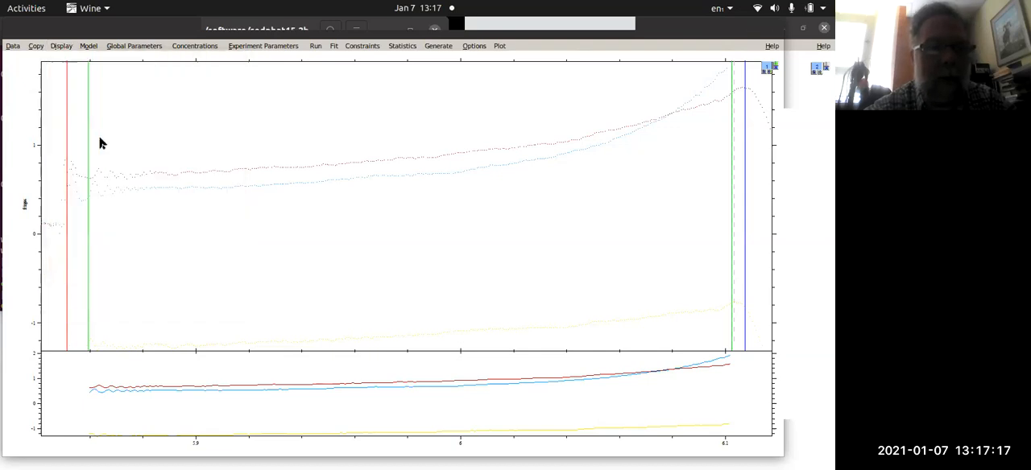
pyautogui.click(121, 124)
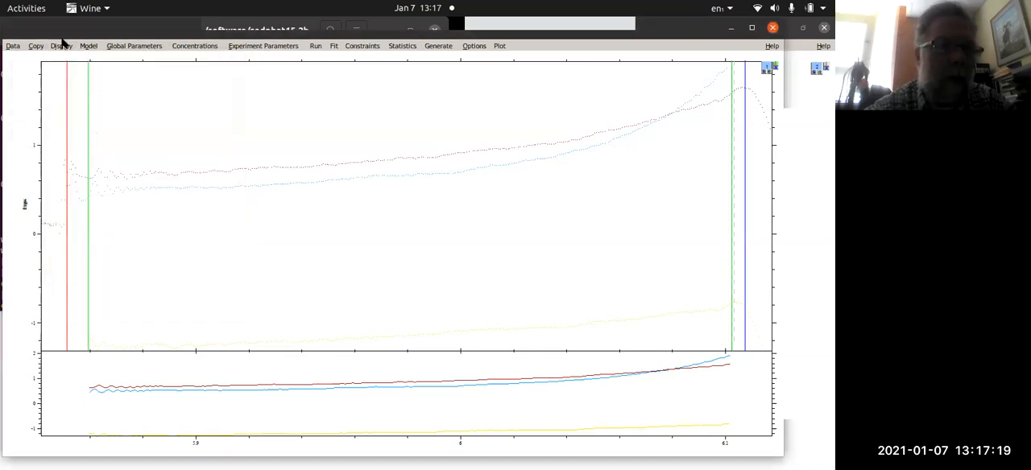
pyautogui.click(62, 46)
pyautogui.click(88, 138)
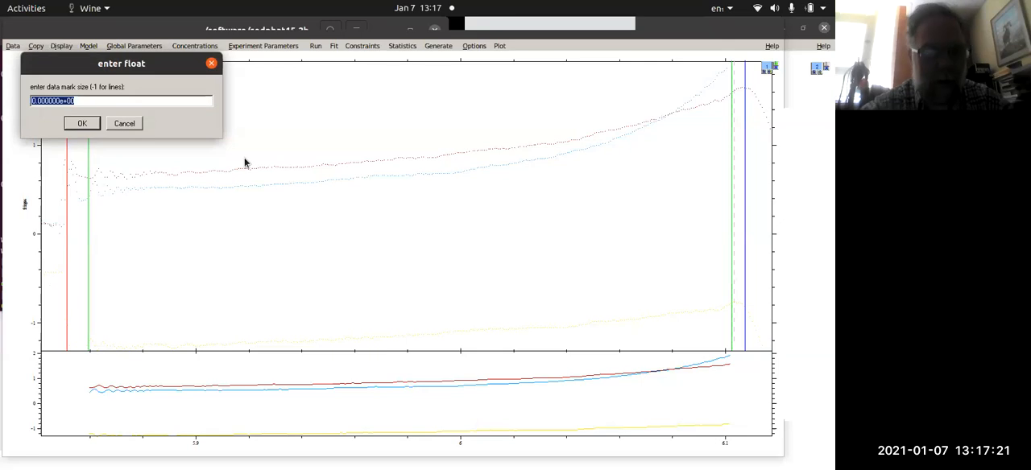
pyautogui.write('2')
pyautogui.press('Return')
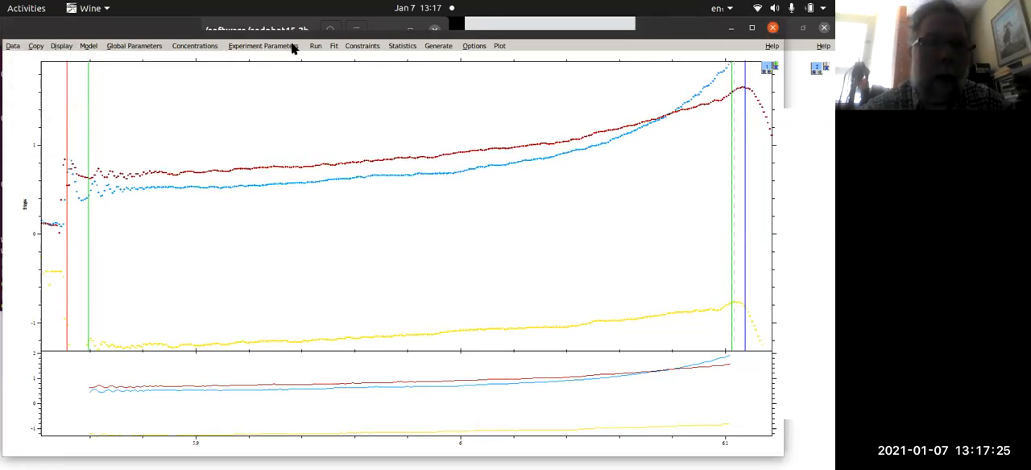
# - Perform a global run, fixing the inconsistent meniscus and bottom ranges with the proposed limits, and start a global fit
pyautogui.click(315, 46)
pyautogui.click(313, 59)
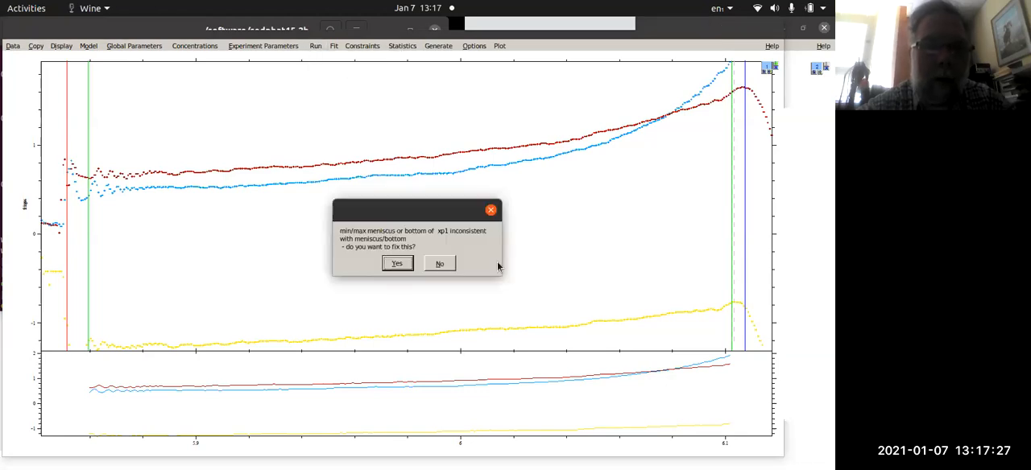
pyautogui.click(396, 265)
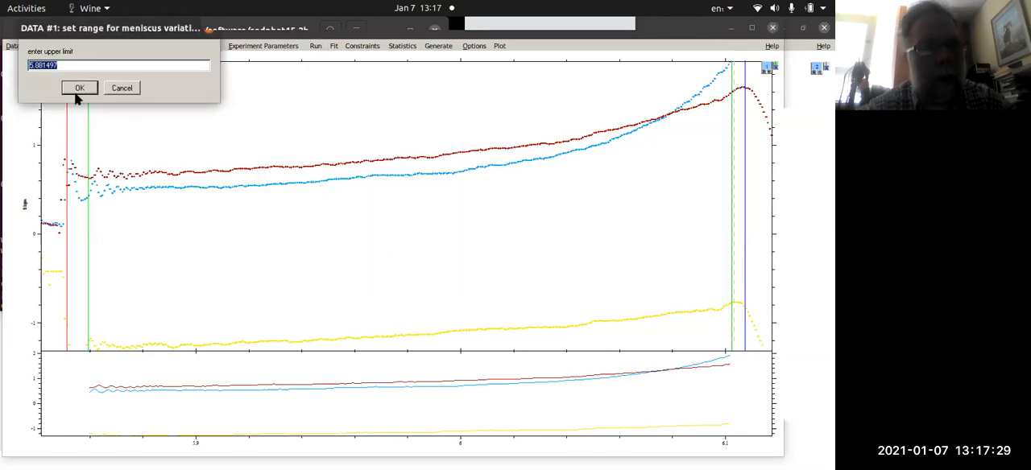
pyautogui.click(77, 94)
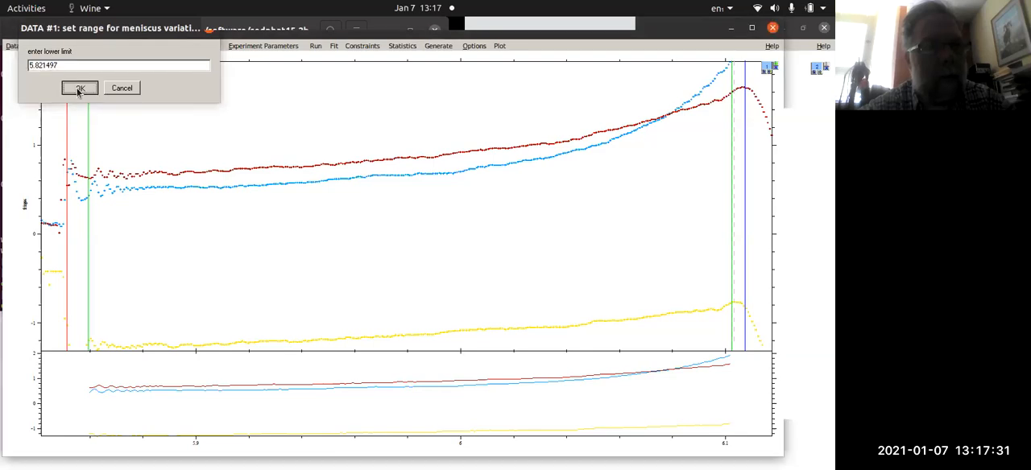
pyautogui.click(79, 91)
pyautogui.click(79, 90)
pyautogui.click(79, 90)
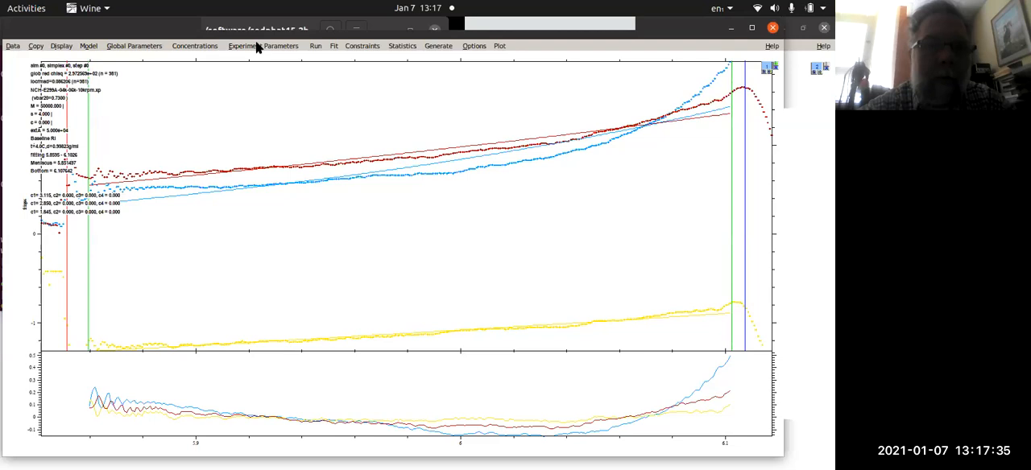
pyautogui.click(334, 47)
pyautogui.click(340, 59)
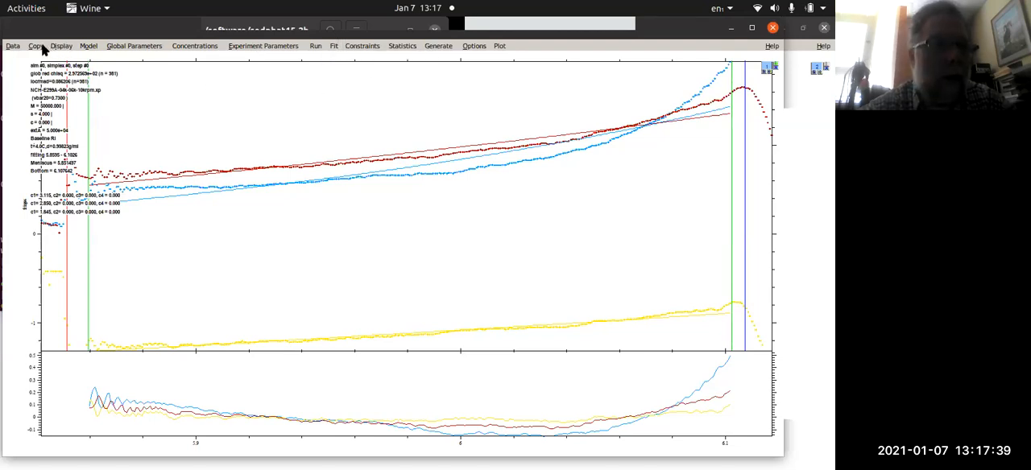
# - Load NCH-E299B-04k-06k-10krpm.xp as the second experiment
pyautogui.click(13, 47)
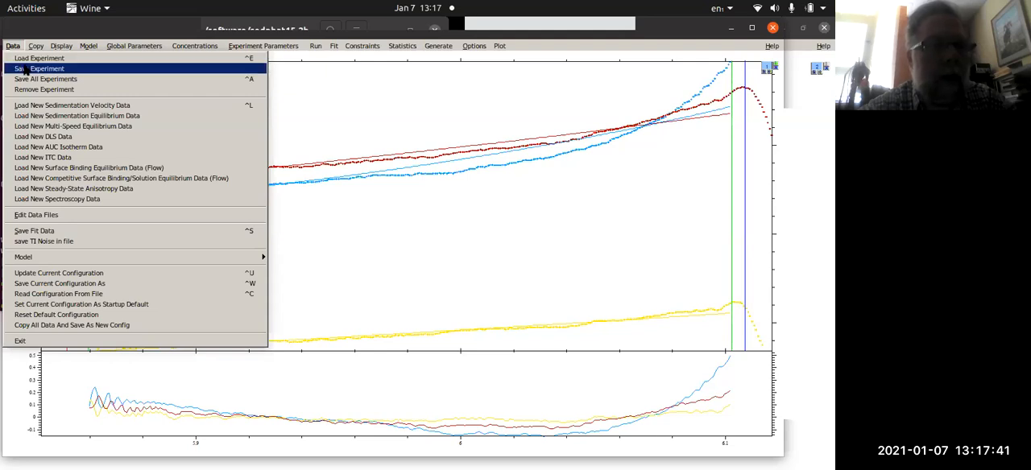
pyautogui.click(29, 58)
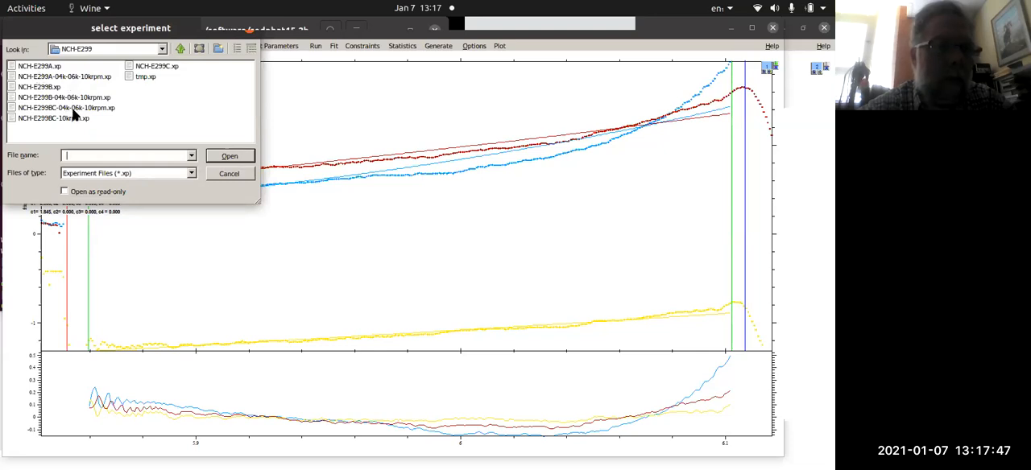
pyautogui.click(73, 98)
pyautogui.click(223, 156)
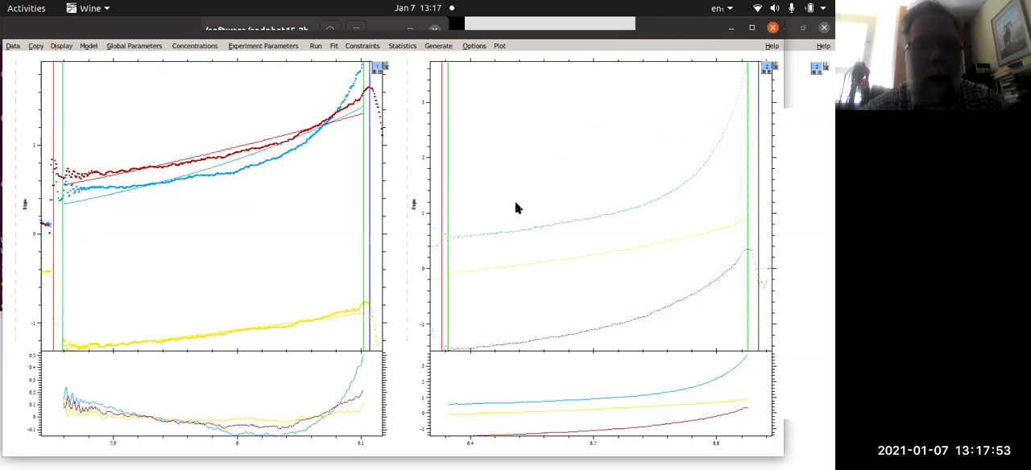
# - Load NCH-E299BC-04k-06k-10krpm.xp as the third experiment
pyautogui.click(14, 47)
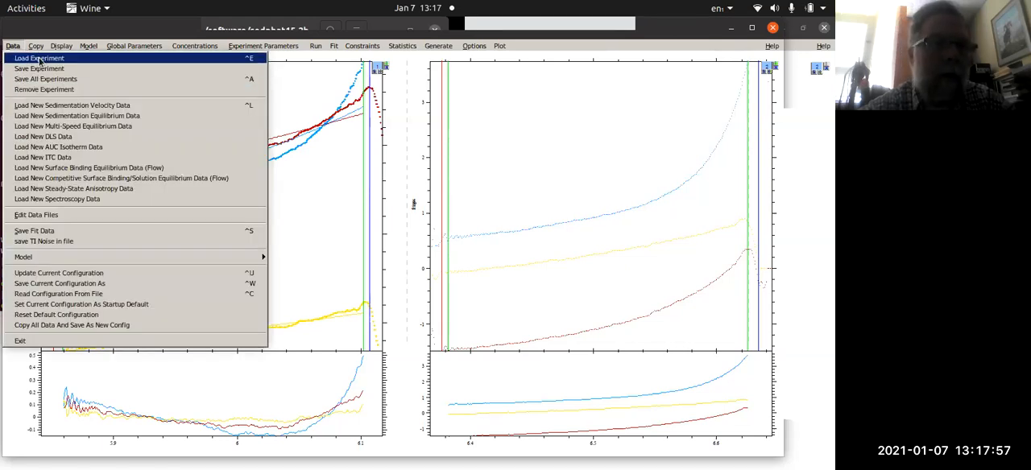
pyautogui.click(36, 59)
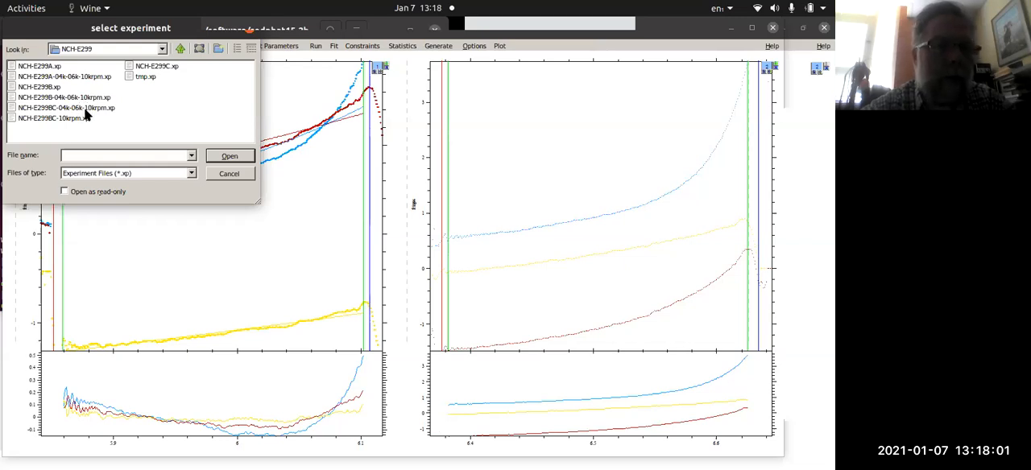
pyautogui.click(86, 110)
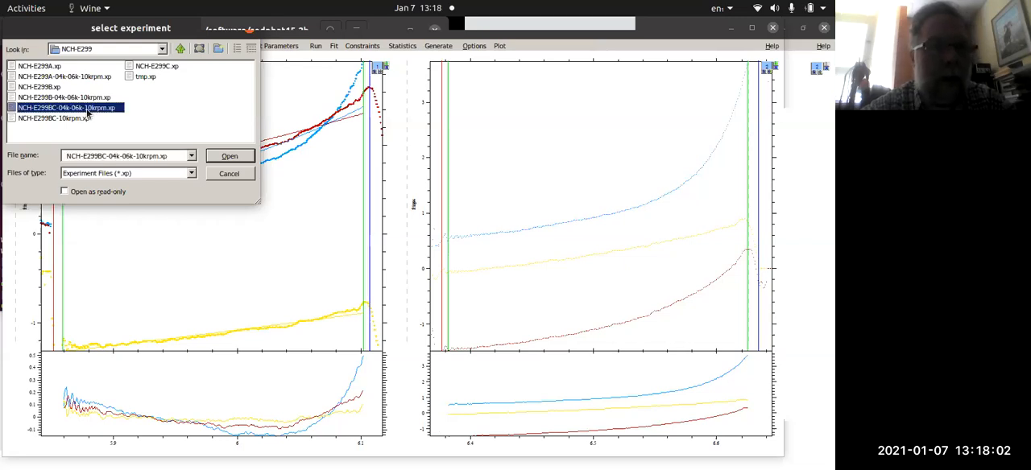
pyautogui.click(229, 157)
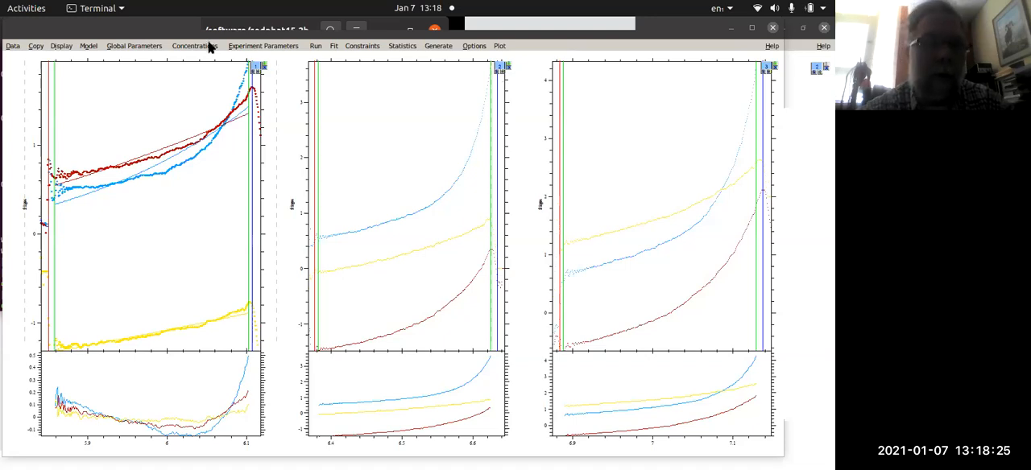
# - Set the centerpiece to 6 in the experimental parameters of experiment 1
pyautogui.click(251, 46)
pyautogui.click(81, 87)
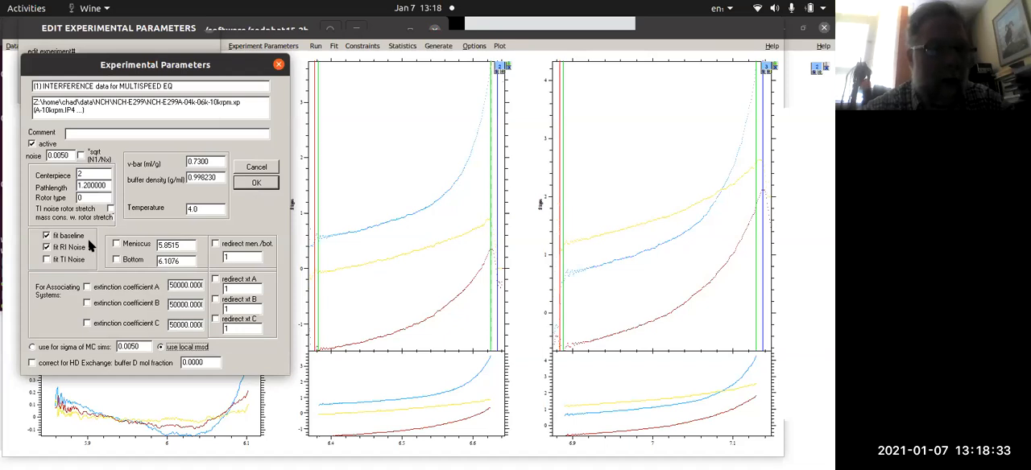
pyautogui.moveTo(93, 174); pyautogui.dragTo(57, 164)
pyautogui.write('6')
pyautogui.click(258, 183)
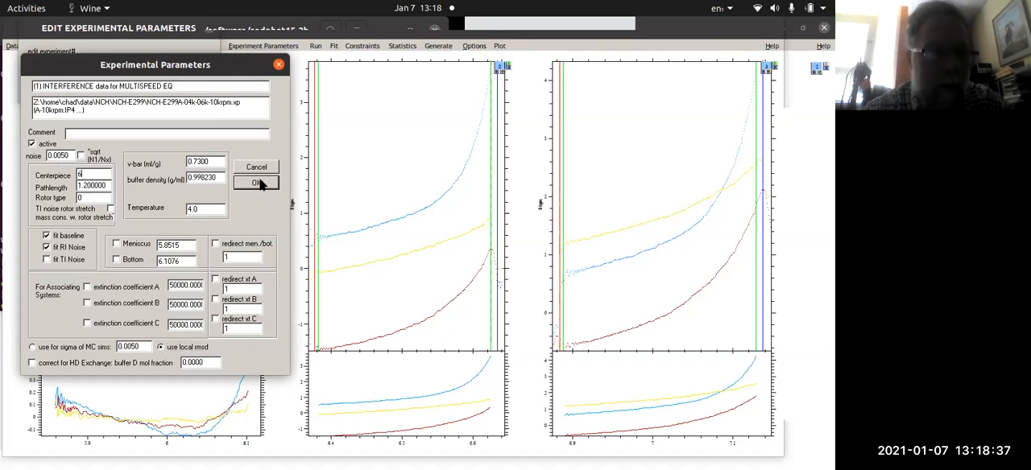
pyautogui.click(256, 183)
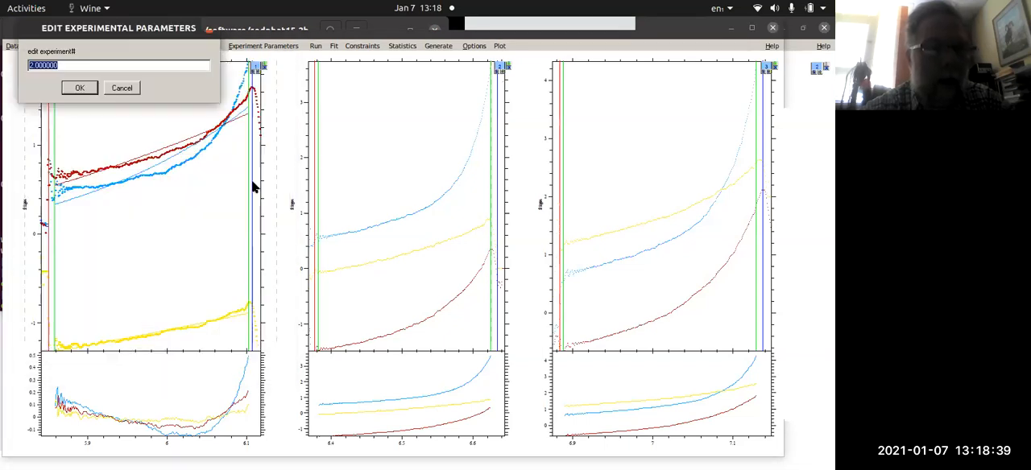
# - Set the centerpiece to 6 for experiments 2 and 3 as well
pyautogui.click(80, 89)
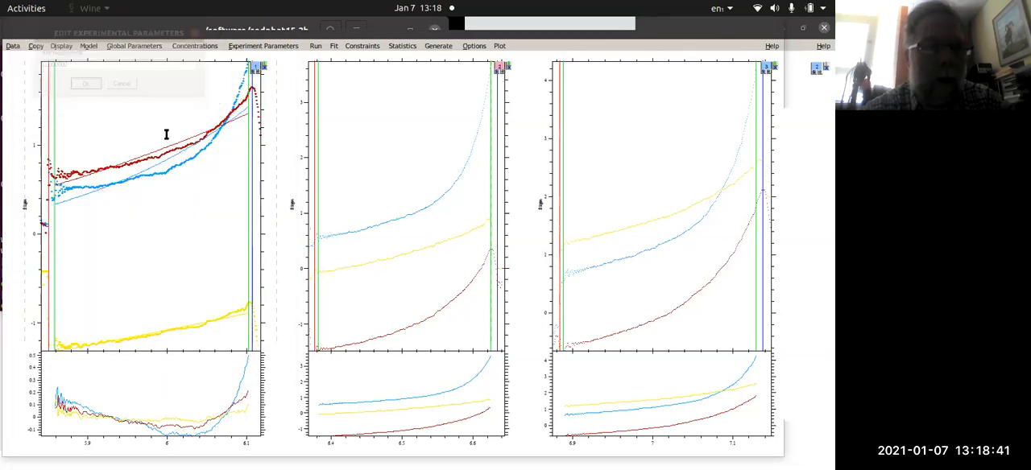
pyautogui.doubleClick(80, 174)
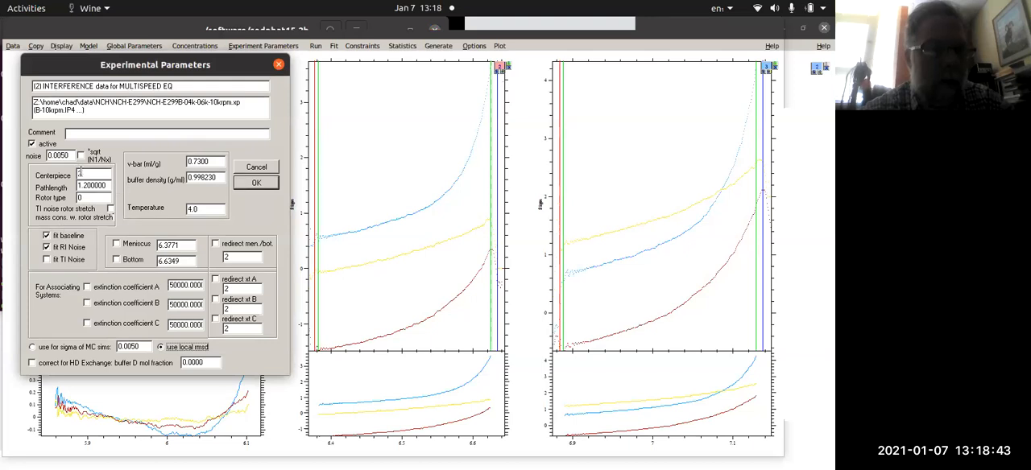
pyautogui.write('6')
pyautogui.click(248, 187)
pyautogui.click(76, 88)
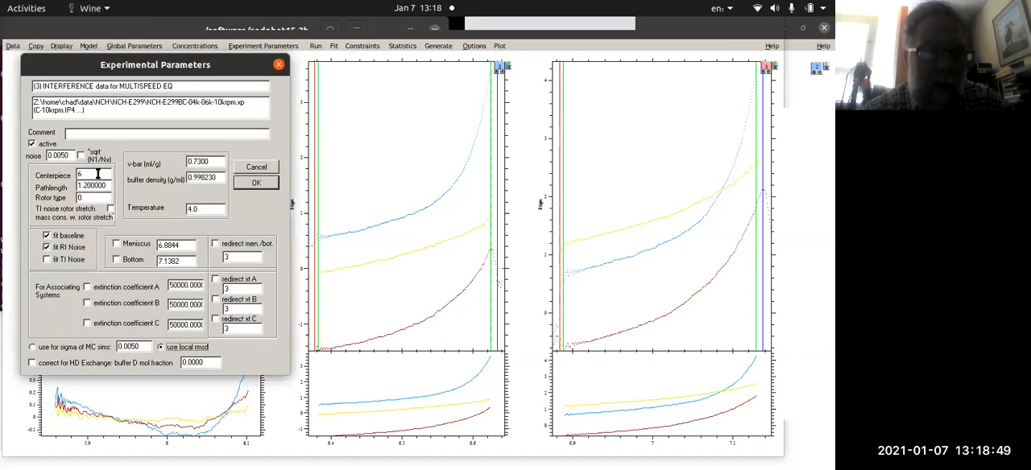
pyautogui.click(255, 184)
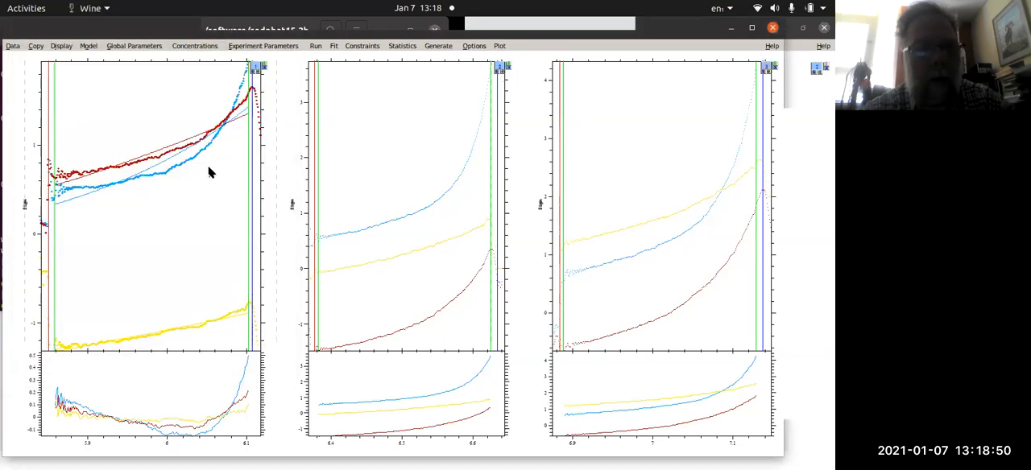
# - Choose the Monomer-Dimer Self-Association model, vary the local concentrations, and float the dimer log(Ka) from a starting value of 6
pyautogui.click(89, 46)
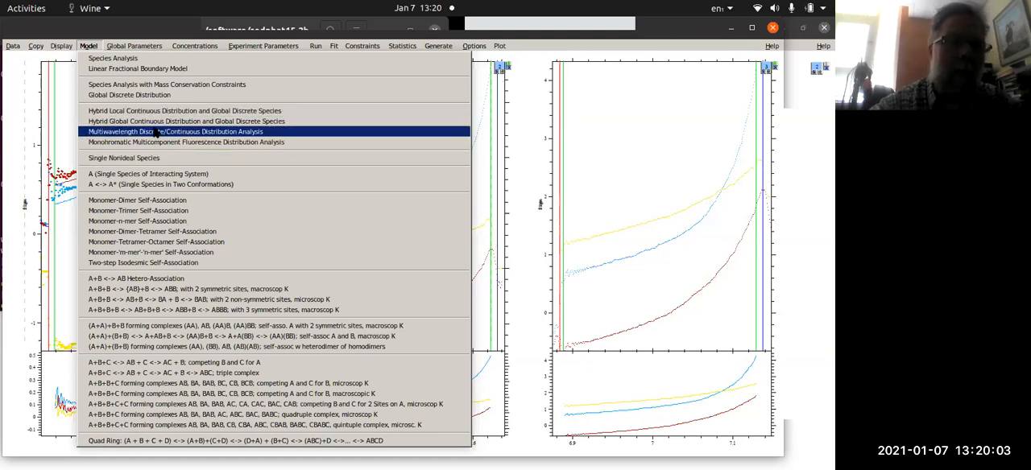
pyautogui.click(161, 204)
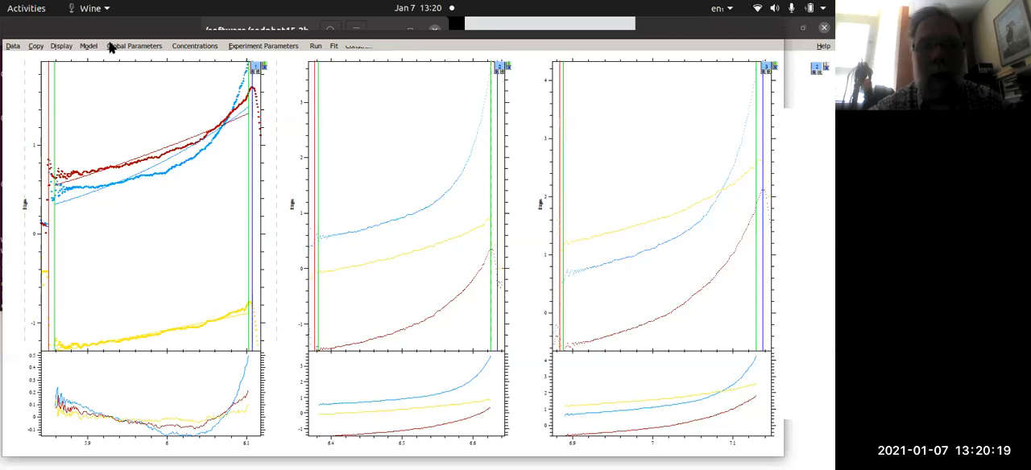
pyautogui.click(113, 47)
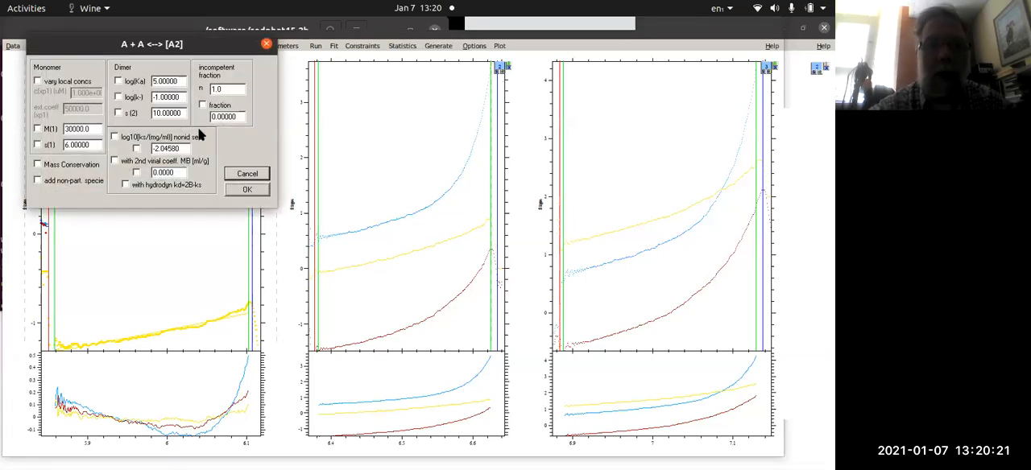
pyautogui.click(73, 81)
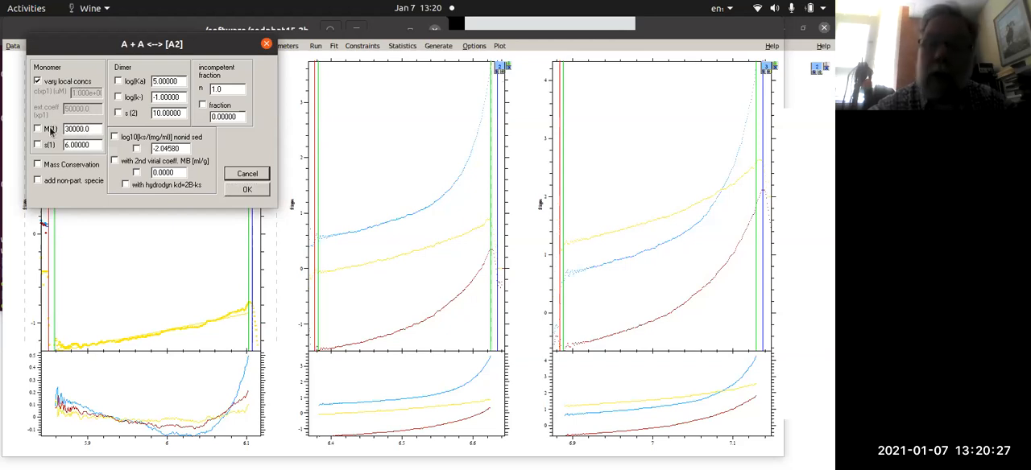
pyautogui.doubleClick(85, 129)
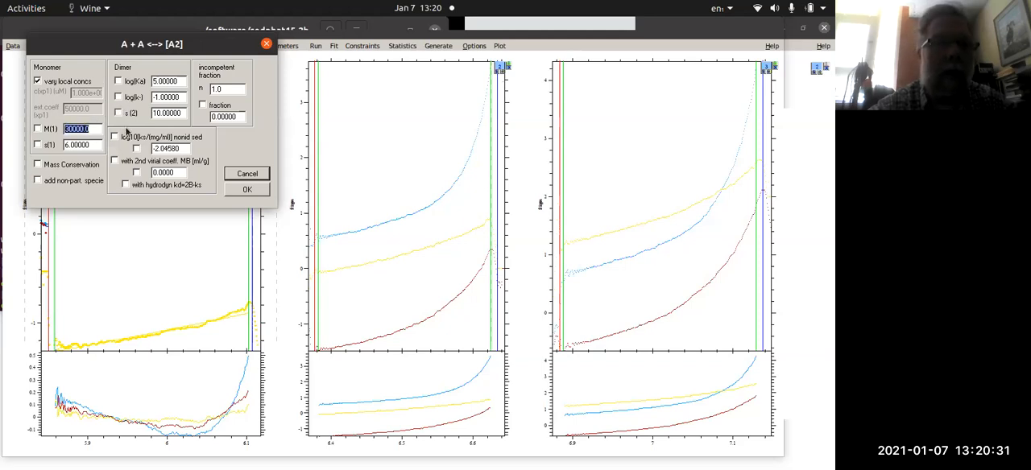
pyautogui.click(118, 81)
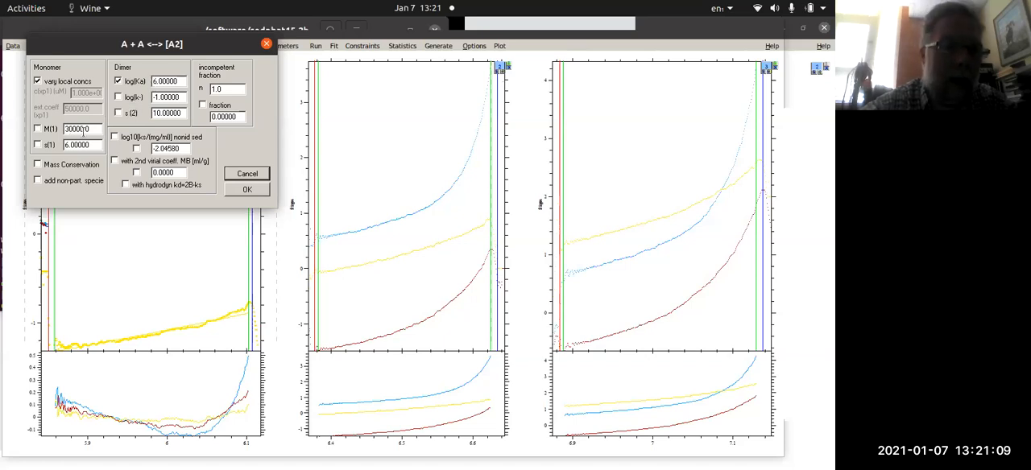
# - Try floating the monomer mass M(1) and enabling Mass Conservation, switch both off again, and accept the model parameters
pyautogui.moveTo(91, 130); pyautogui.dragTo(50, 128)
pyautogui.click(48, 130)
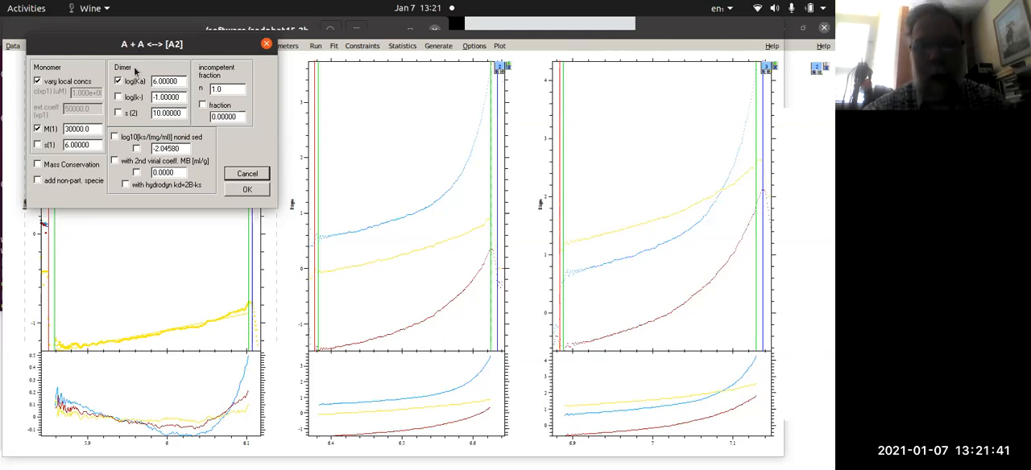
pyautogui.click(48, 130)
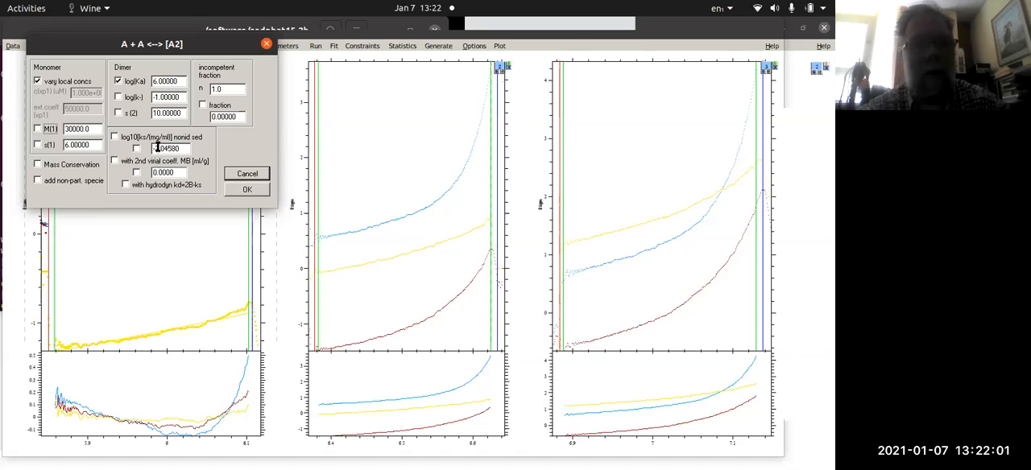
pyautogui.click(37, 164)
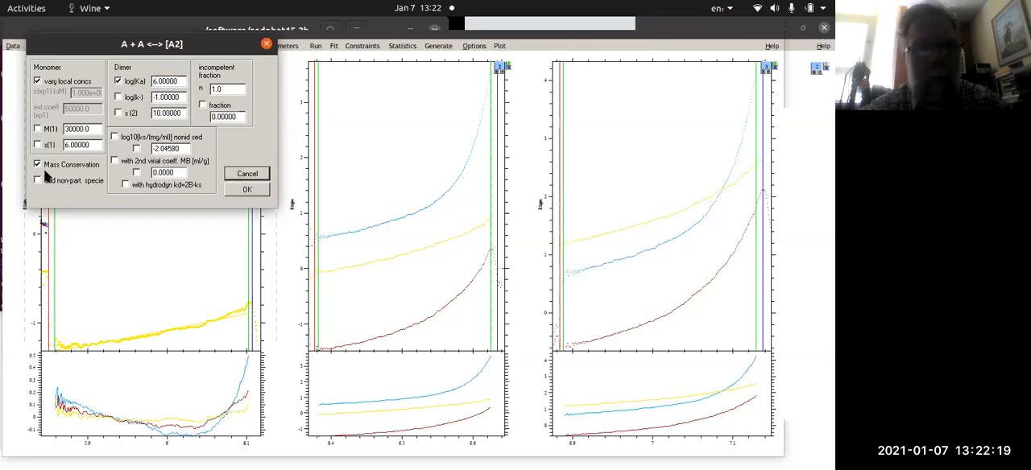
pyautogui.click(60, 166)
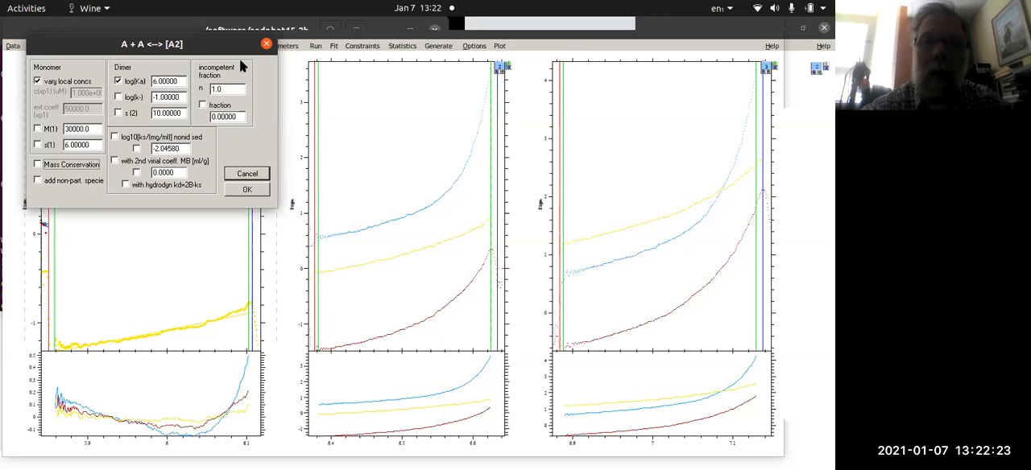
pyautogui.click(248, 191)
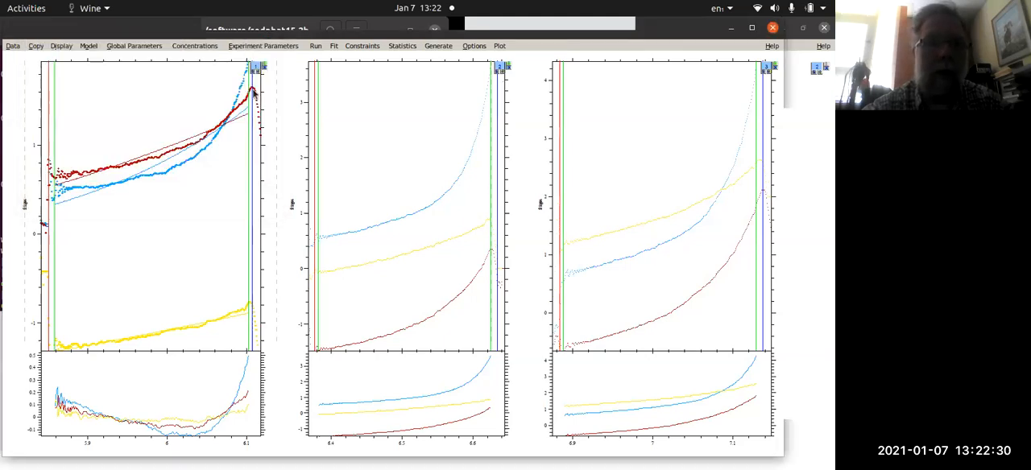
# - Examine the extinction coefficient settings for associating systems in experiment 1's parameters, then close them without saving changes
pyautogui.click(267, 46)
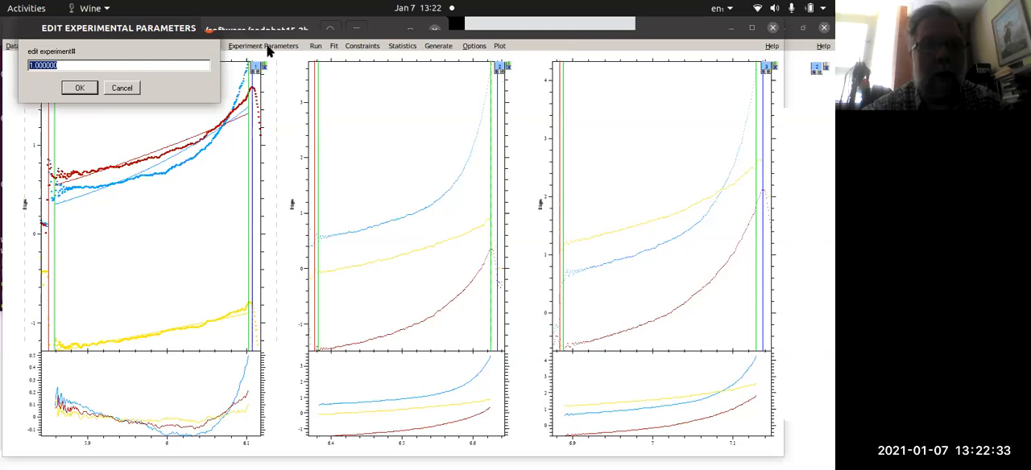
pyautogui.click(85, 88)
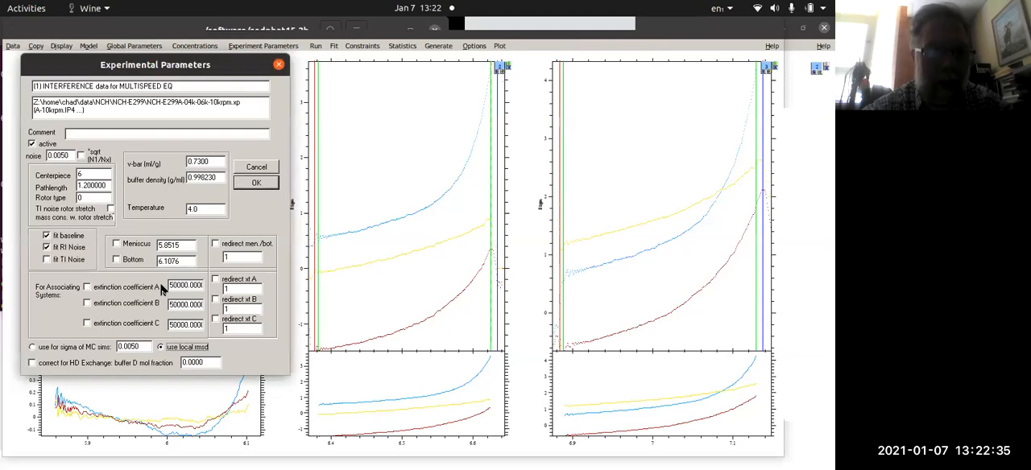
pyautogui.click(89, 302)
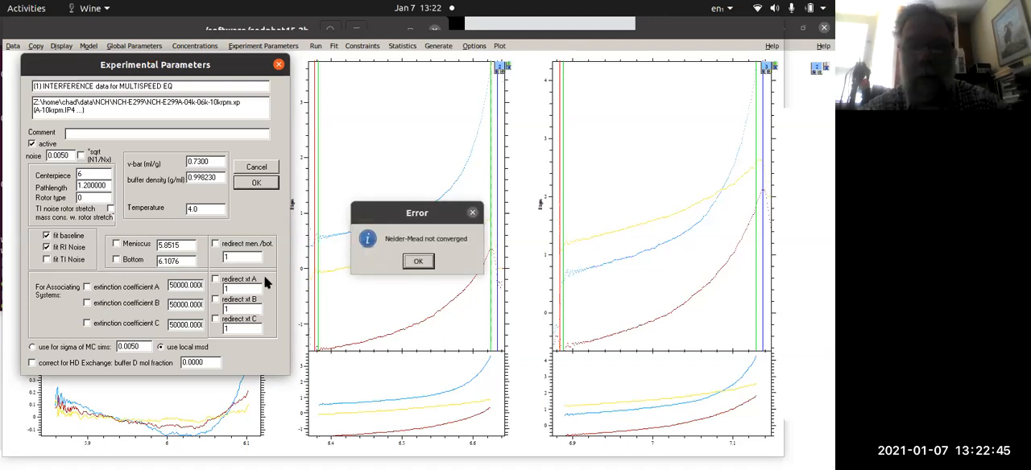
pyautogui.click(408, 267)
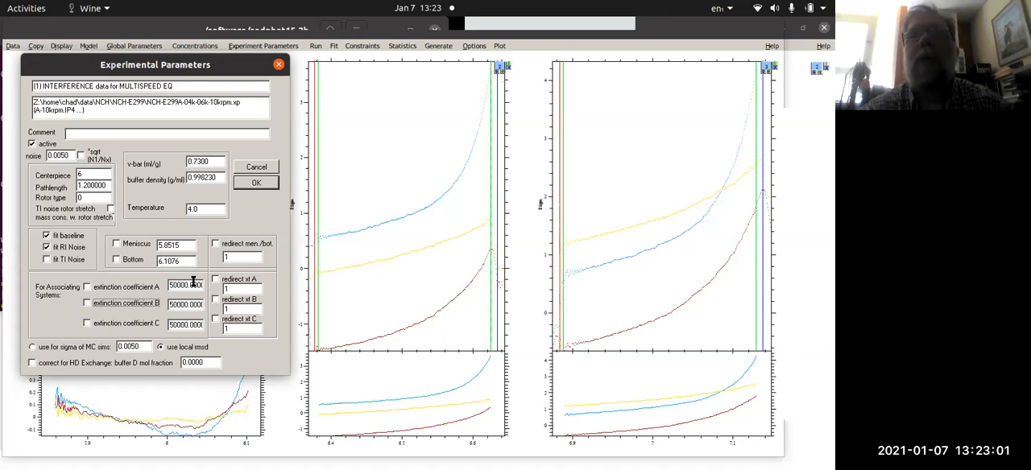
pyautogui.click(193, 281)
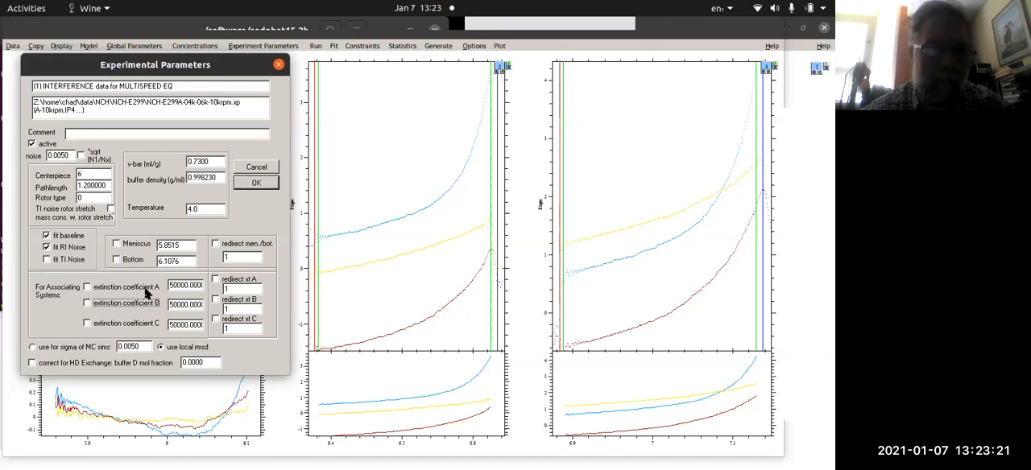
pyautogui.doubleClick(188, 284)
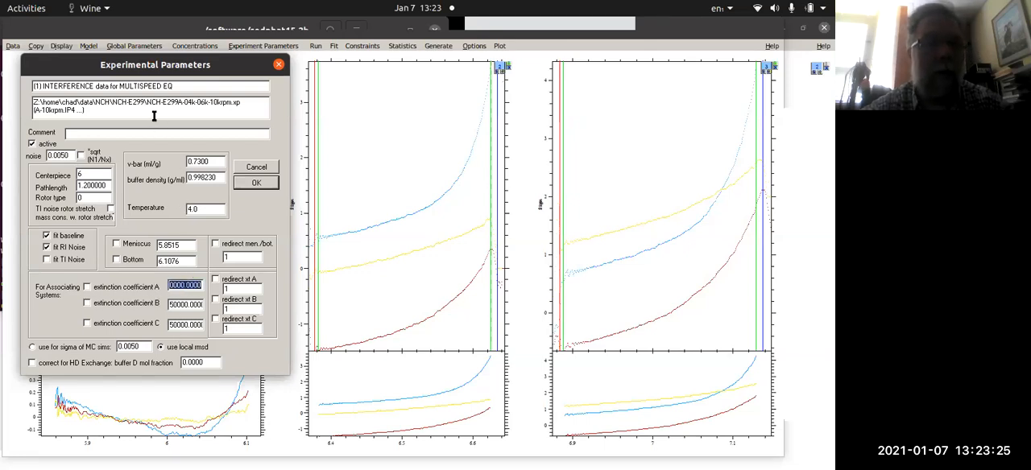
pyautogui.click(253, 166)
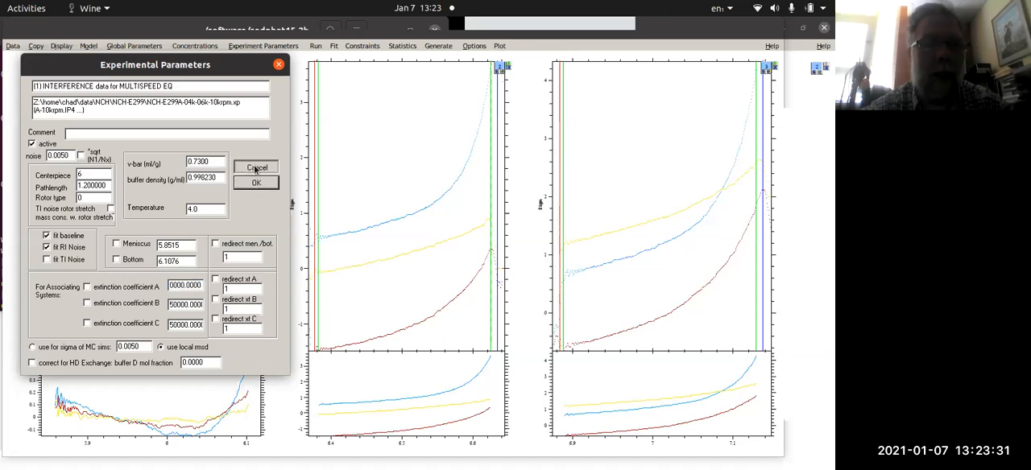
pyautogui.click(122, 88)
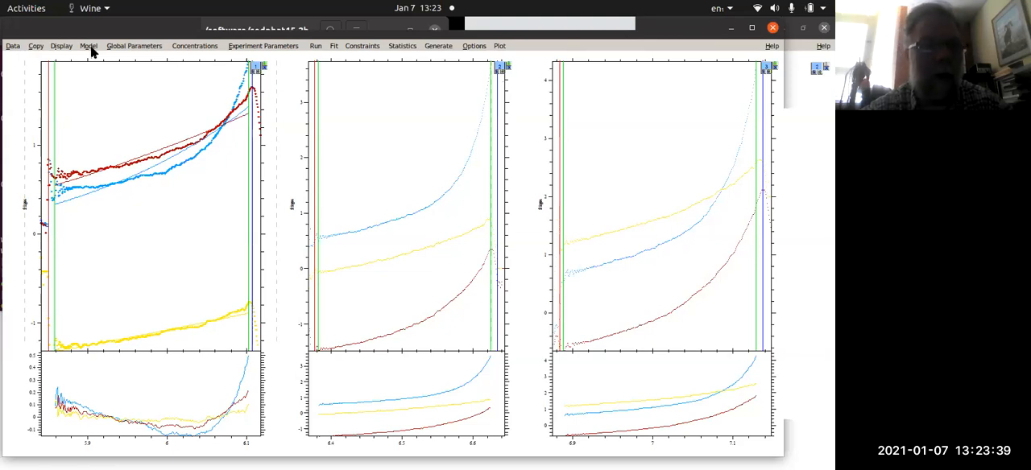
# - Look through the available self-association and hetero-association models, including A+B <-> AB Hetero-Association
pyautogui.click(90, 47)
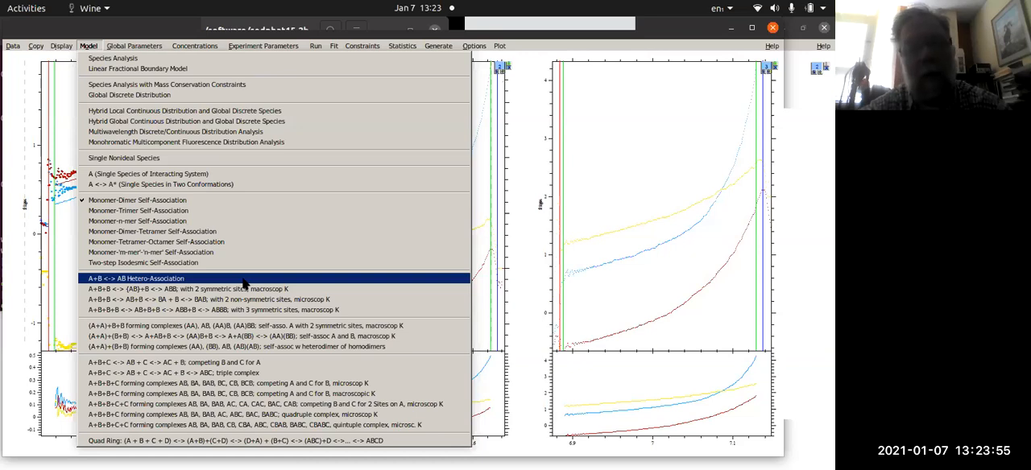
pyautogui.click(245, 216)
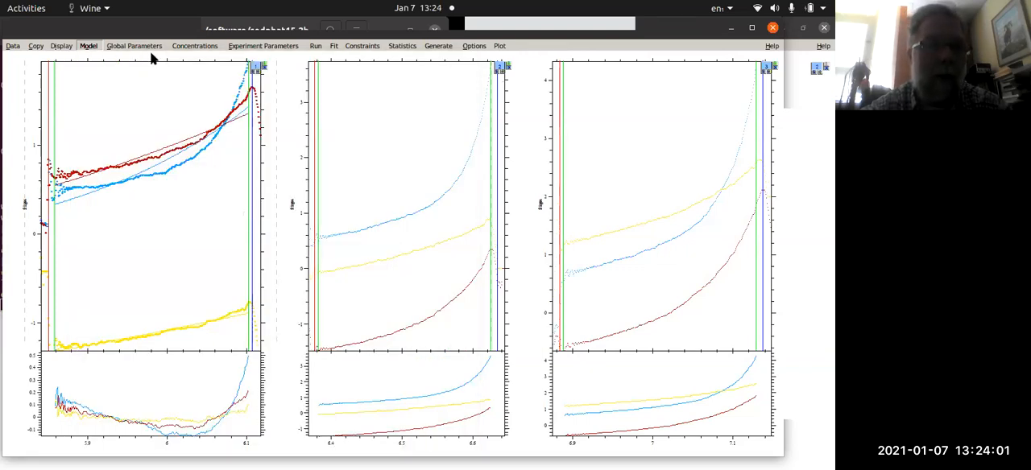
pyautogui.click(307, 258)
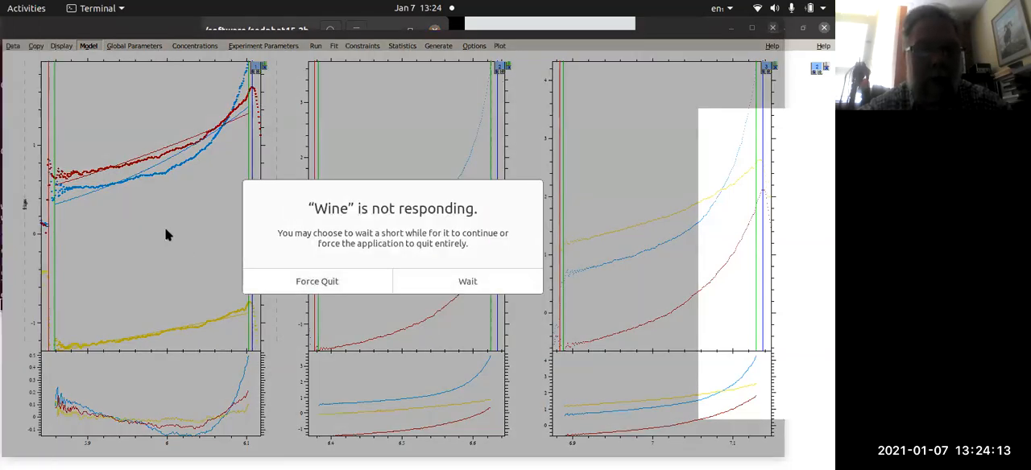
# - Force the unresponsive program to quit, relaunch SEDPHAT from the terminal with "wine sedphat.exe &", and enlarge its window
pyautogui.click(295, 286)
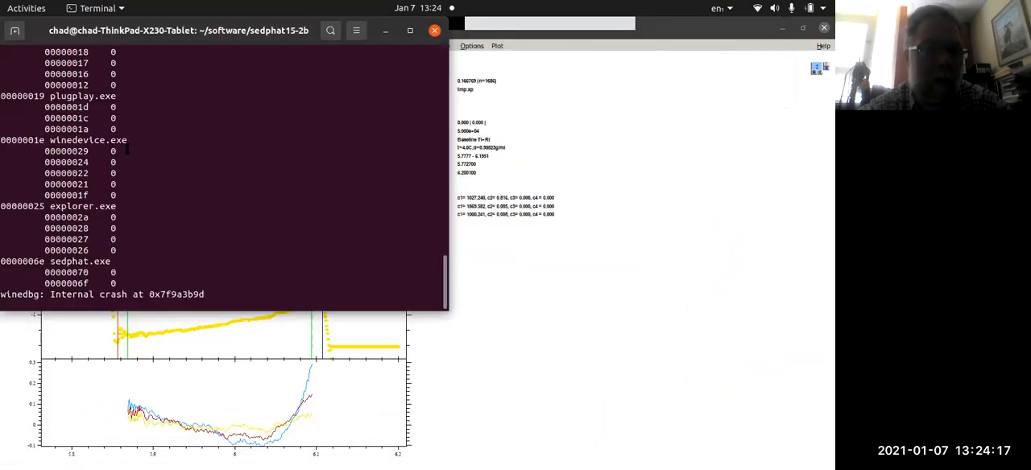
pyautogui.write('wine sedphat.exe &')
pyautogui.press('Return')
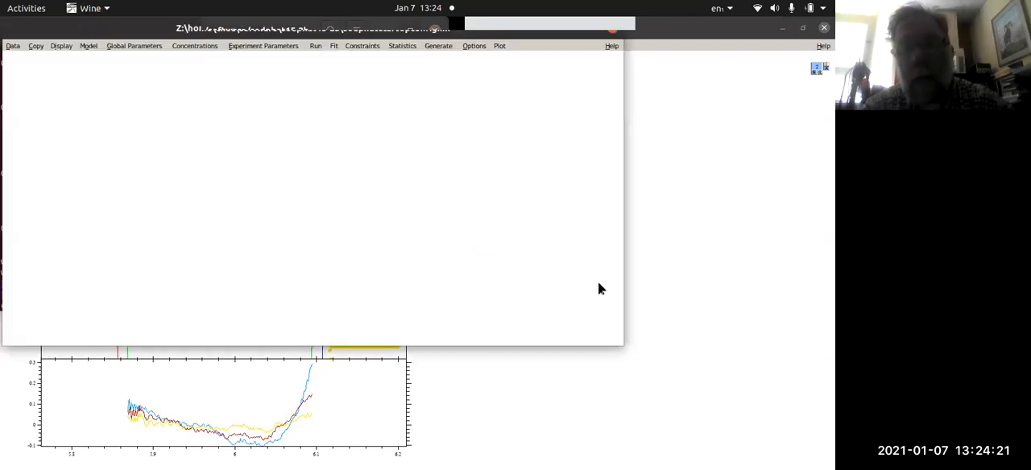
pyautogui.moveTo(617, 343); pyautogui.dragTo(825, 448)
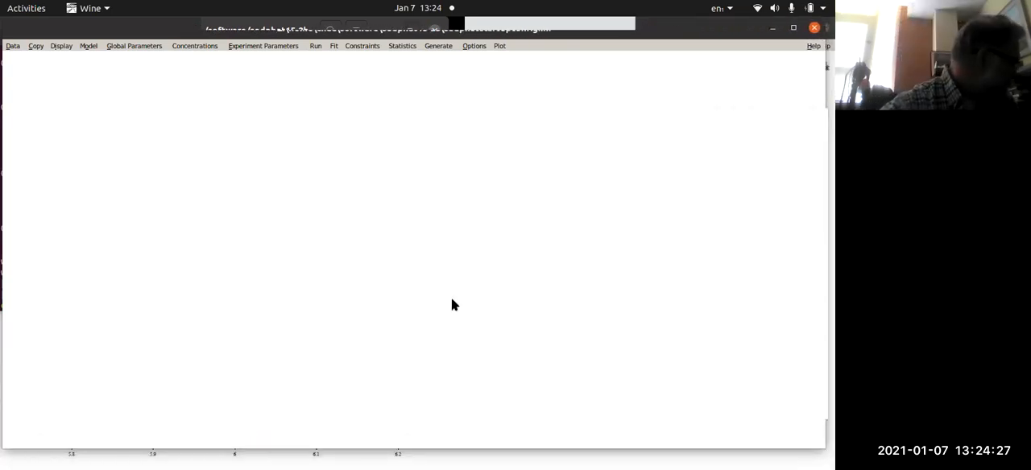
# - Start reading a configuration from file and browse up from the NCH-E299 folder to the home directory's Documents folder
pyautogui.click(13, 46)
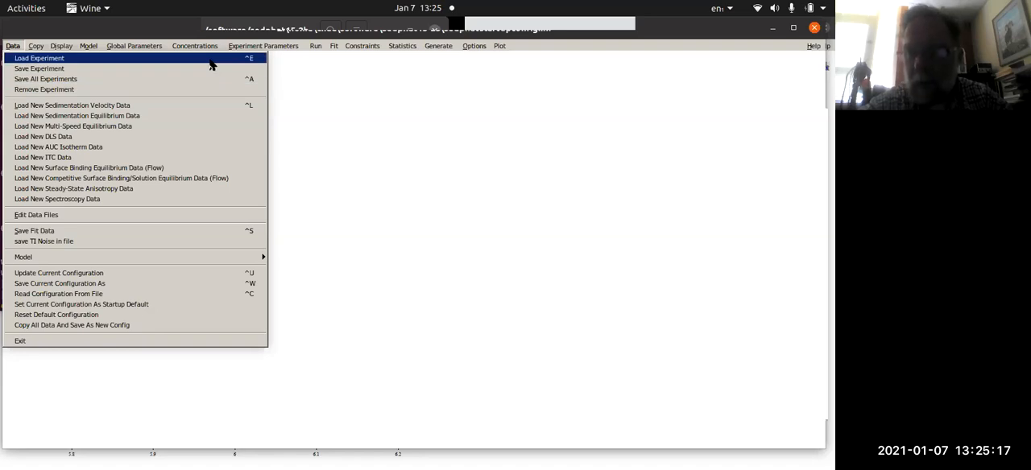
pyautogui.click(196, 294)
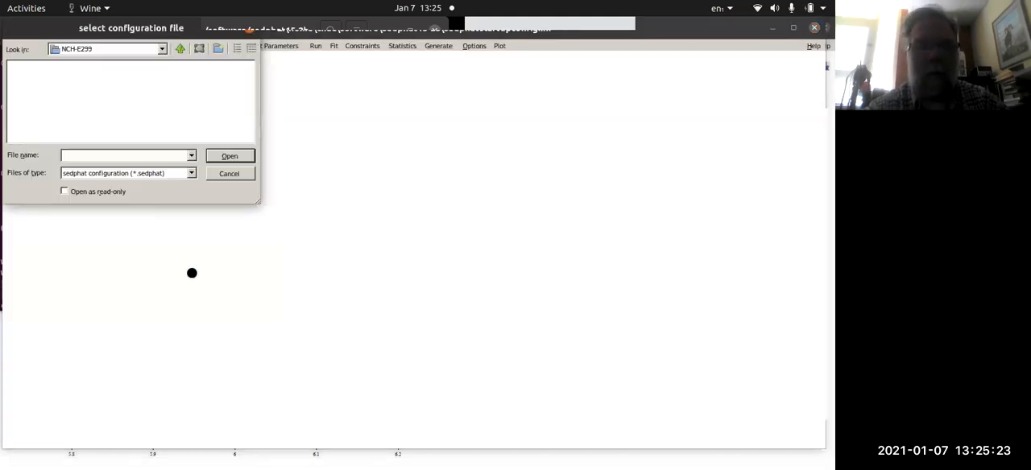
pyautogui.click(180, 49)
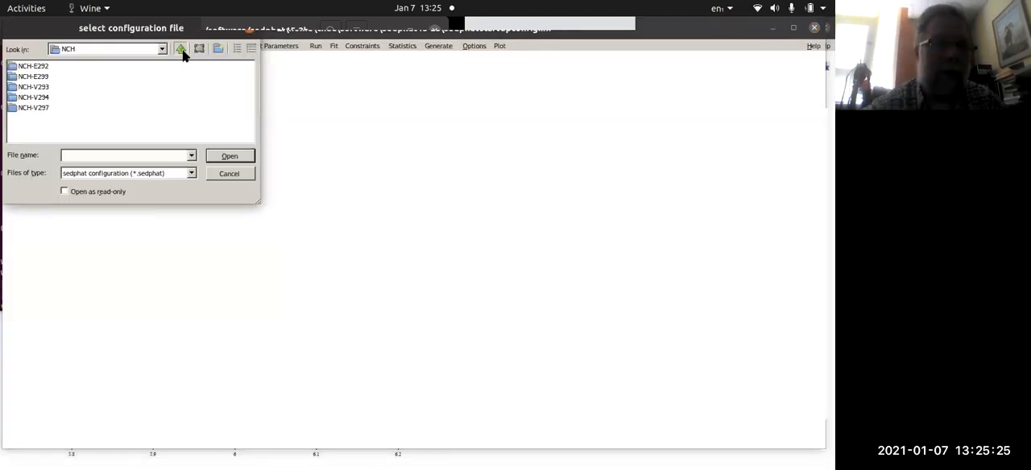
pyautogui.click(181, 49)
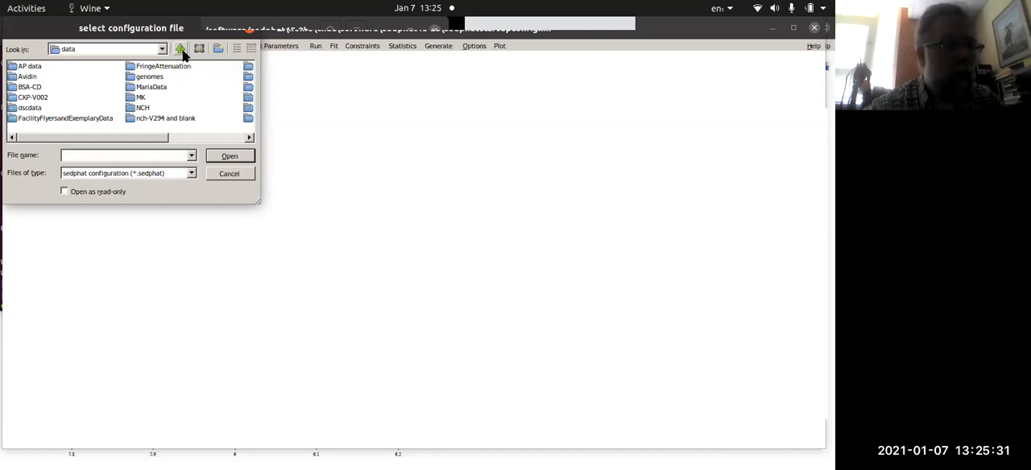
pyautogui.click(182, 51)
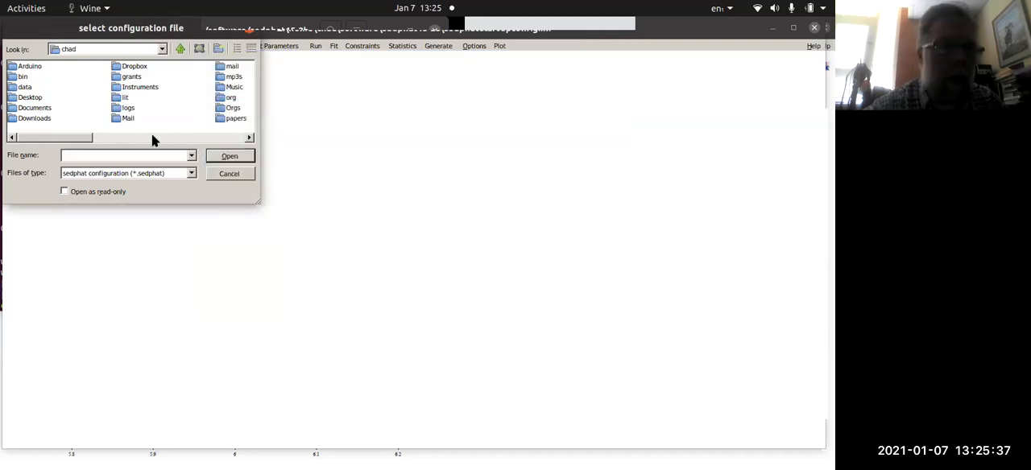
pyautogui.click(139, 68)
pyautogui.click(32, 98)
pyautogui.doubleClick(34, 107)
pyautogui.click(27, 87)
pyautogui.click(28, 91)
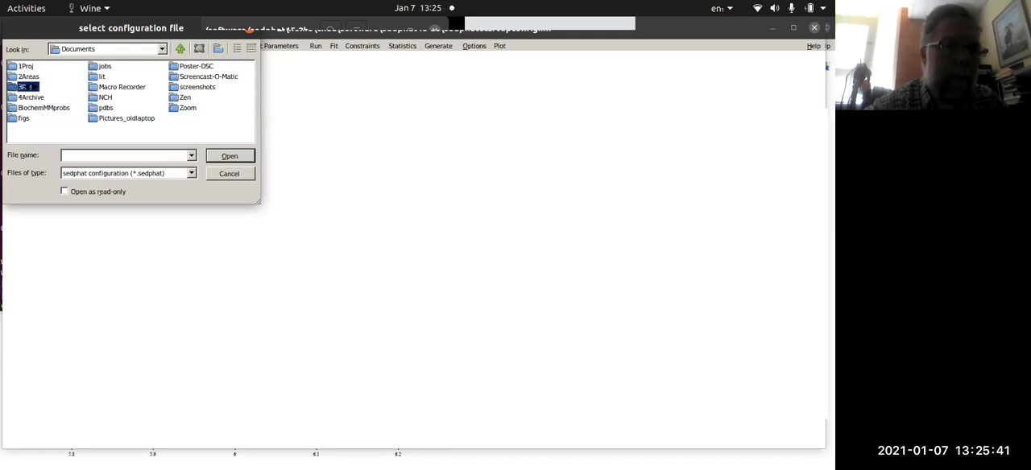
# - Browse through the 3Res, sedfitworkshop, Data, Ly49 and SE folders to the modelABB folder
pyautogui.click(12, 88)
pyautogui.doubleClick(11, 88)
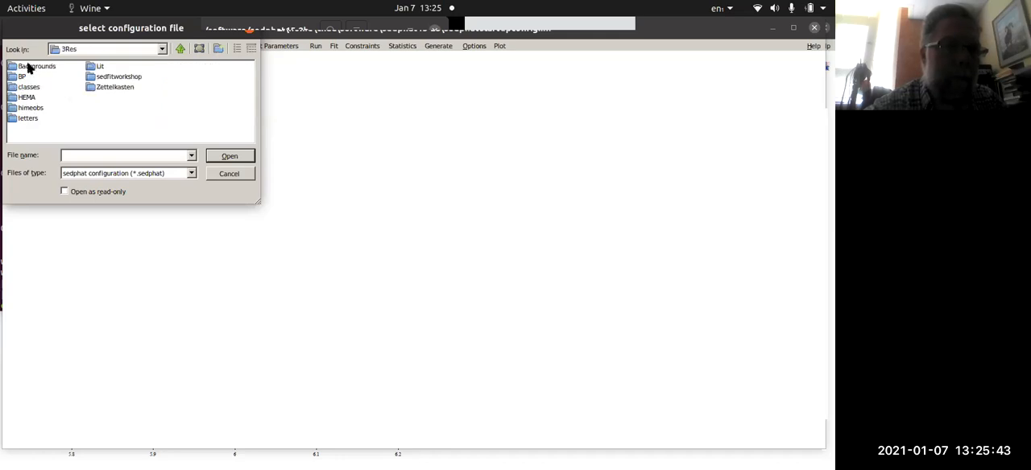
pyautogui.click(99, 77)
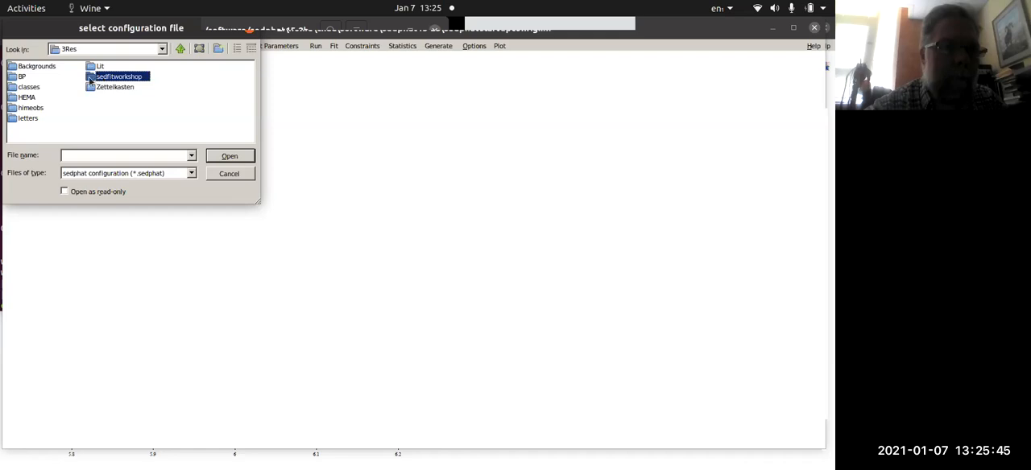
pyautogui.doubleClick(88, 81)
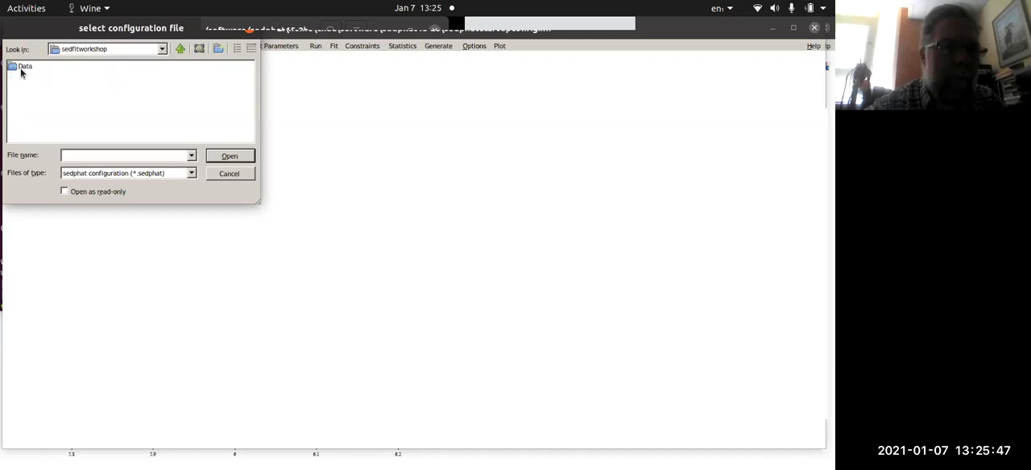
pyautogui.doubleClick(13, 71)
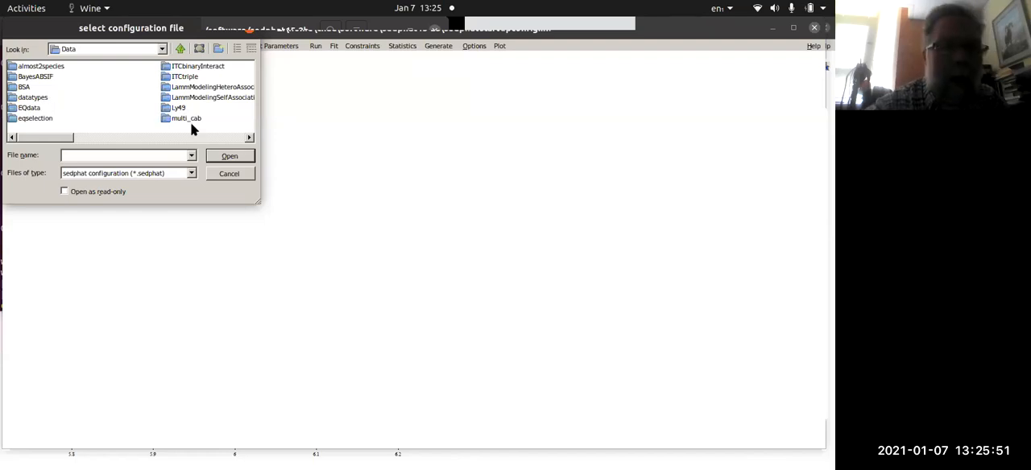
pyautogui.doubleClick(171, 108)
pyautogui.doubleClick(20, 67)
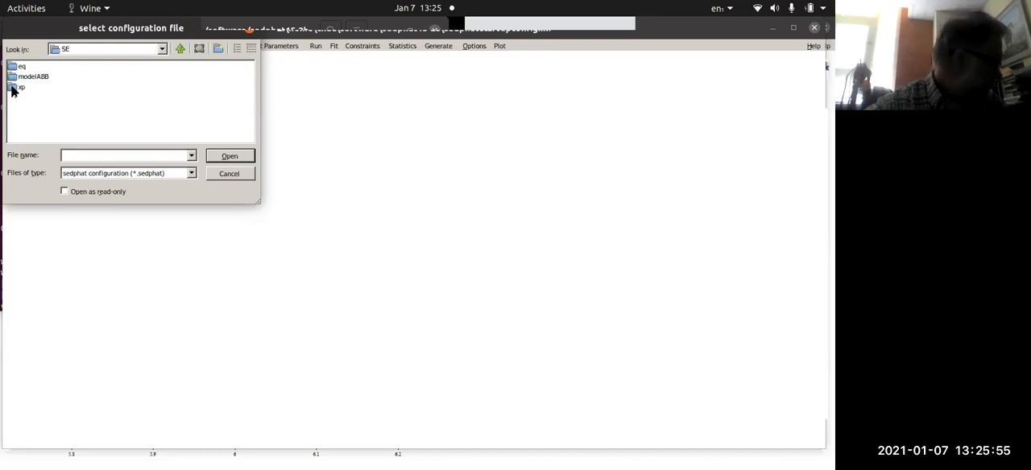
pyautogui.doubleClick(16, 77)
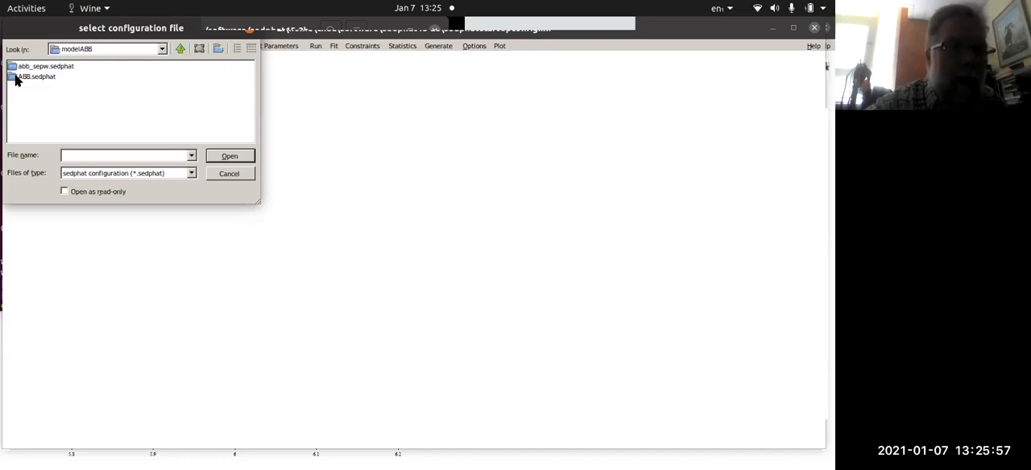
# - Load the ABB.sedphat configuration from the ABB.sedphat folder and accept its A+B+B model parameters
pyautogui.doubleClick(18, 77)
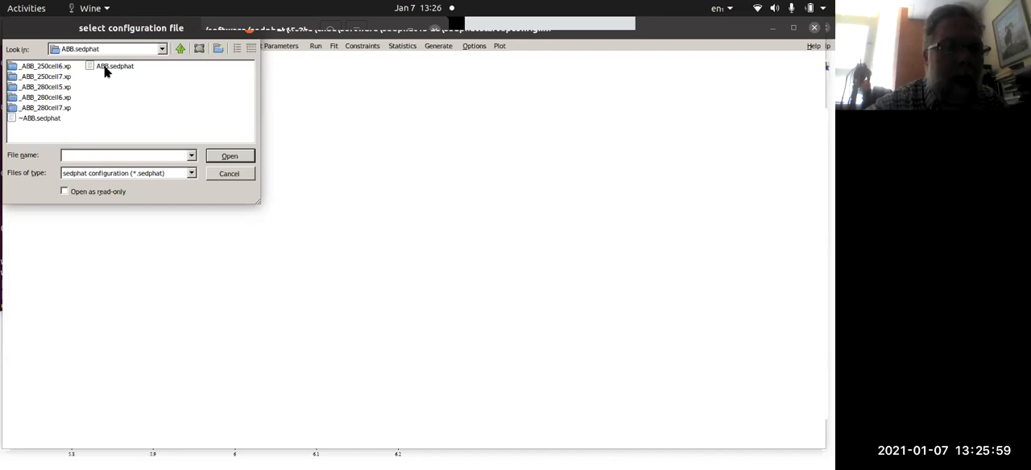
pyautogui.click(105, 69)
pyautogui.click(237, 158)
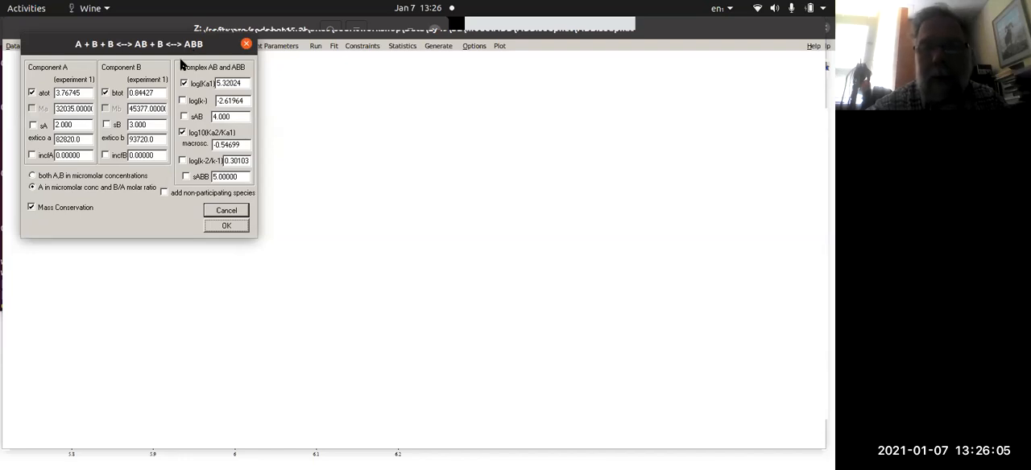
pyautogui.click(228, 227)
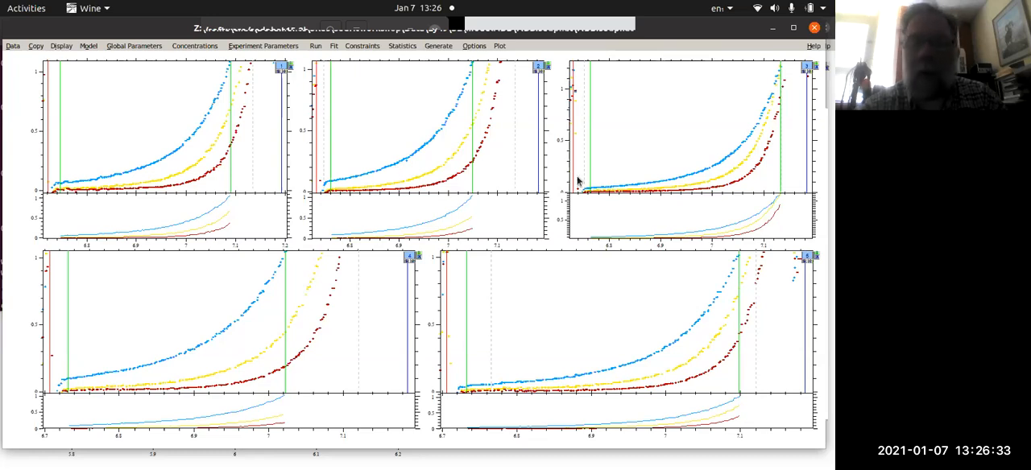
# - Look through the concentration, association model and configuration-saving options available for the loaded experiments
pyautogui.click(256, 45)
pyautogui.click(131, 88)
pyautogui.click(199, 46)
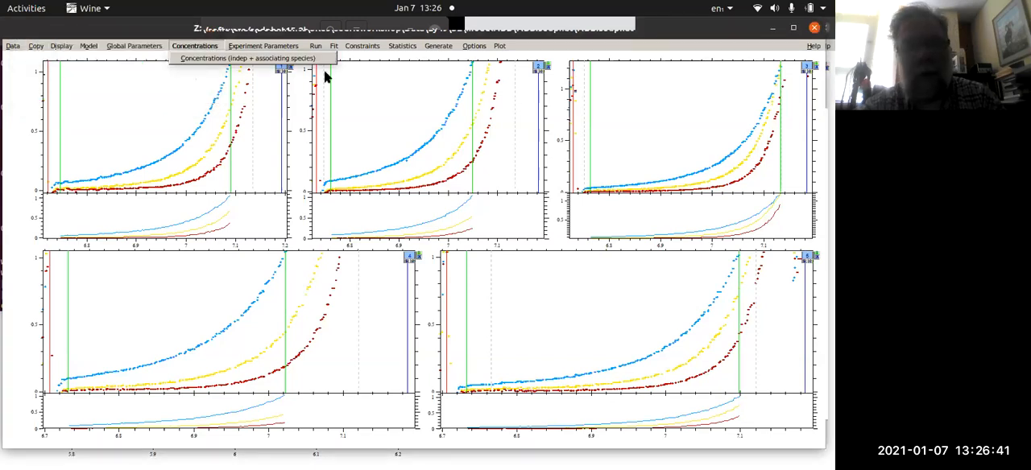
pyautogui.click(618, 43)
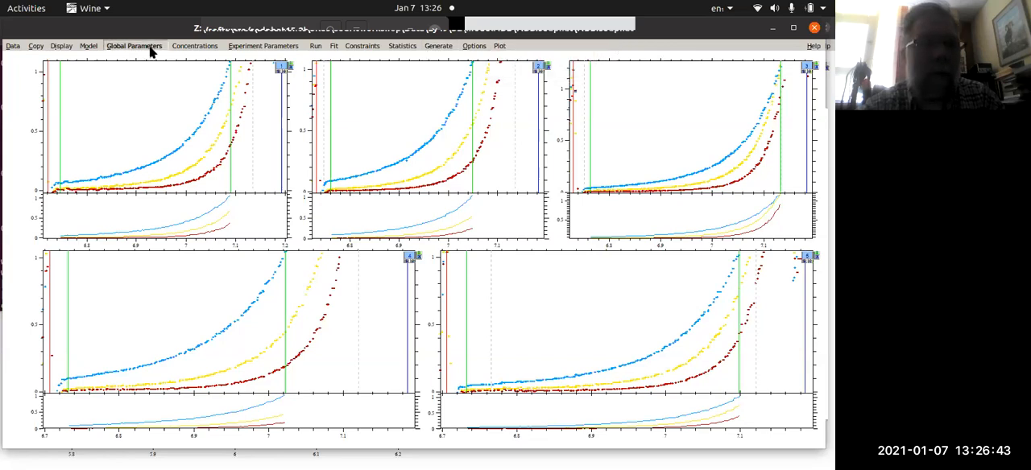
pyautogui.click(89, 46)
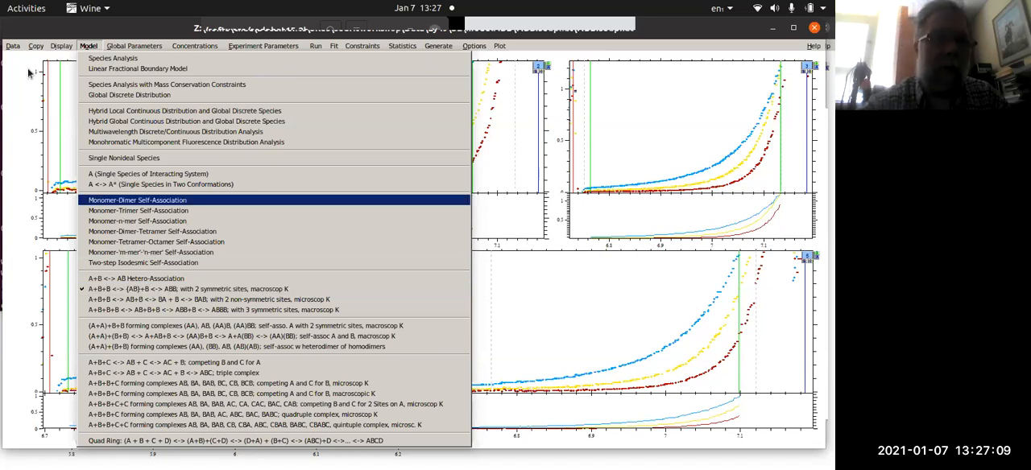
pyautogui.moveTo(7, 38)
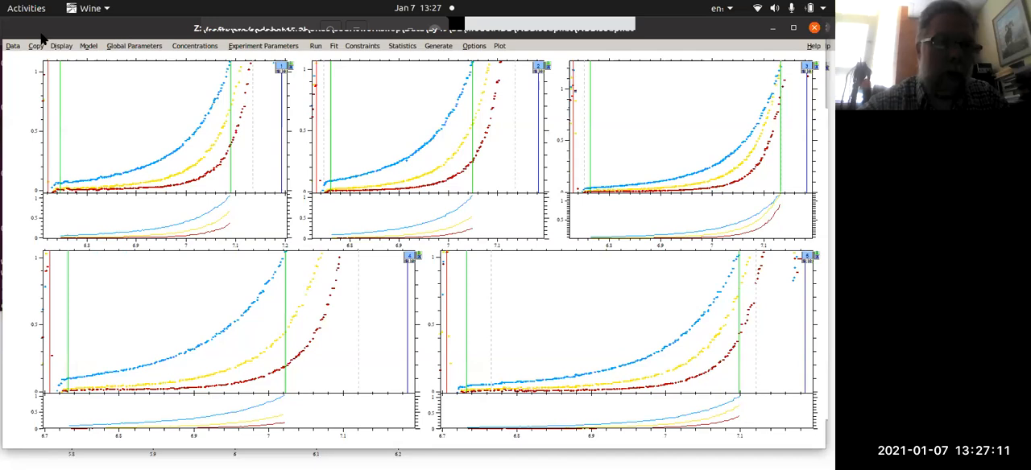
pyautogui.click(13, 46)
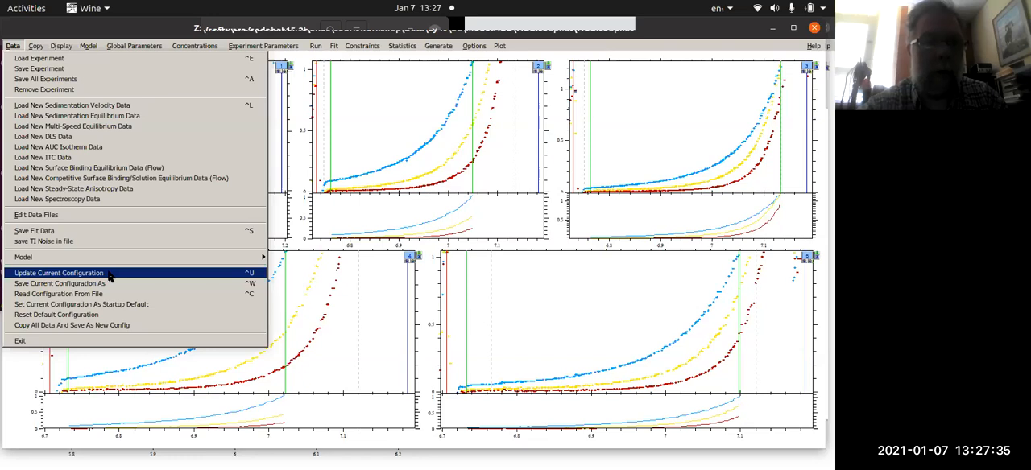
pyautogui.click(284, 54)
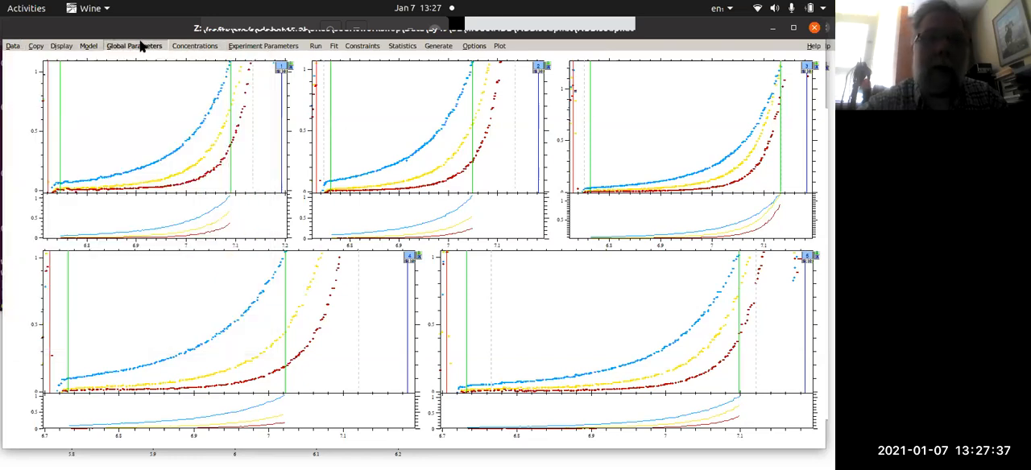
# - Check the active A+B+B association model and its global parameters, then close them without saving changes
pyautogui.click(89, 46)
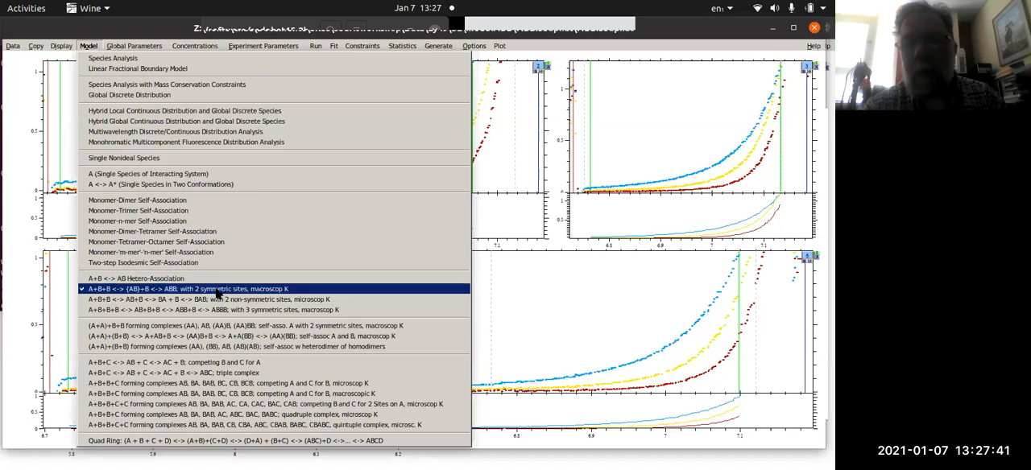
pyautogui.click(123, 58)
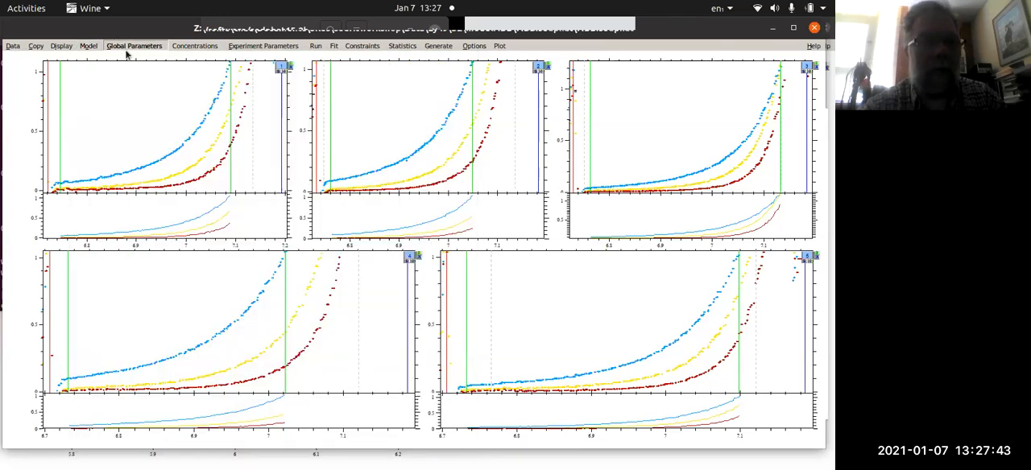
pyautogui.click(127, 48)
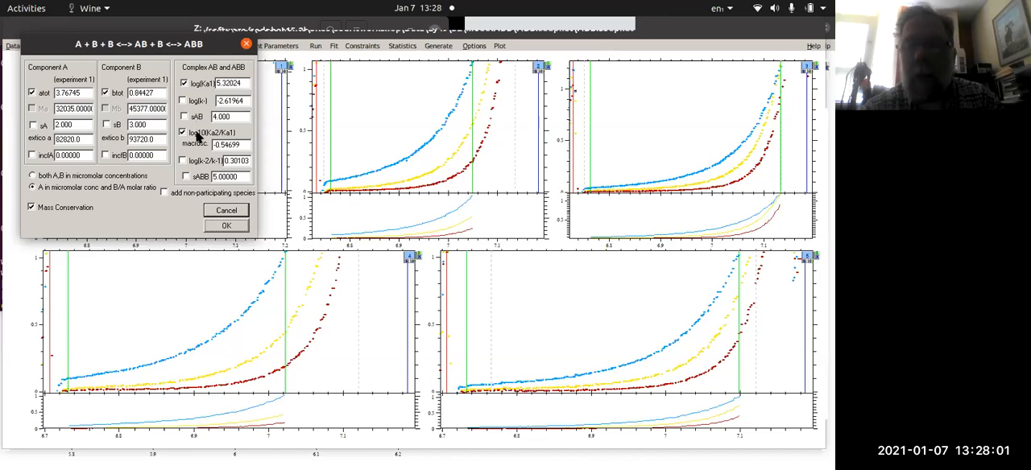
pyautogui.click(224, 211)
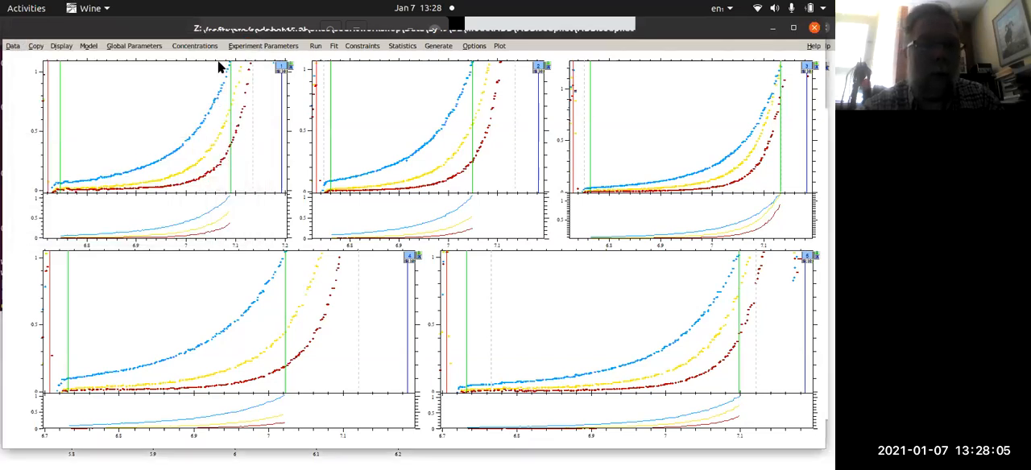
# - Run the A+B+B association model on all loaded experiments and look over the list of alternative models
pyautogui.click(317, 47)
pyautogui.click(318, 64)
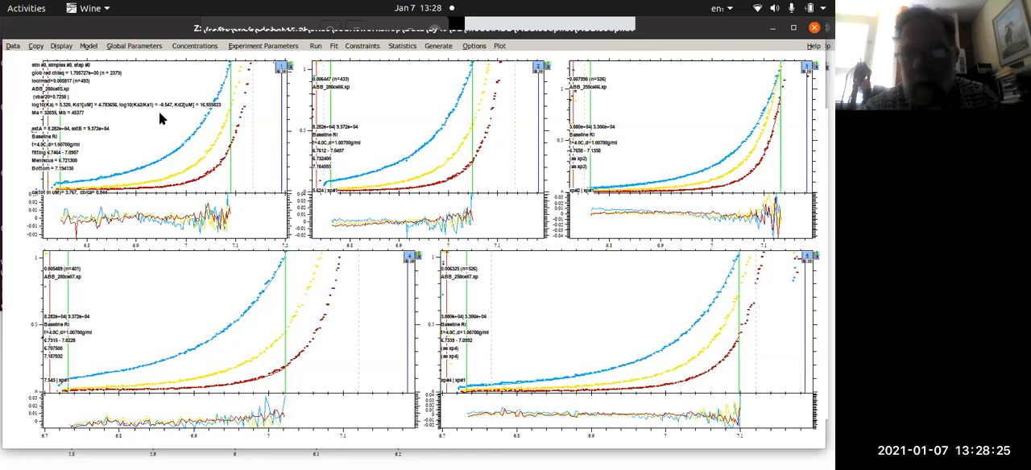
pyautogui.click(89, 47)
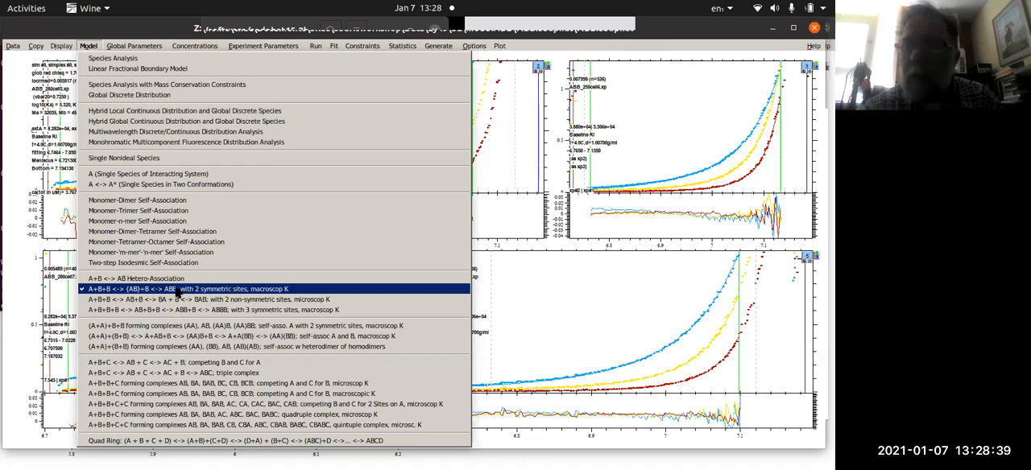
pyautogui.click(585, 31)
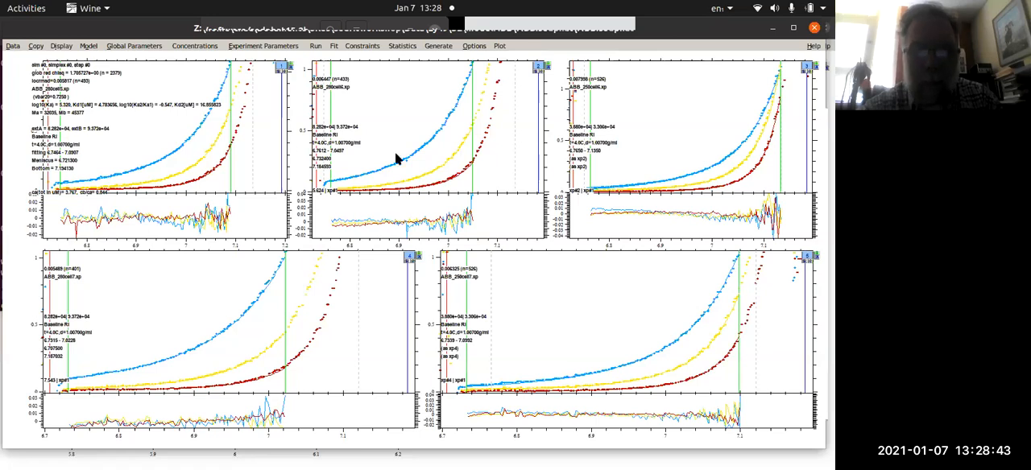
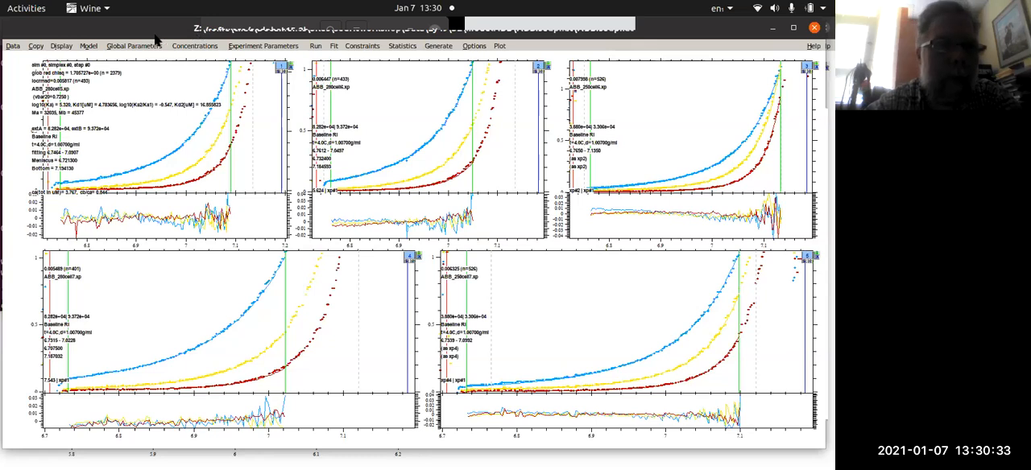
# - Start reading a configuration from file and browse up to the Data folder, then into its singlespeciescofM folder
pyautogui.click(13, 48)
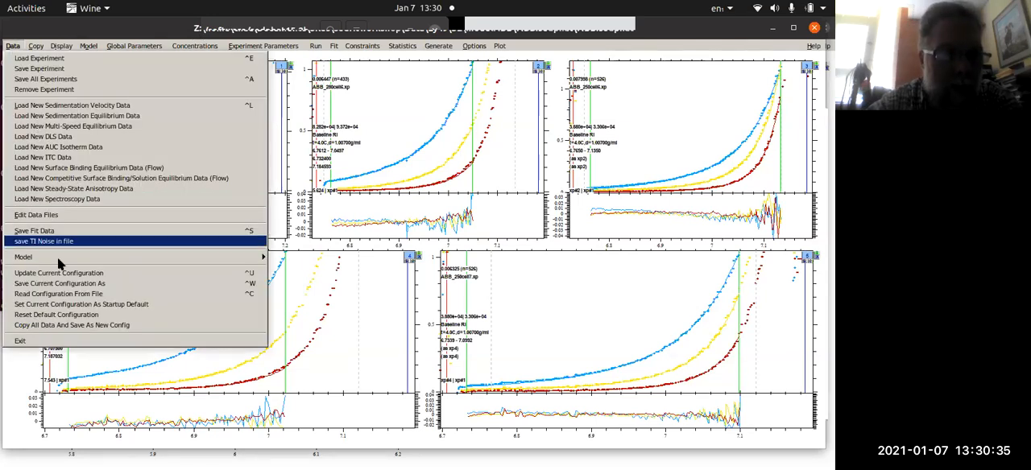
pyautogui.click(78, 298)
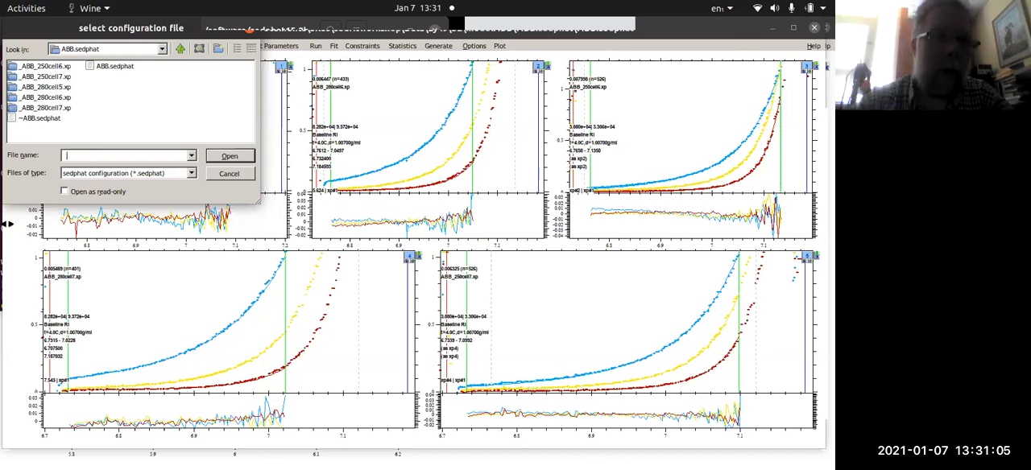
pyautogui.click(180, 49)
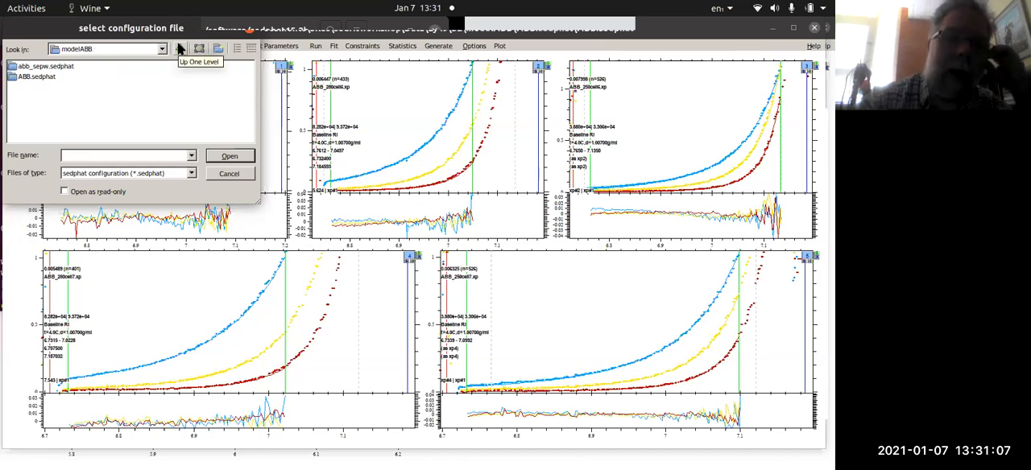
pyautogui.click(180, 49)
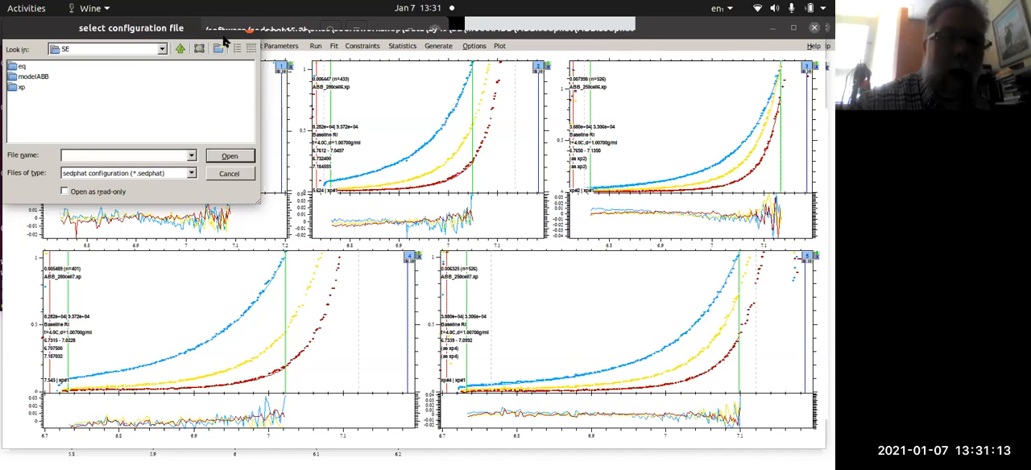
pyautogui.click(179, 49)
pyautogui.click(180, 49)
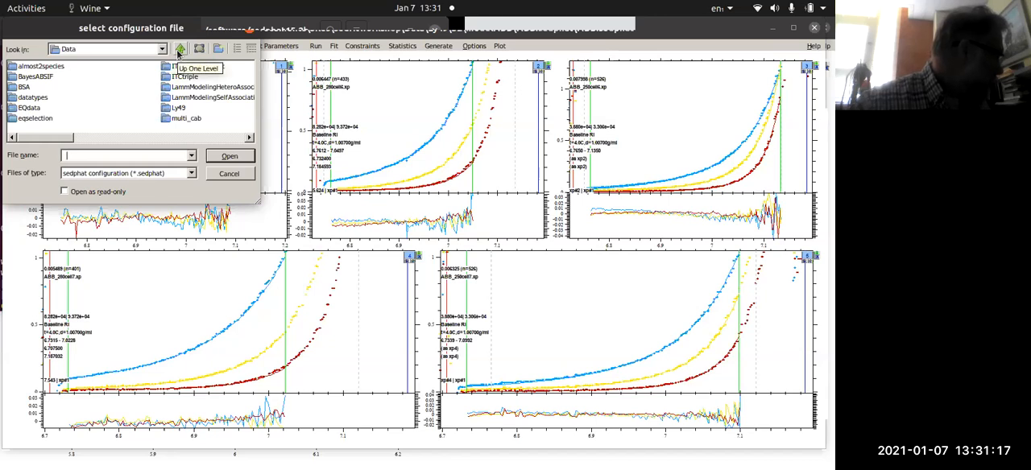
pyautogui.click(208, 137)
pyautogui.click(181, 108)
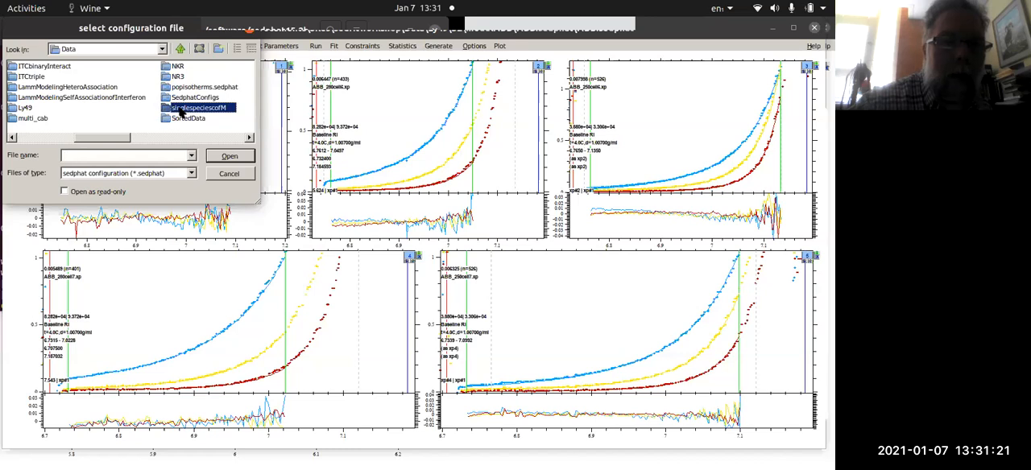
pyautogui.doubleClick(172, 108)
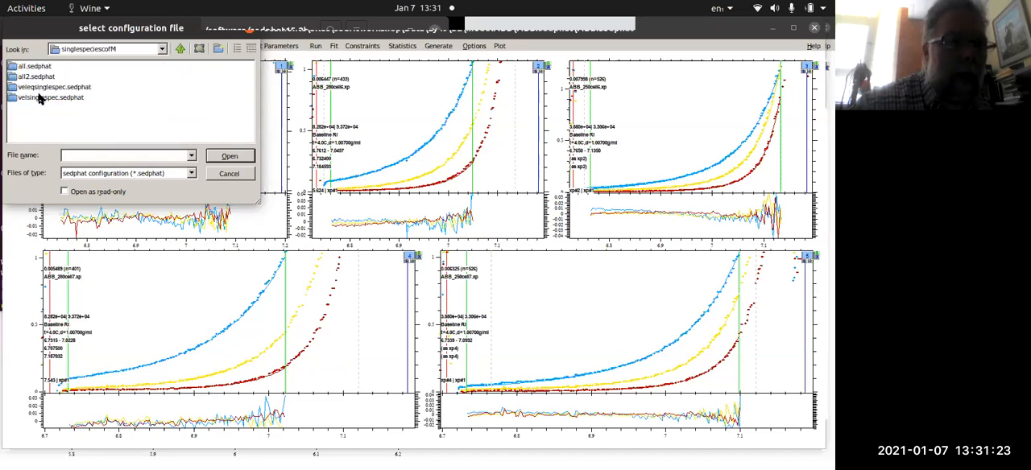
# - Load all.sedphat from the all.sedphat folder, continue without time stamp information and accept the two-species Species Analysis parameters
pyautogui.doubleClick(13, 68)
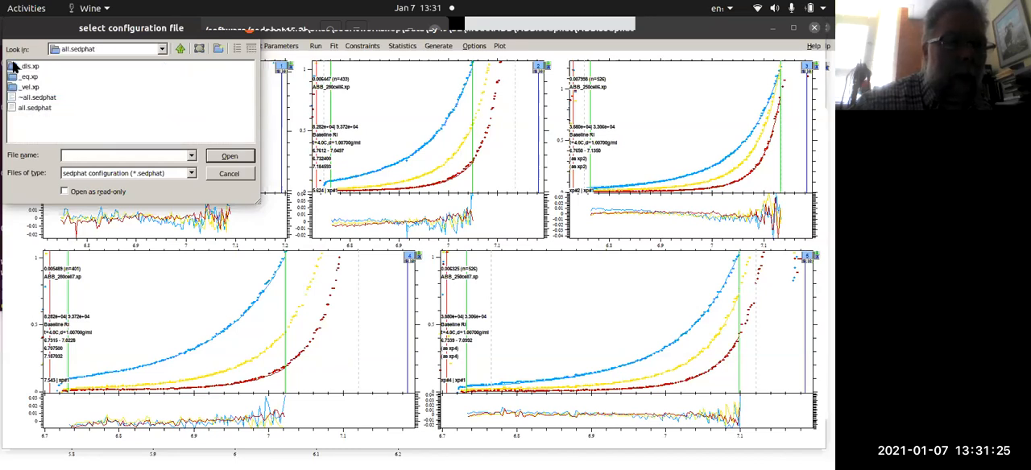
pyautogui.click(34, 107)
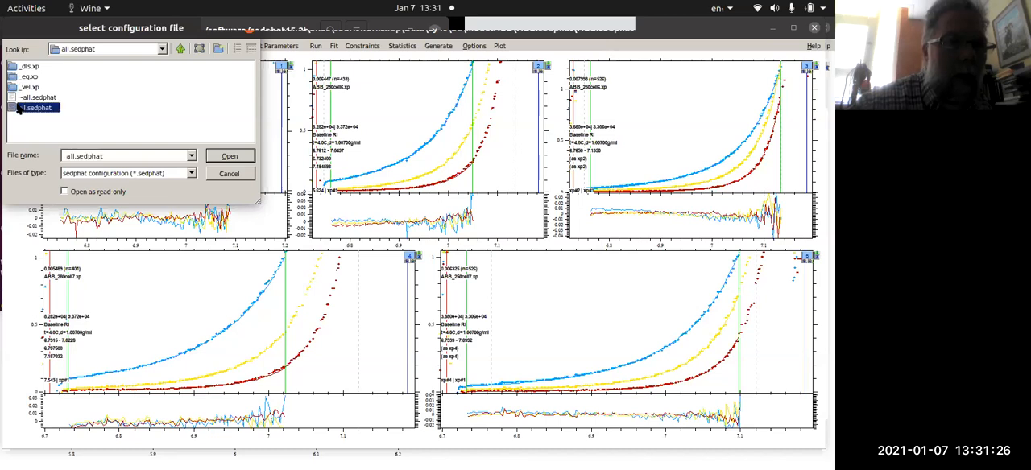
pyautogui.click(232, 158)
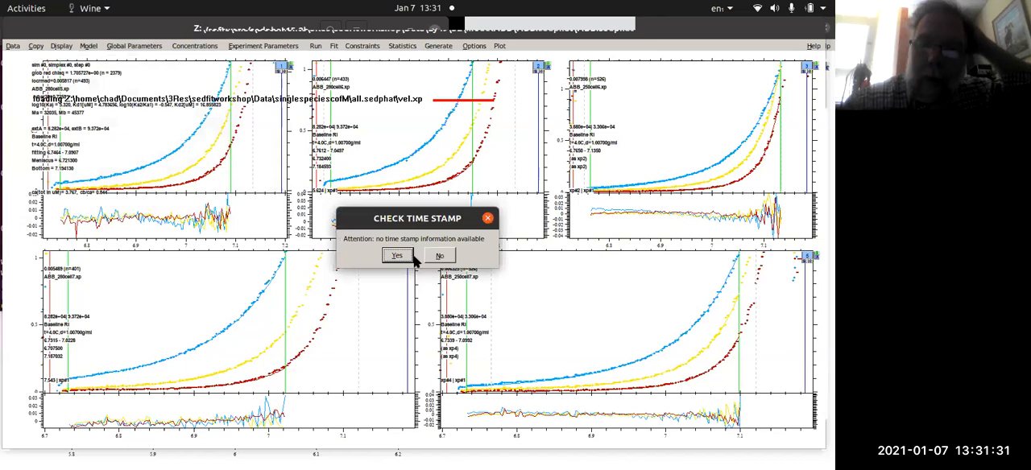
pyautogui.click(407, 256)
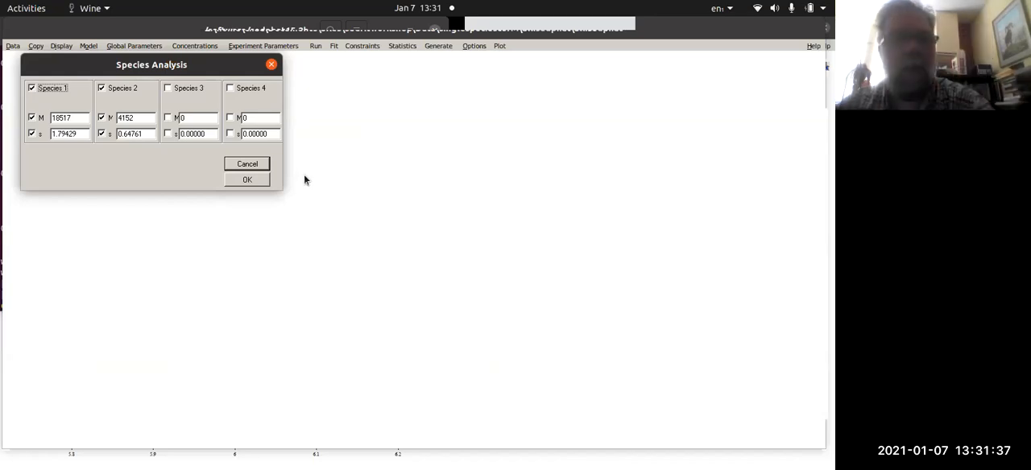
pyautogui.click(241, 179)
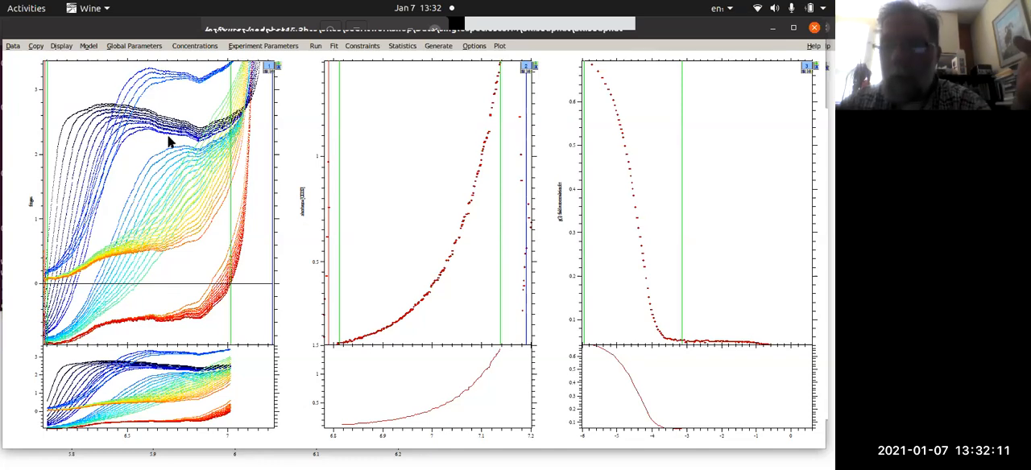
# - Reopen the Species Analysis model and accept its parameters with Species 1 and Species 2 enabled
pyautogui.click(61, 46)
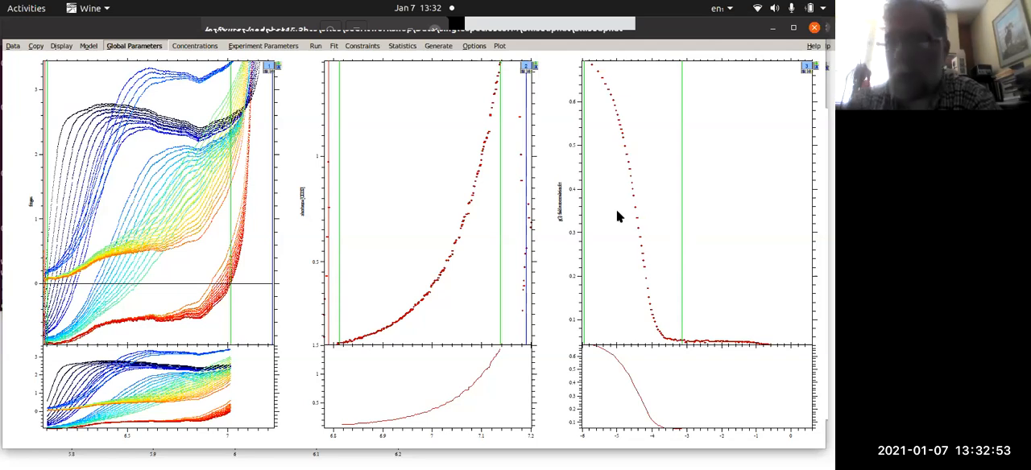
pyautogui.click(473, 45)
pyautogui.click(87, 46)
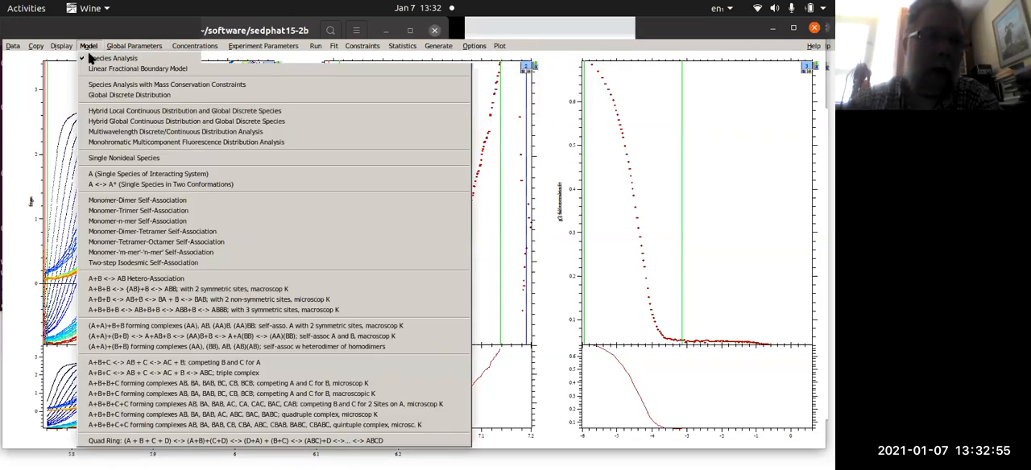
pyautogui.click(101, 57)
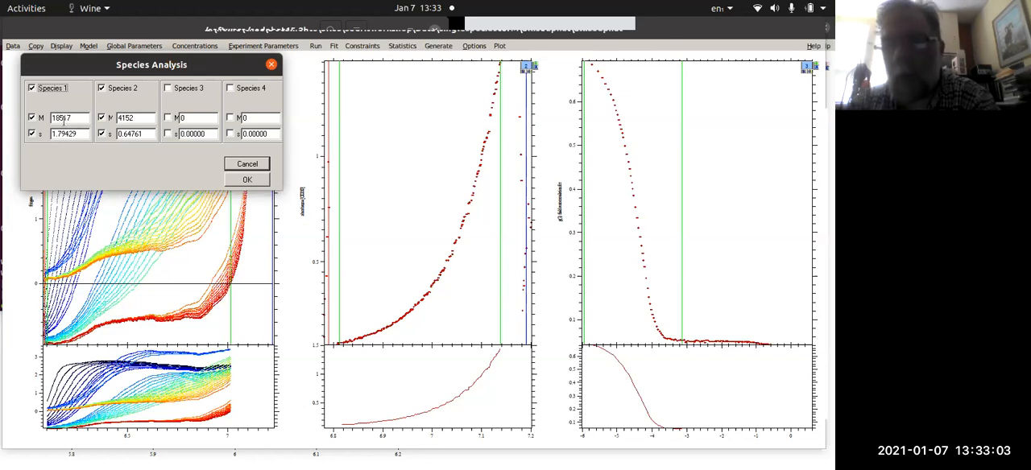
pyautogui.click(247, 182)
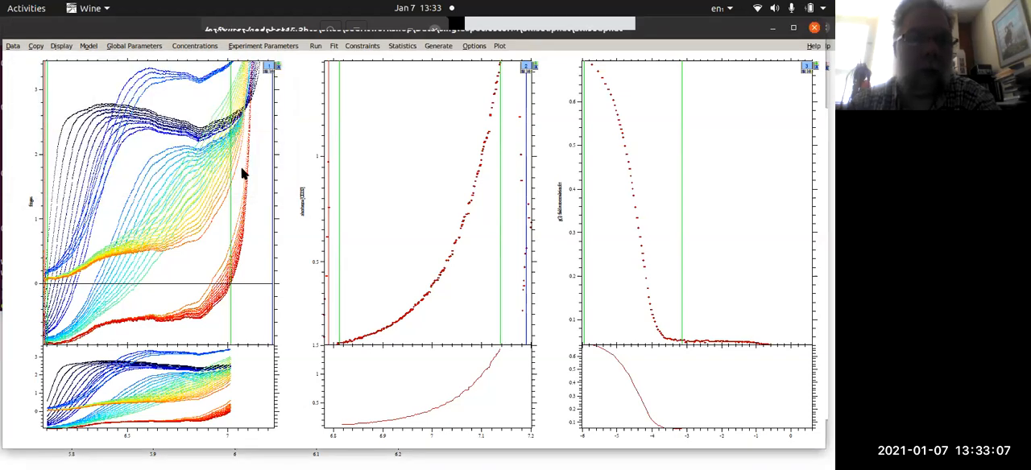
# - Run the species model on single experiment 3, the DLS data
pyautogui.click(315, 49)
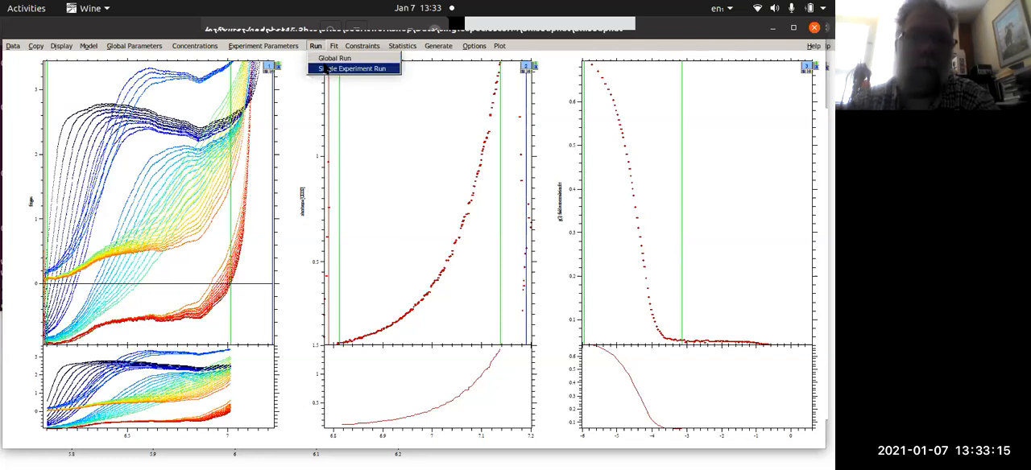
pyautogui.click(322, 69)
pyautogui.write('3')
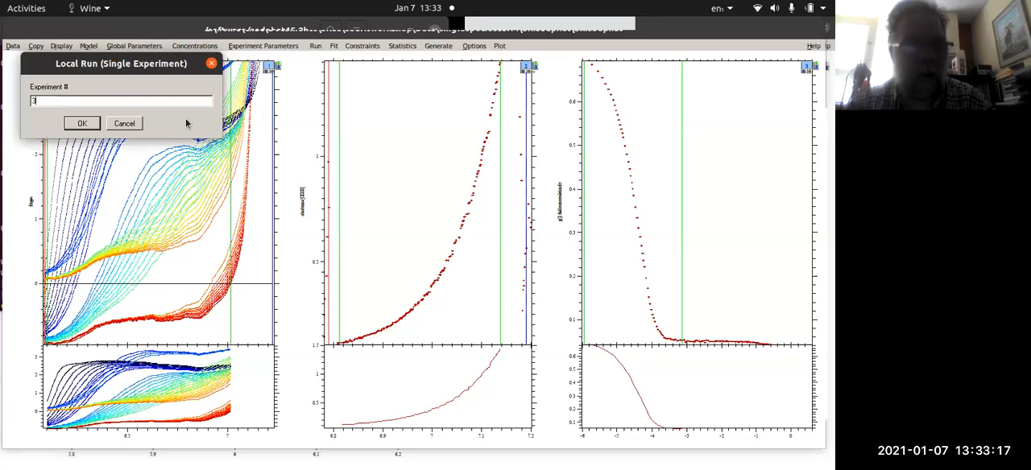
pyautogui.click(79, 123)
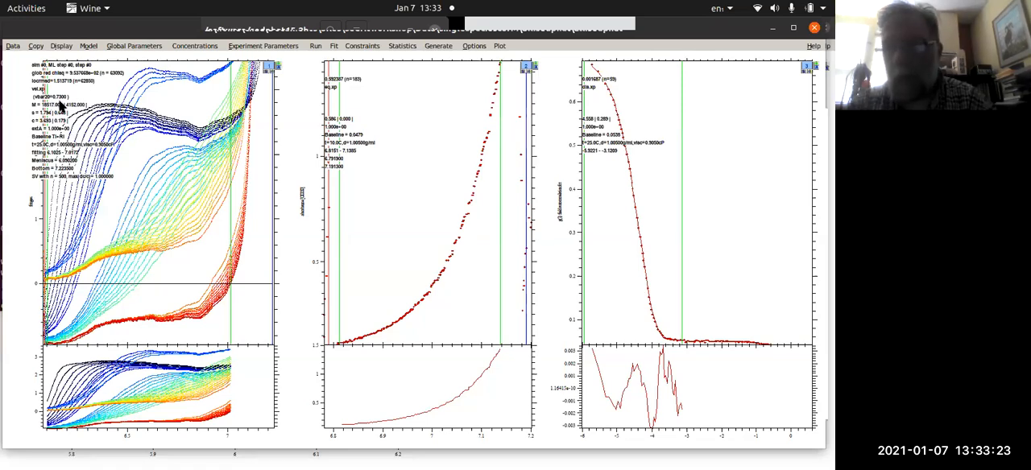
# - Fit the species model to the velocity, equilibrium and DLS experiments together and subtract the systematic noise from the velocity plot
pyautogui.click(334, 46)
pyautogui.click(338, 59)
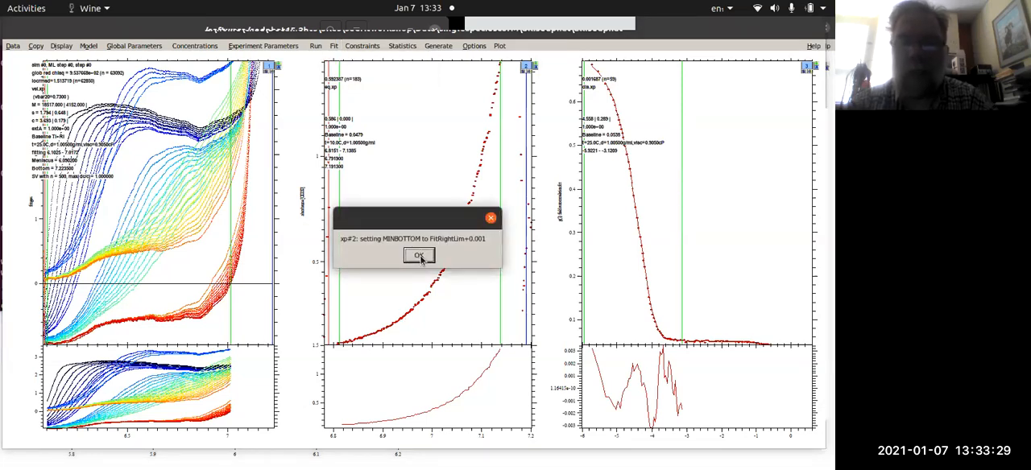
pyautogui.click(420, 256)
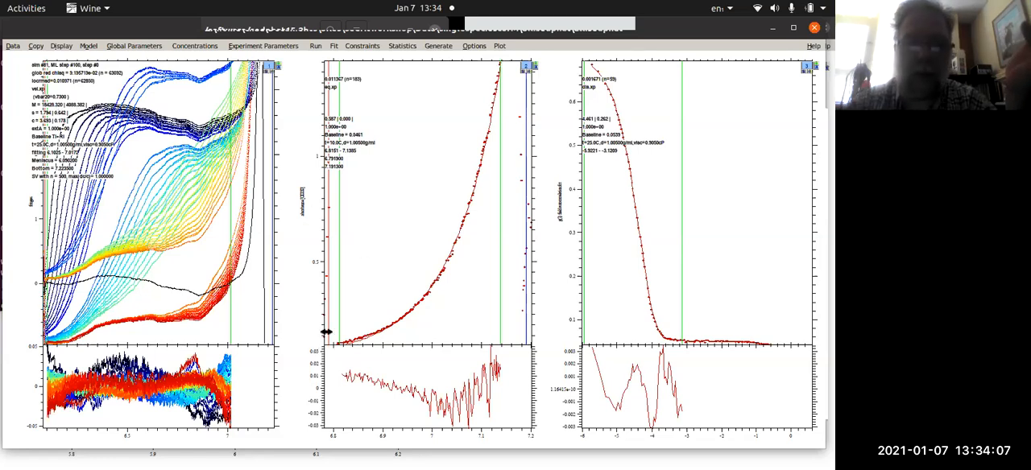
pyautogui.hotkey('ctrl', 'n')
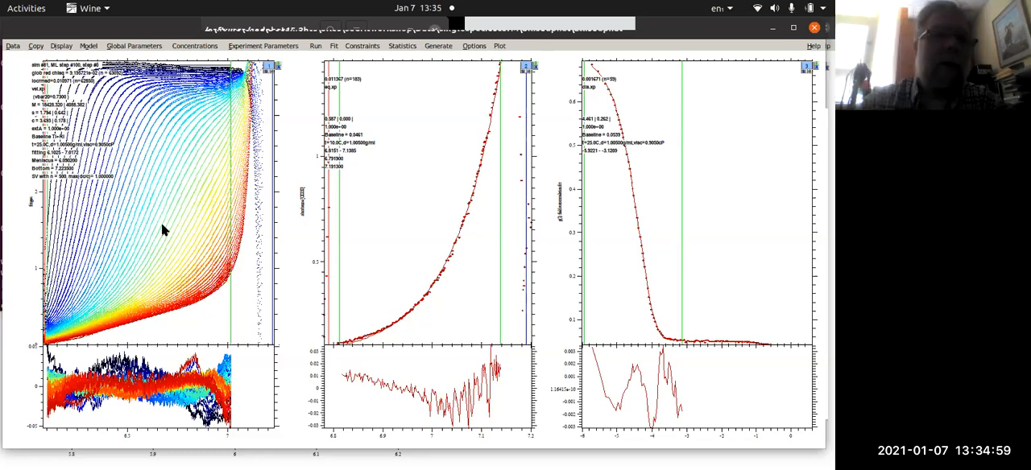
# - Add the experiment NCH-E299A.xp from the NCH-E299 folder to the loaded data
pyautogui.click(14, 46)
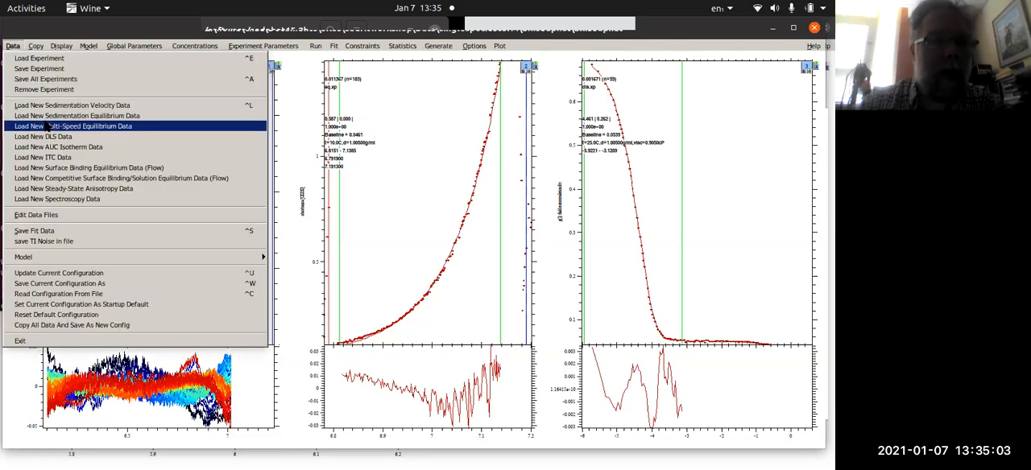
pyautogui.click(48, 58)
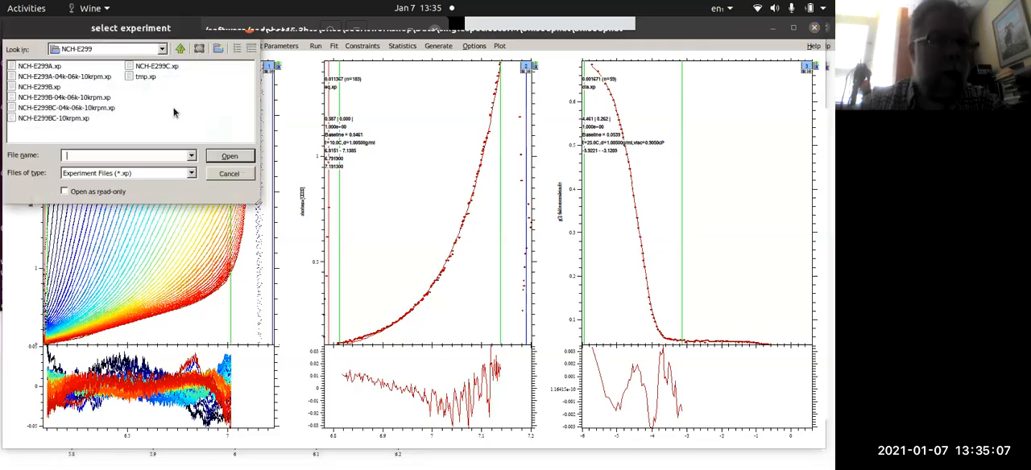
pyautogui.click(165, 67)
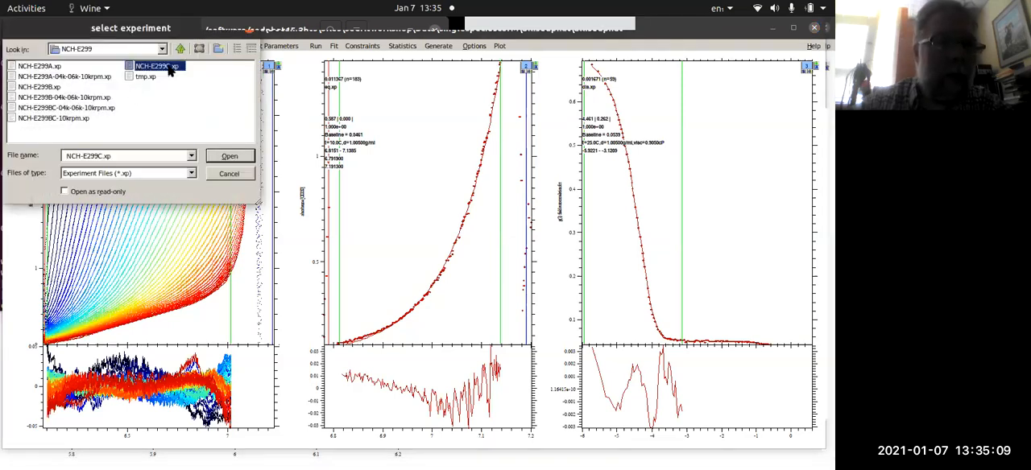
pyautogui.click(63, 68)
pyautogui.click(239, 157)
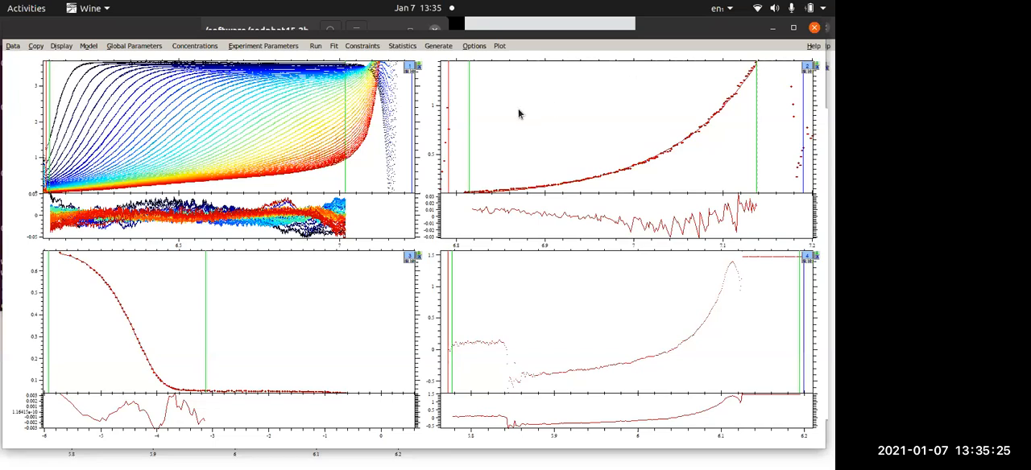
# - Try to switch the model to A+B <-> AB Hetero-Association and close the error dialogs
pyautogui.click(91, 46)
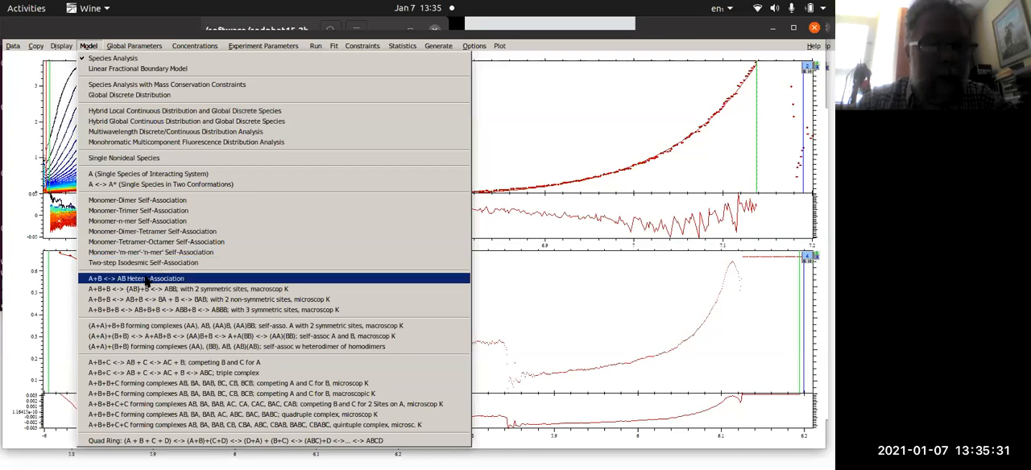
pyautogui.click(144, 277)
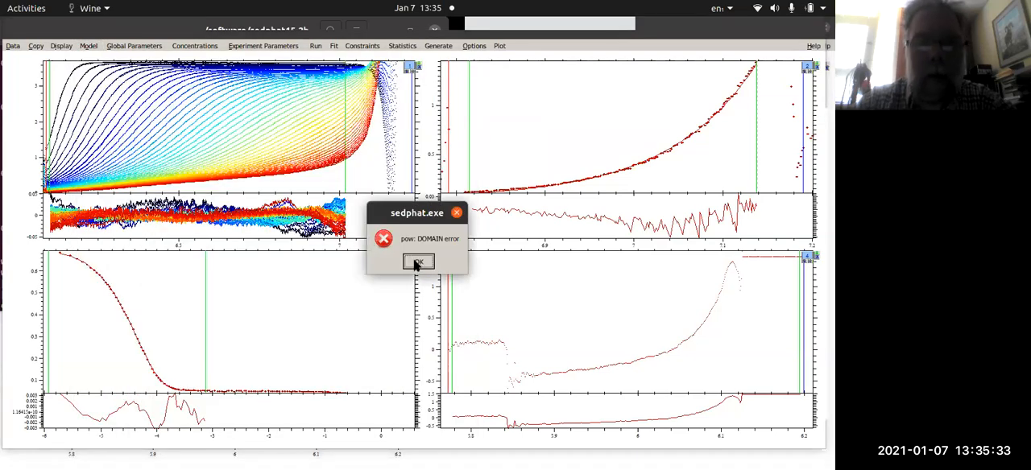
pyautogui.click(416, 261)
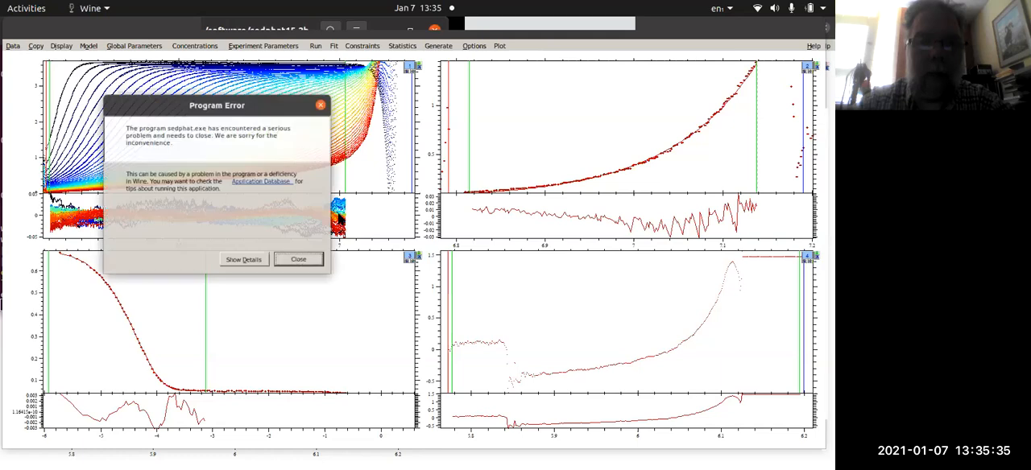
pyautogui.click(305, 259)
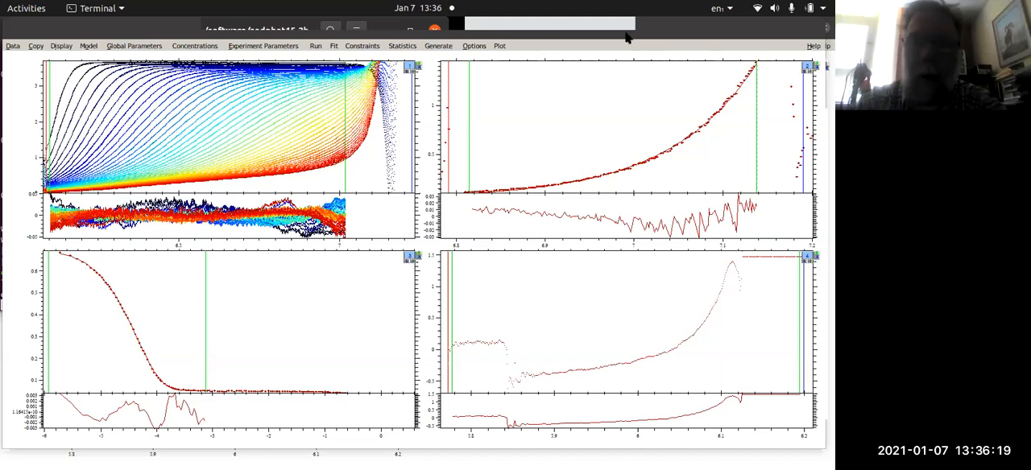
# - Force the unresponsive SEDPHAT window to quit and relaunch it from the Terminal with "wine sedphat.exe &"
pyautogui.click(593, 34)
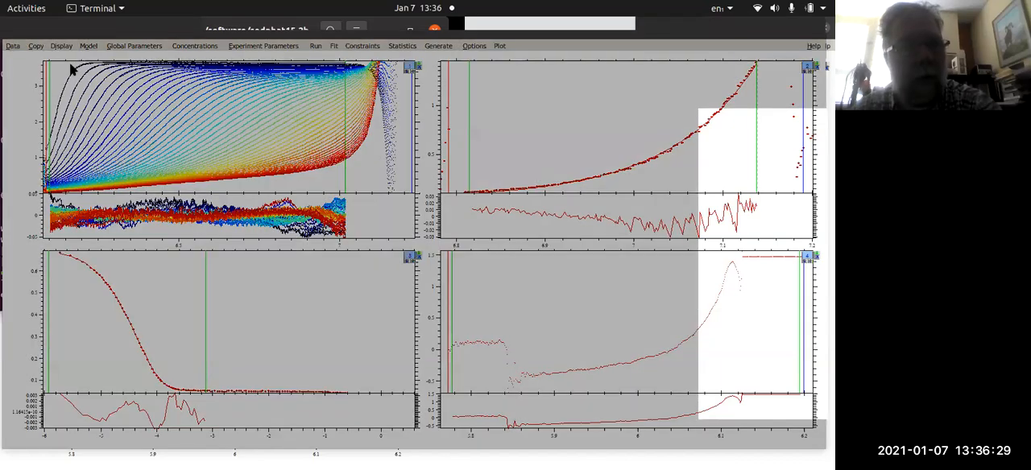
pyautogui.click(371, 279)
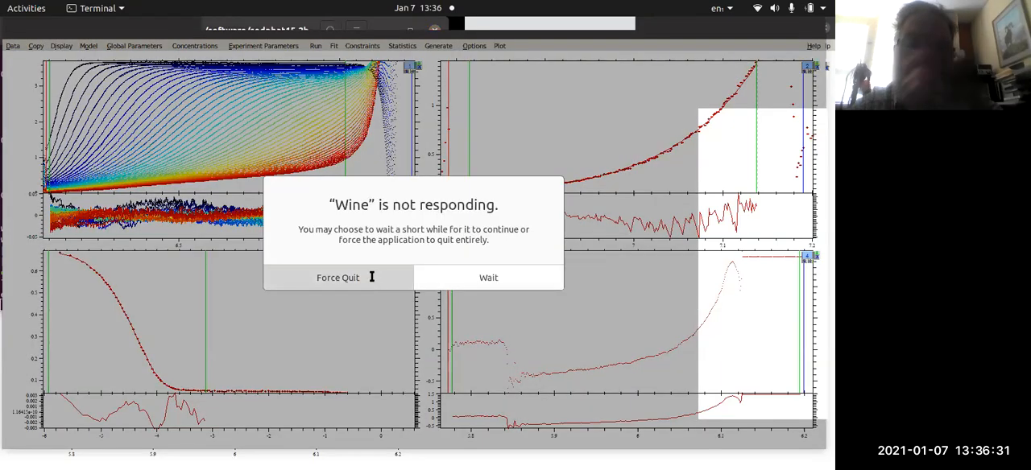
pyautogui.press('Up')
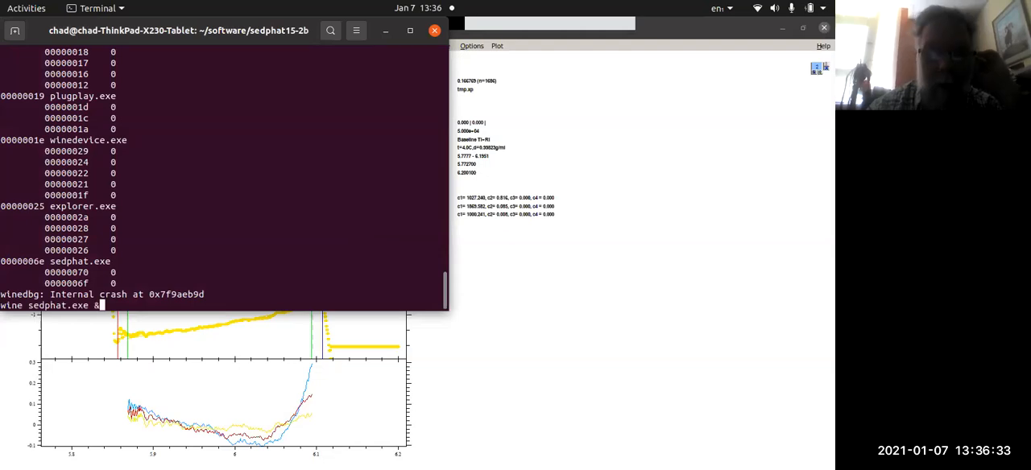
pyautogui.press('Return')
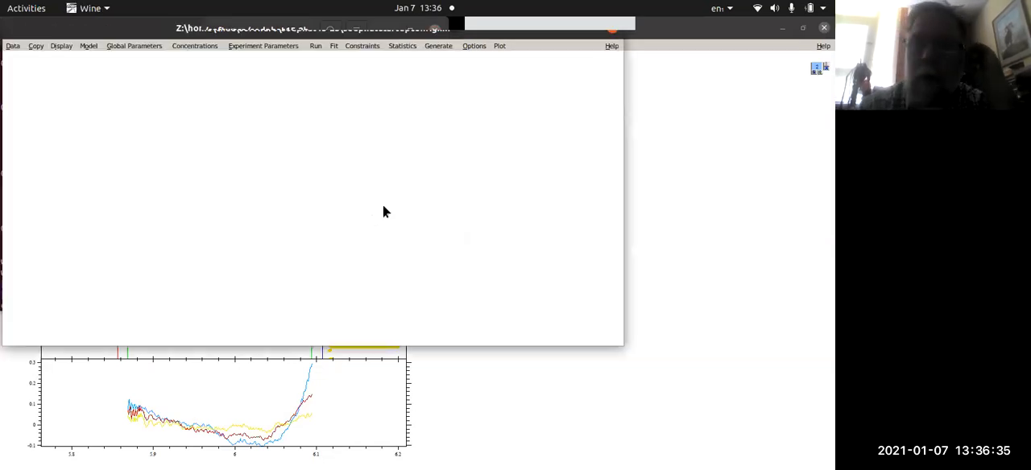
# - Load the experiment NCH-E292-multi.xp from the NCH-E292 folder and accept the partial specific volume of 0.730000
pyautogui.click(13, 45)
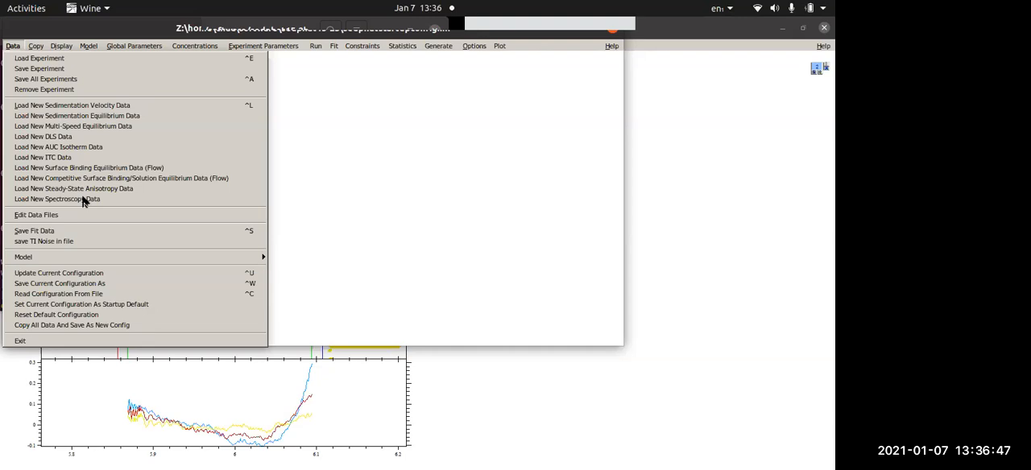
pyautogui.click(132, 61)
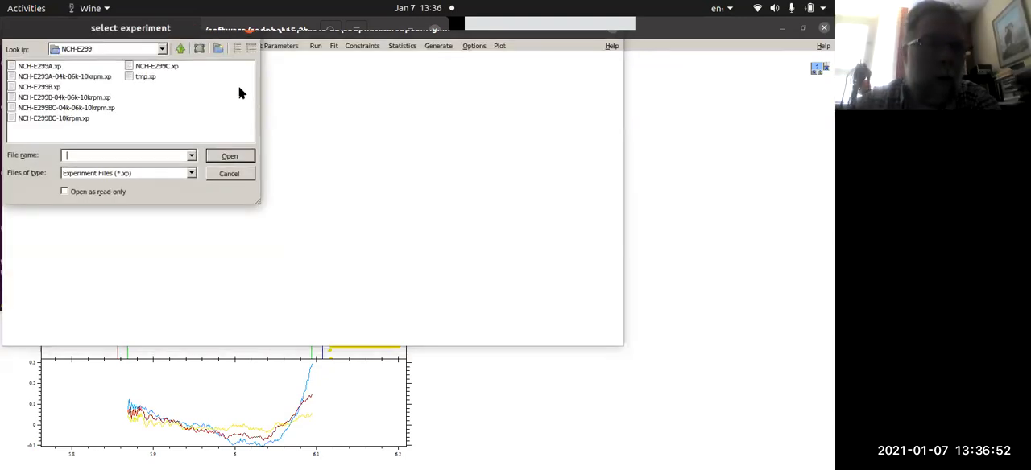
pyautogui.click(180, 49)
pyautogui.click(14, 65)
pyautogui.doubleClick(14, 65)
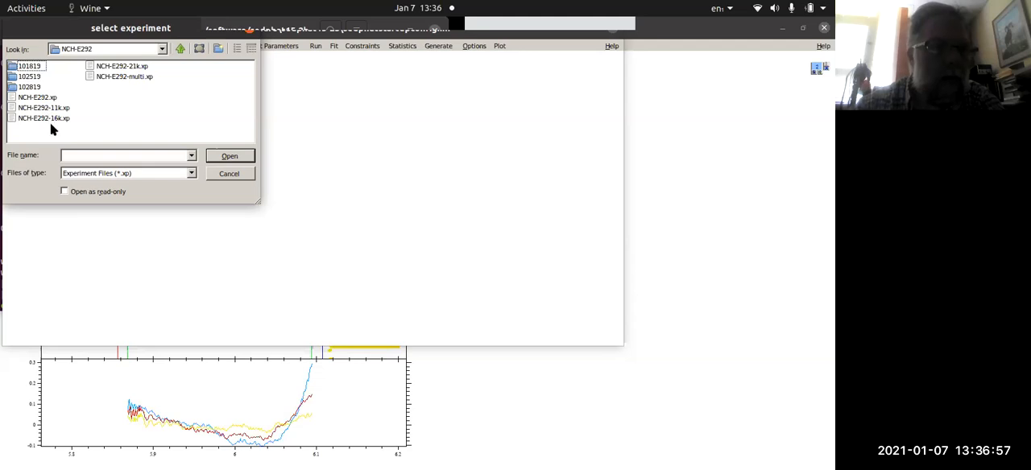
pyautogui.click(102, 77)
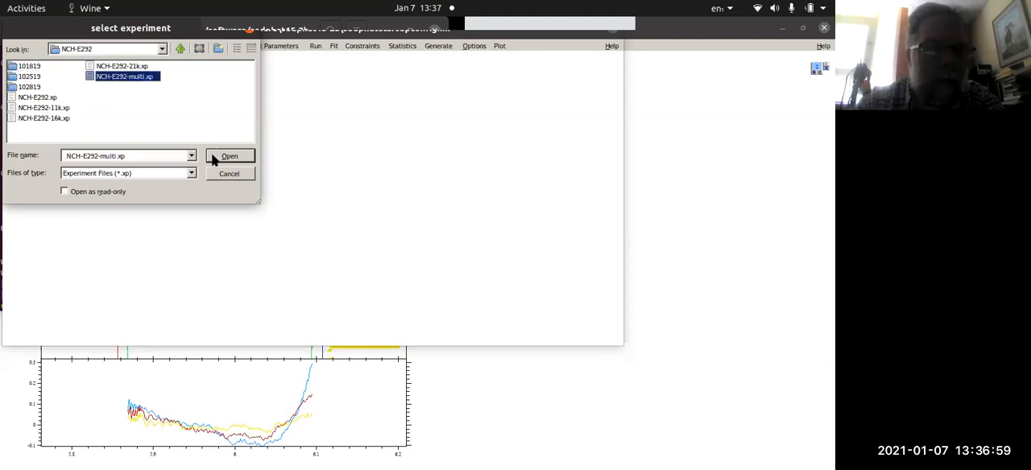
pyautogui.click(212, 156)
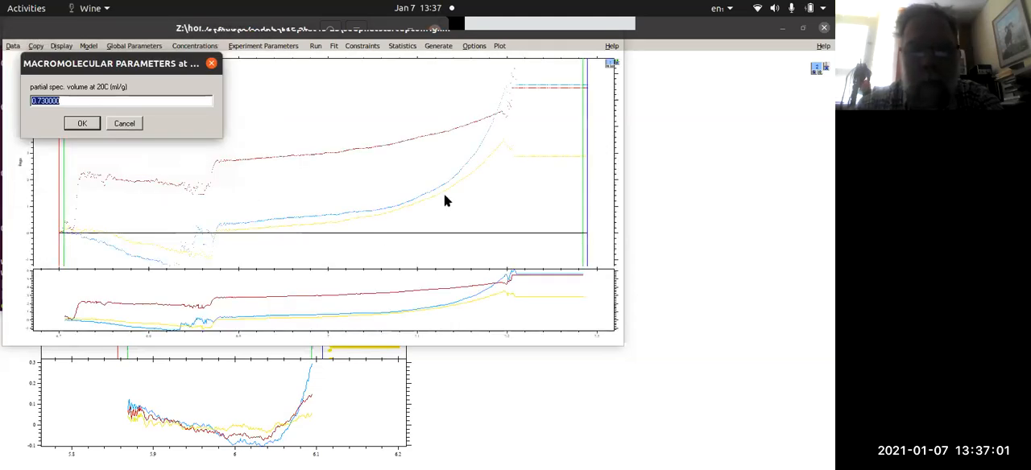
pyautogui.click(79, 127)
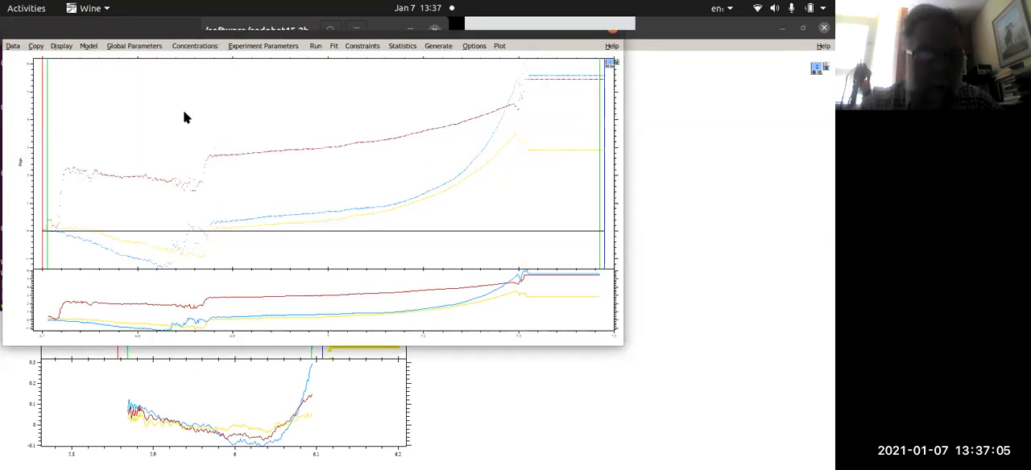
# - Start reading a configuration from file and browse the data folder in the home directory for saved SEDPHAT configurations
pyautogui.click(13, 46)
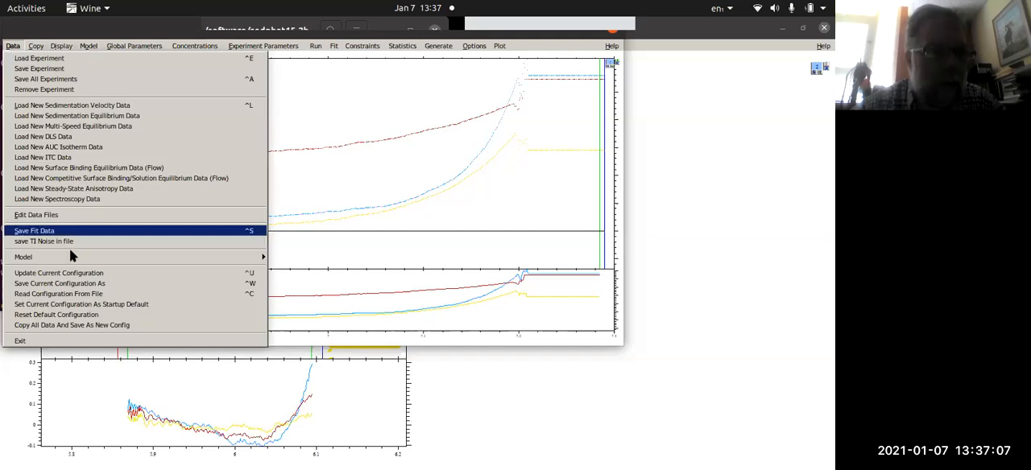
pyautogui.click(58, 294)
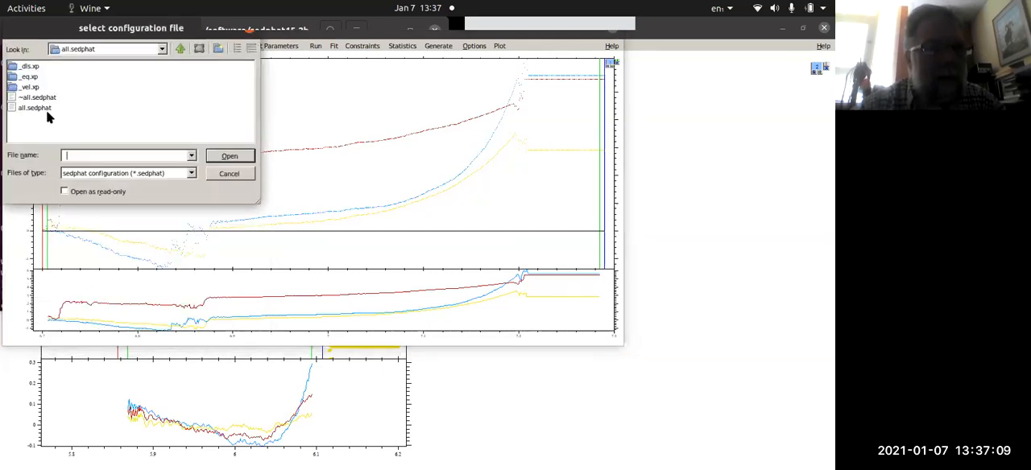
pyautogui.click(179, 48)
pyautogui.click(180, 49)
pyautogui.click(179, 49)
pyautogui.click(180, 48)
pyautogui.click(180, 48)
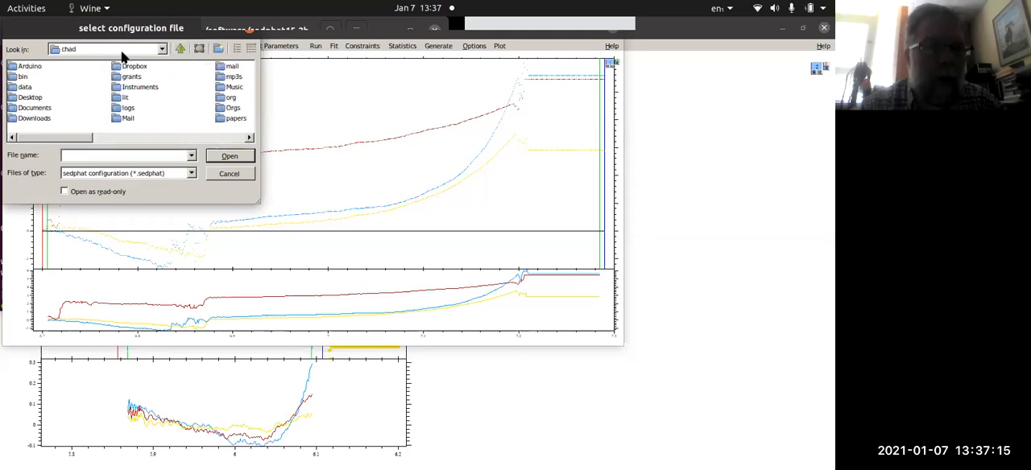
pyautogui.click(180, 48)
pyautogui.doubleClick(19, 70)
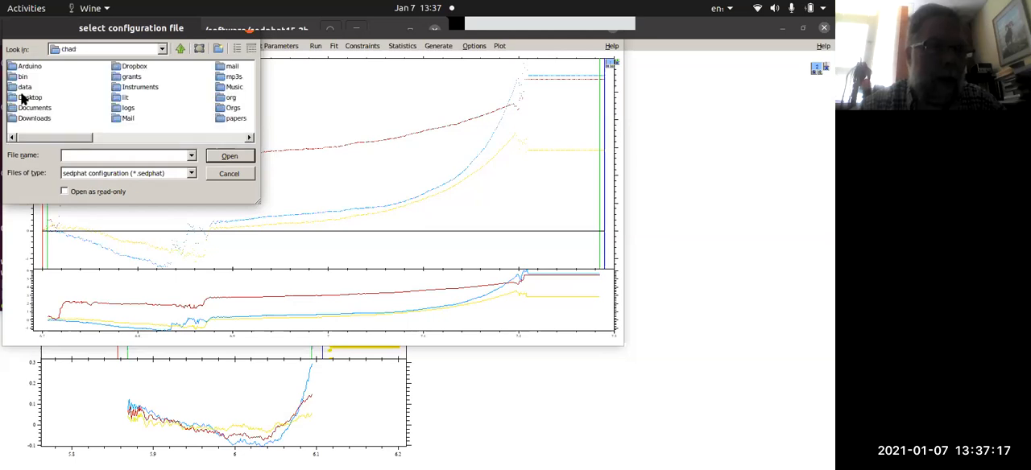
pyautogui.doubleClick(24, 87)
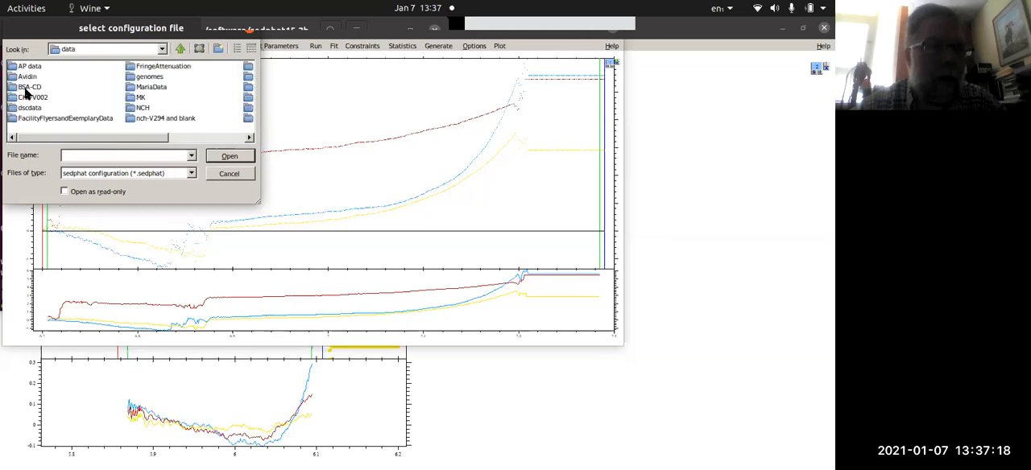
pyautogui.click(208, 138)
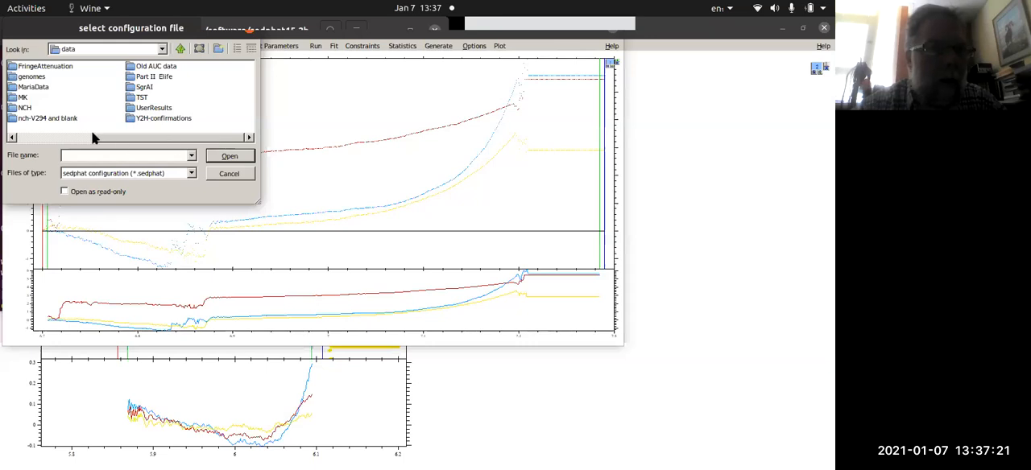
pyautogui.click(50, 139)
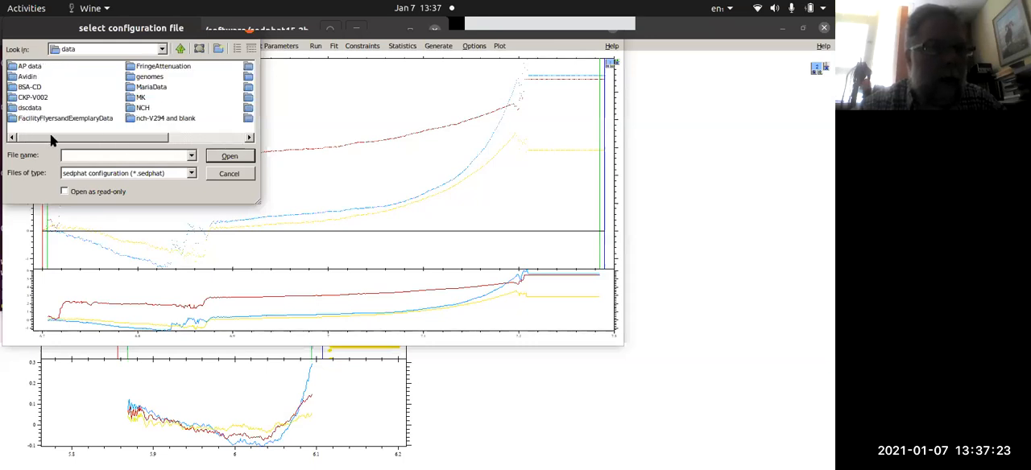
# - Search the MK folder, including MK-E003 and its 041618 subfolder, for a configuration file and return to the data folder
pyautogui.click(135, 108)
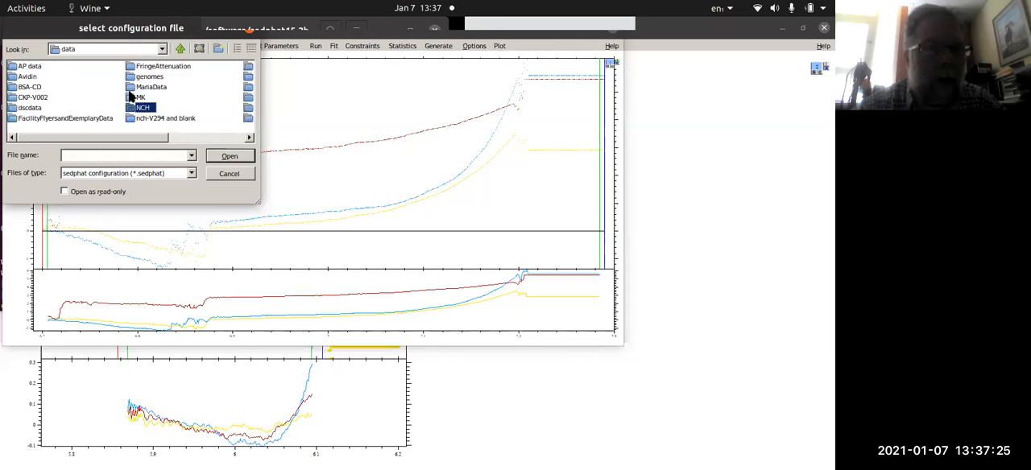
pyautogui.click(130, 98)
pyautogui.doubleClick(129, 97)
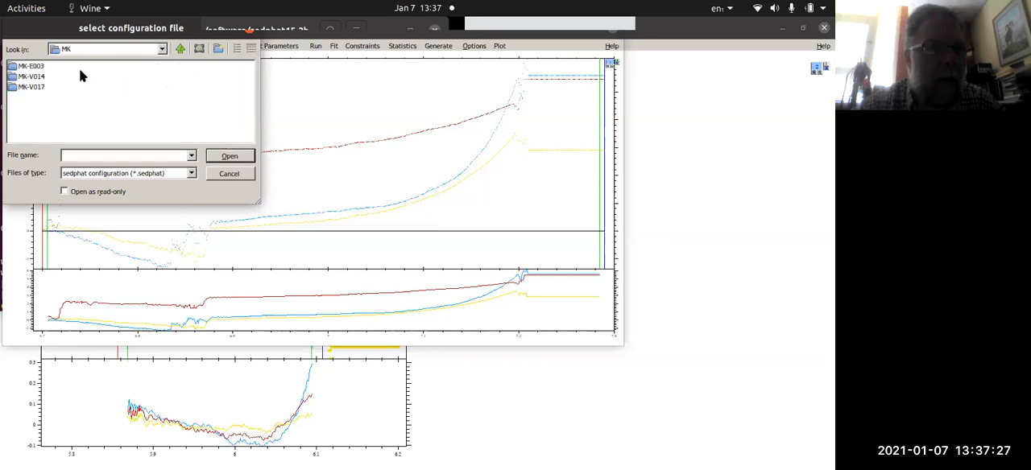
pyautogui.click(13, 67)
pyautogui.doubleClick(13, 68)
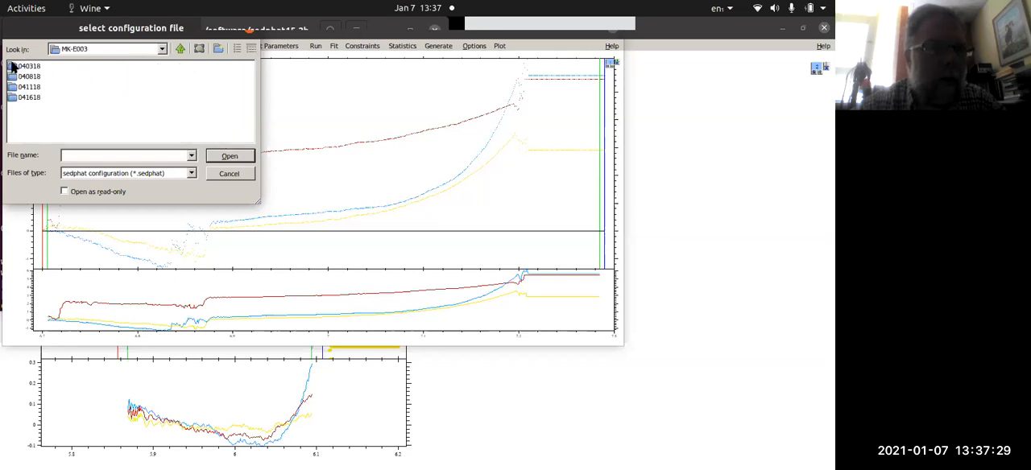
pyautogui.click(17, 97)
pyautogui.doubleClick(17, 97)
pyautogui.click(179, 50)
pyautogui.click(179, 49)
pyautogui.click(179, 49)
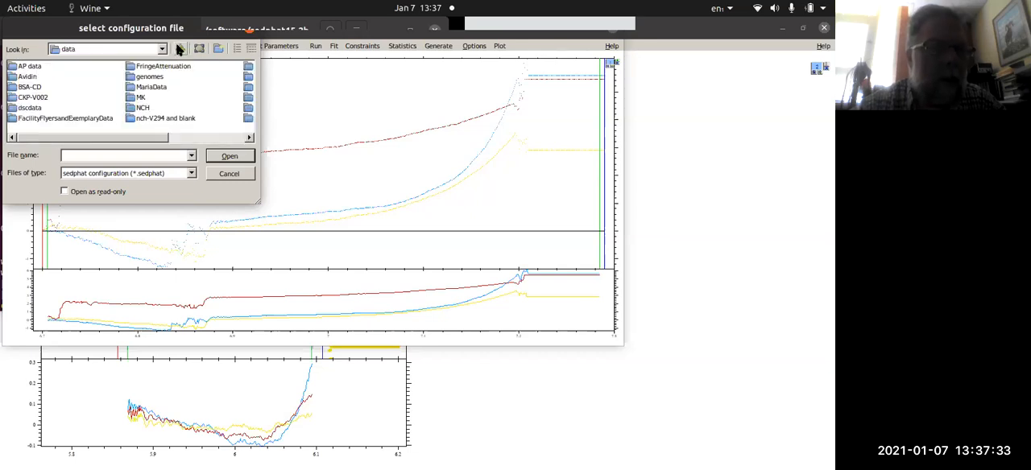
# - Check the NCH-E292 and NCH-E299 folders within NCH for a configuration file and cancel the file selection
pyautogui.doubleClick(142, 107)
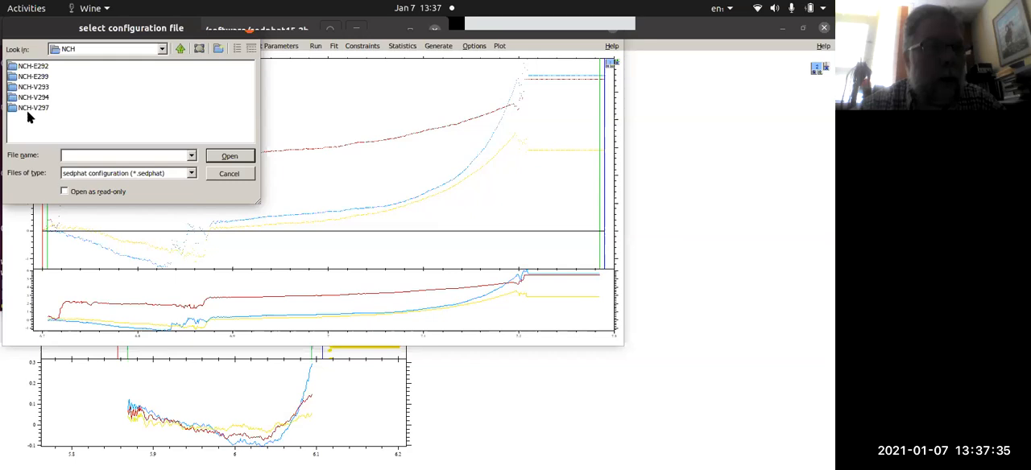
pyautogui.doubleClick(13, 68)
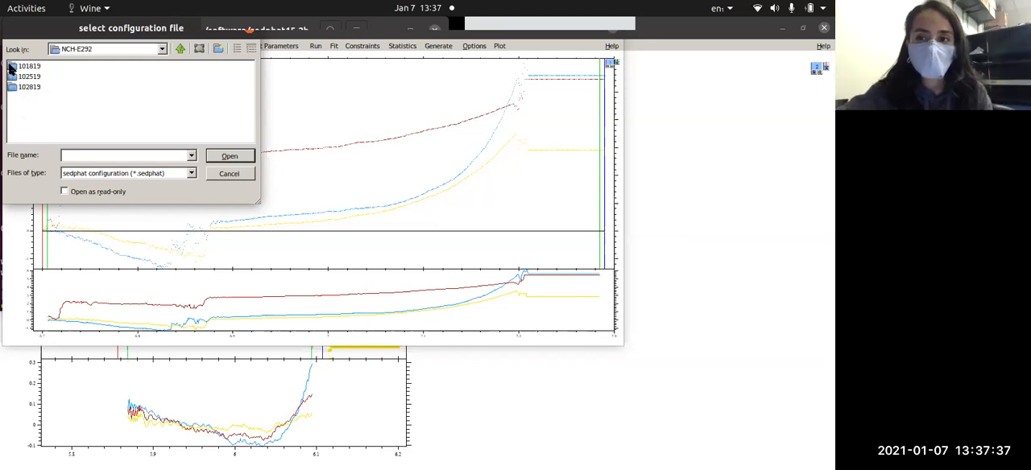
pyautogui.click(180, 49)
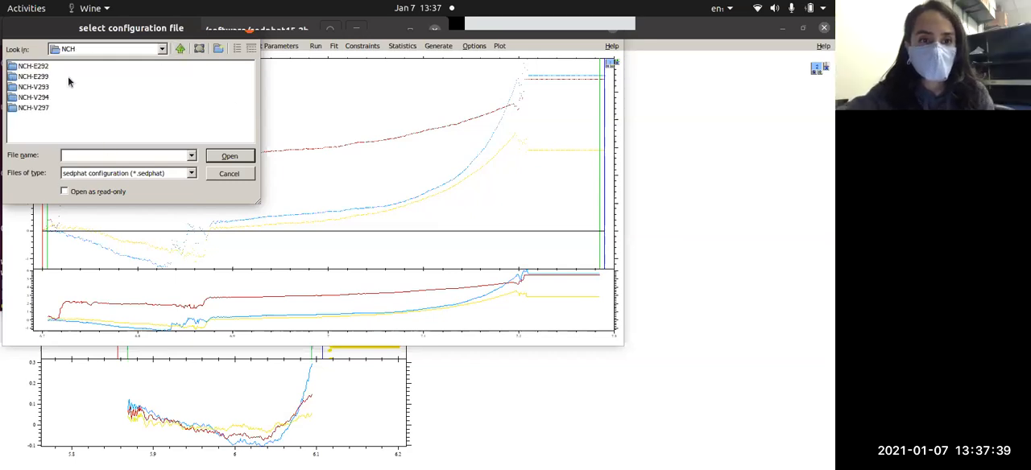
pyautogui.doubleClick(15, 77)
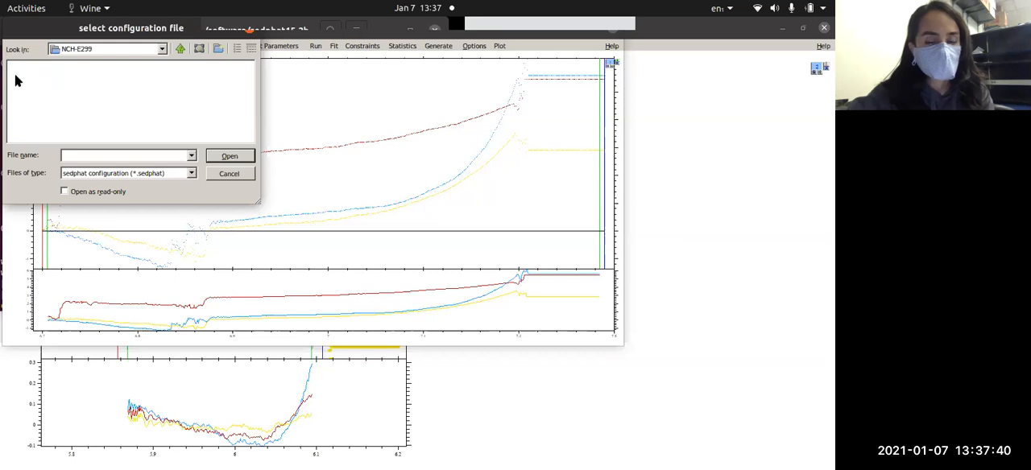
pyautogui.click(180, 49)
pyautogui.click(213, 173)
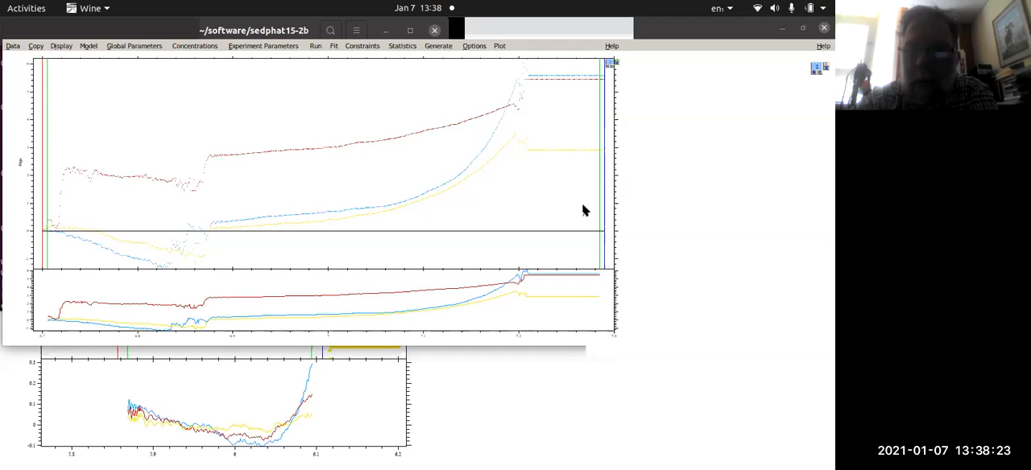
pyautogui.click(536, 41)
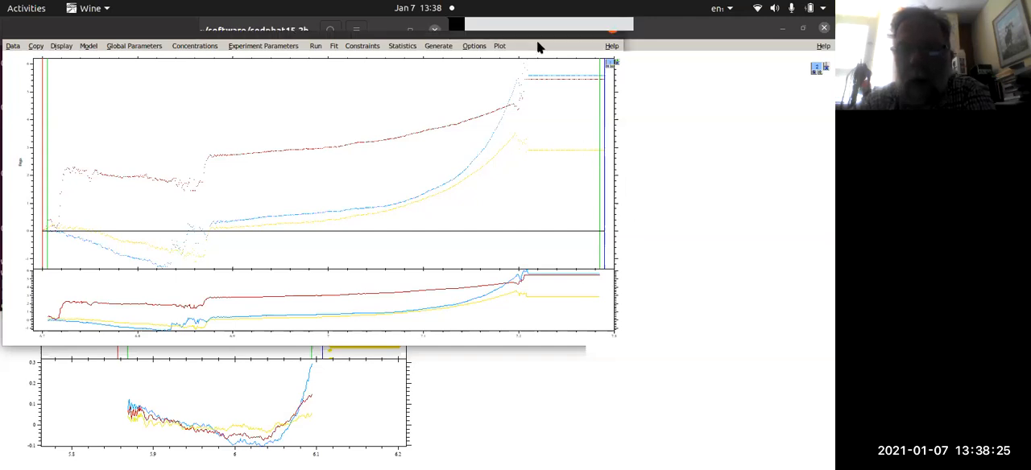